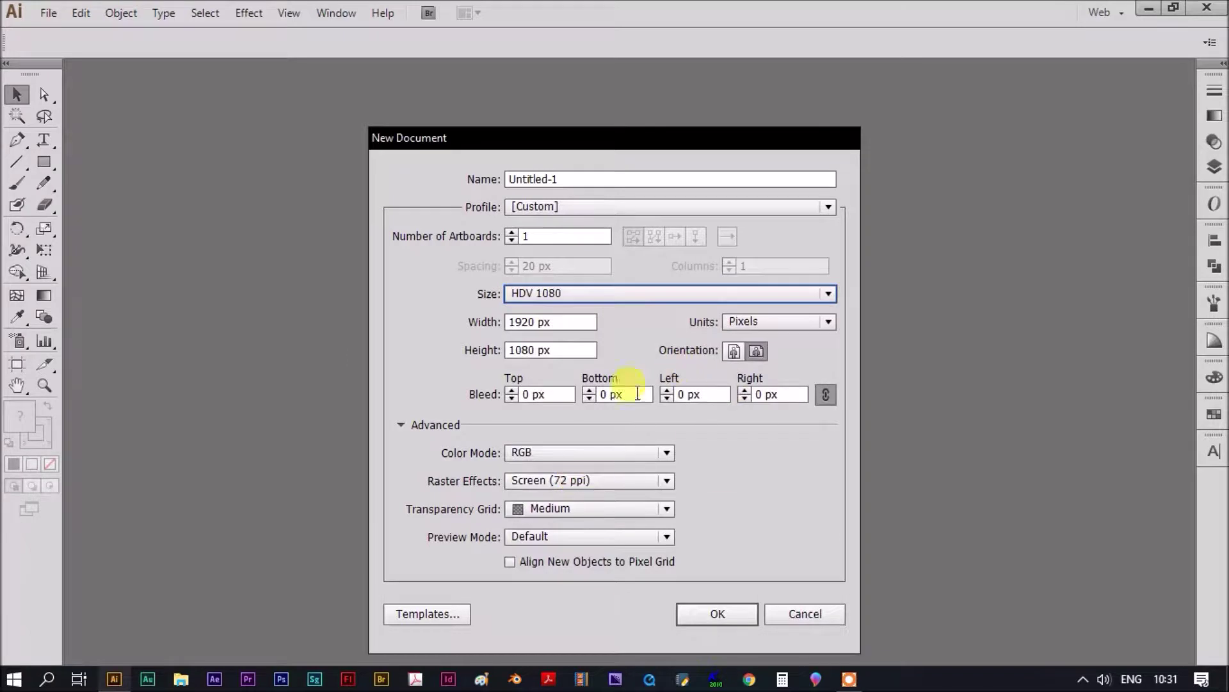
Step: Create a 1920 × 1080 px HDV 1080 document with the transparency grid set to Off
left_click(666, 508)
left_click(577, 322)
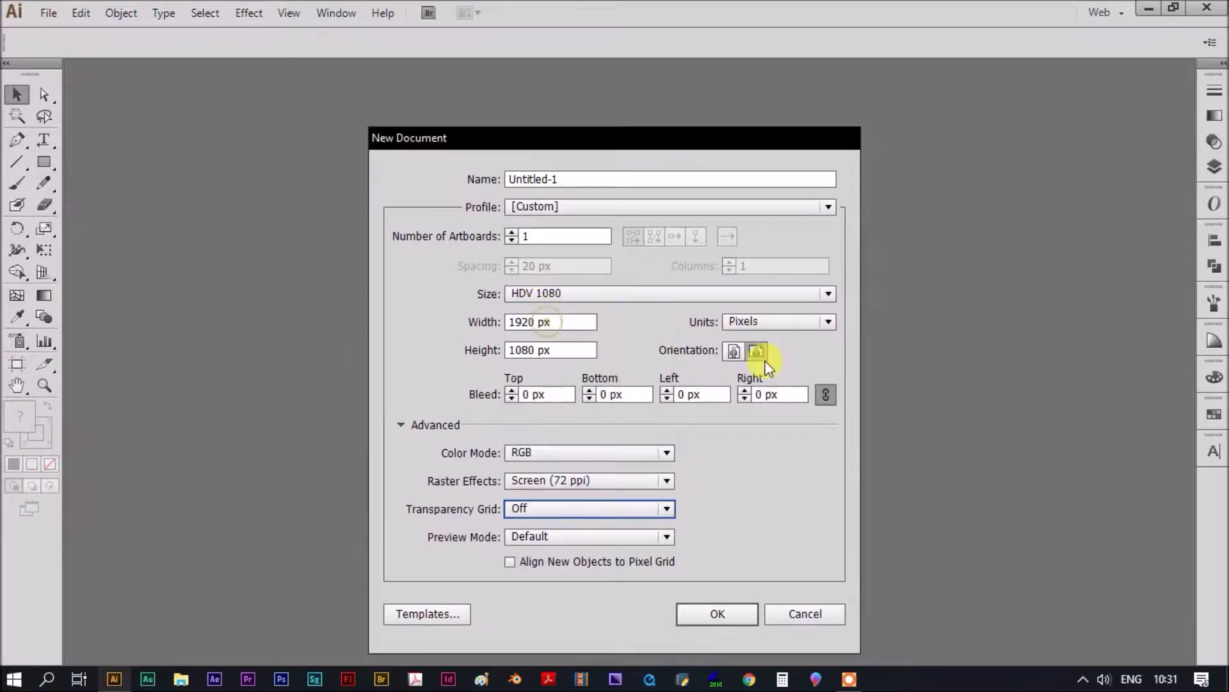
left_click(719, 614)
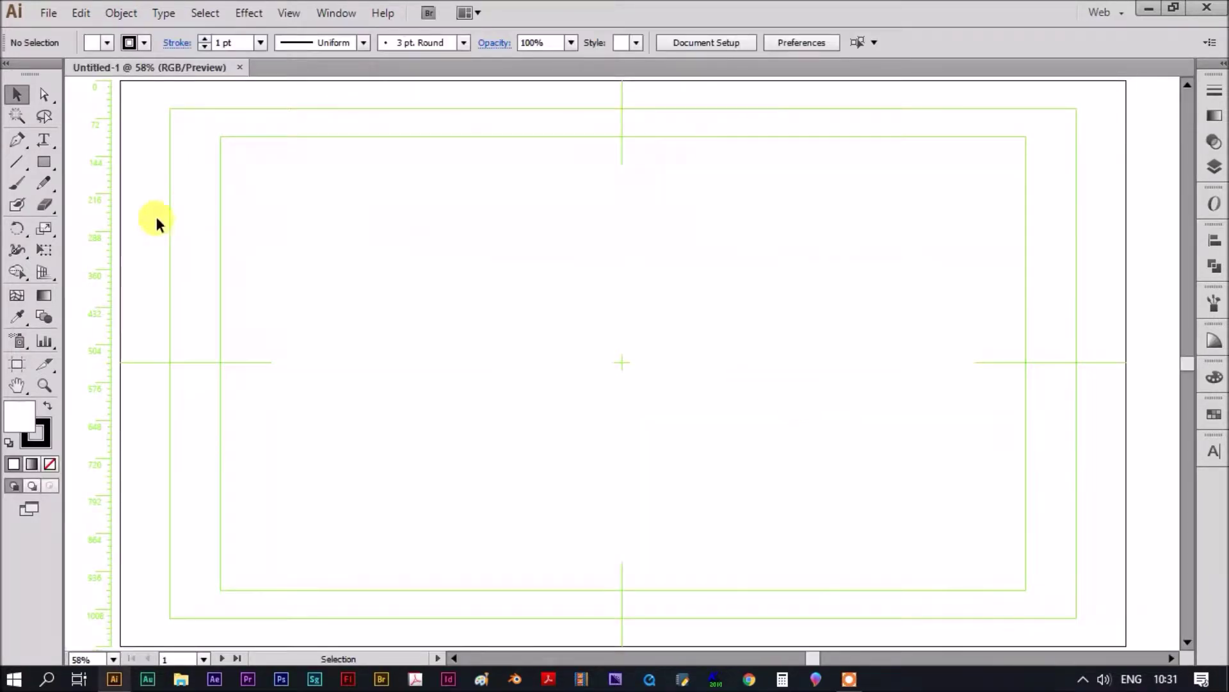
Step: Draw an eight-sided polygon with a 50 px radius and give it a black fill without a stroke
left_click_drag(47, 170, 91, 226)
left_click(486, 331)
double_click(601, 341)
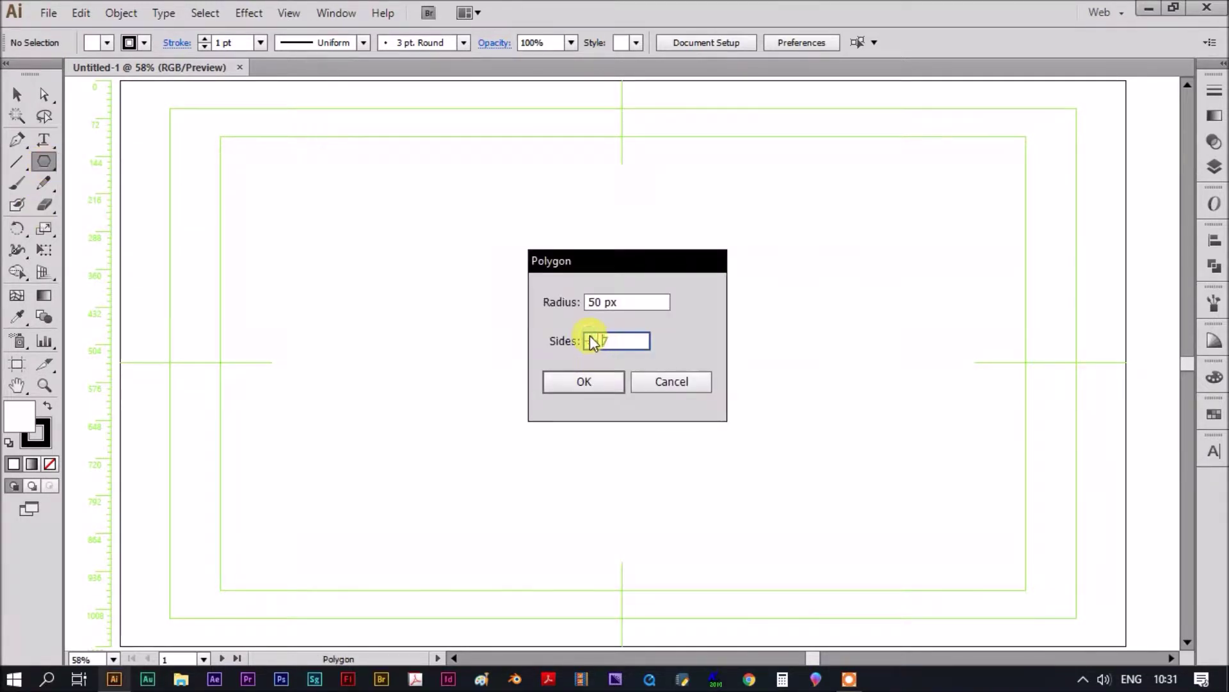
left_click(545, 377)
key("v")
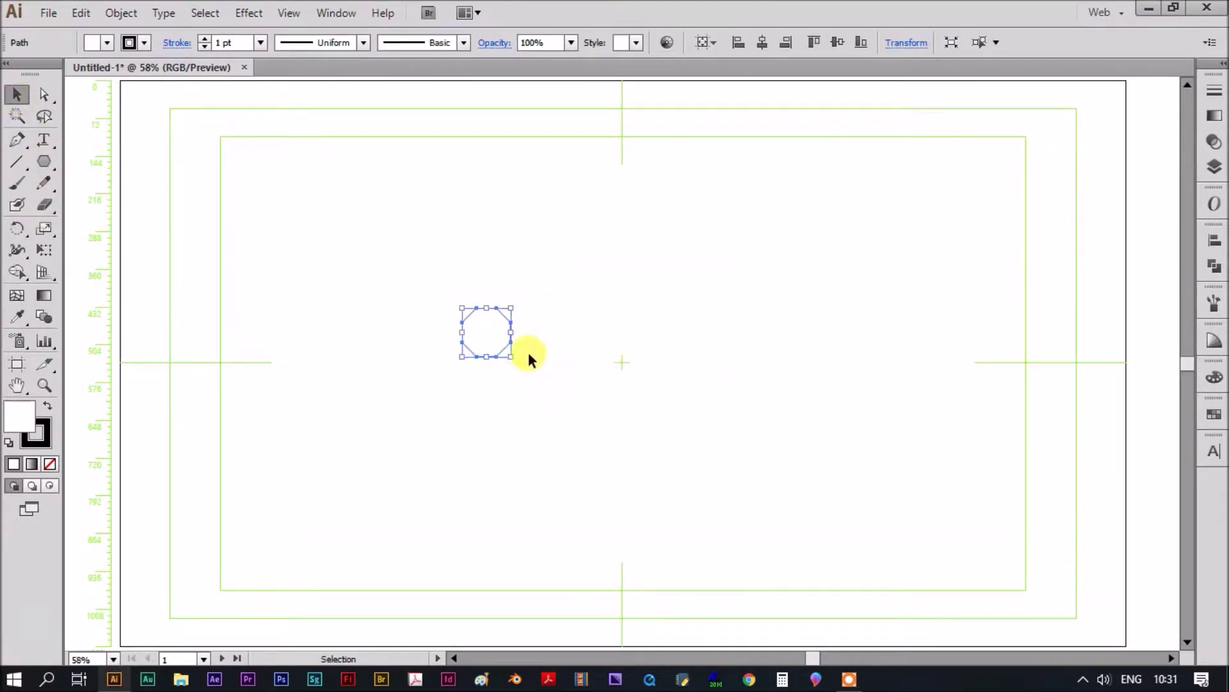
left_click(48, 405)
left_click(49, 463)
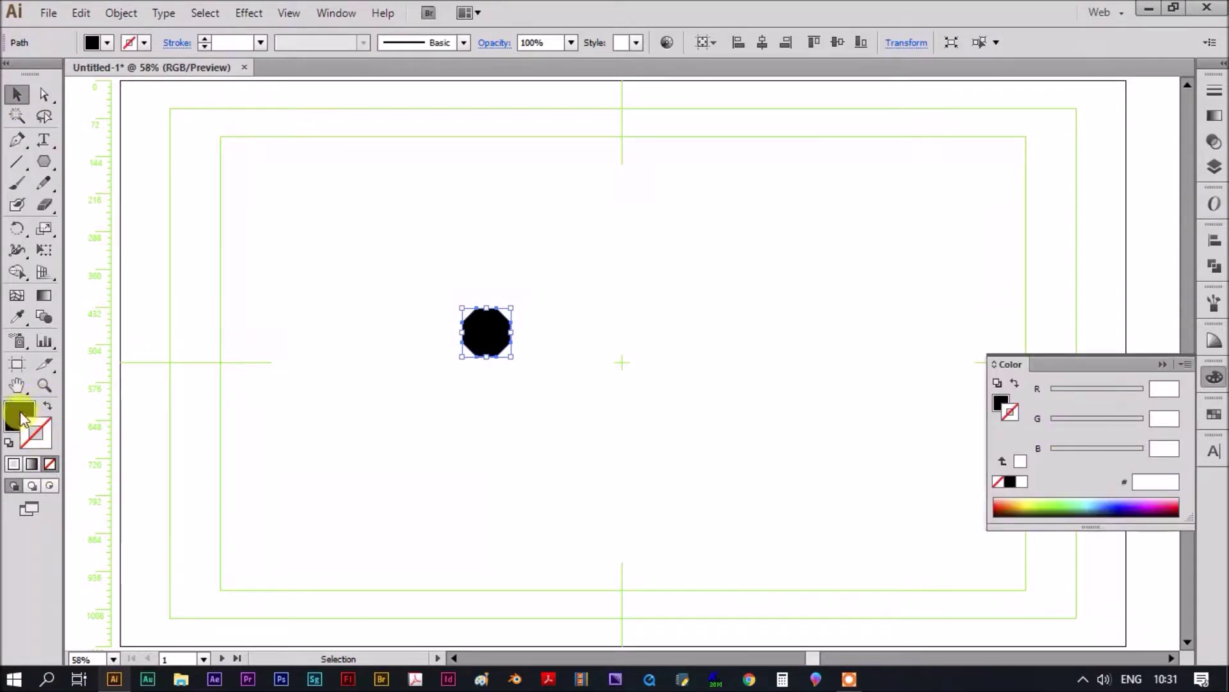
Step: Enlarge the octagon and centre it horizontally and vertically on the artboard
left_click_drag(511, 359, 625, 433)
left_click(762, 43)
left_click(836, 42)
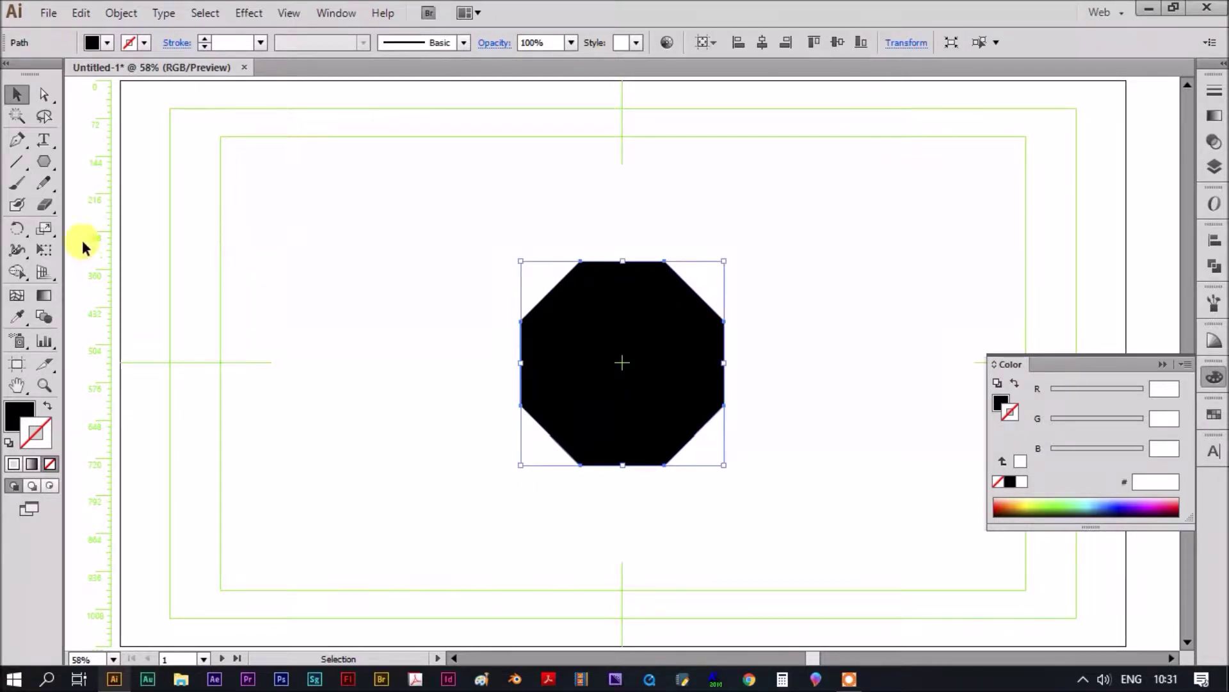
Step: Add the letter M as text beside the octagon and enlarge it to about 175 pt
left_click_drag(43, 139, 109, 137)
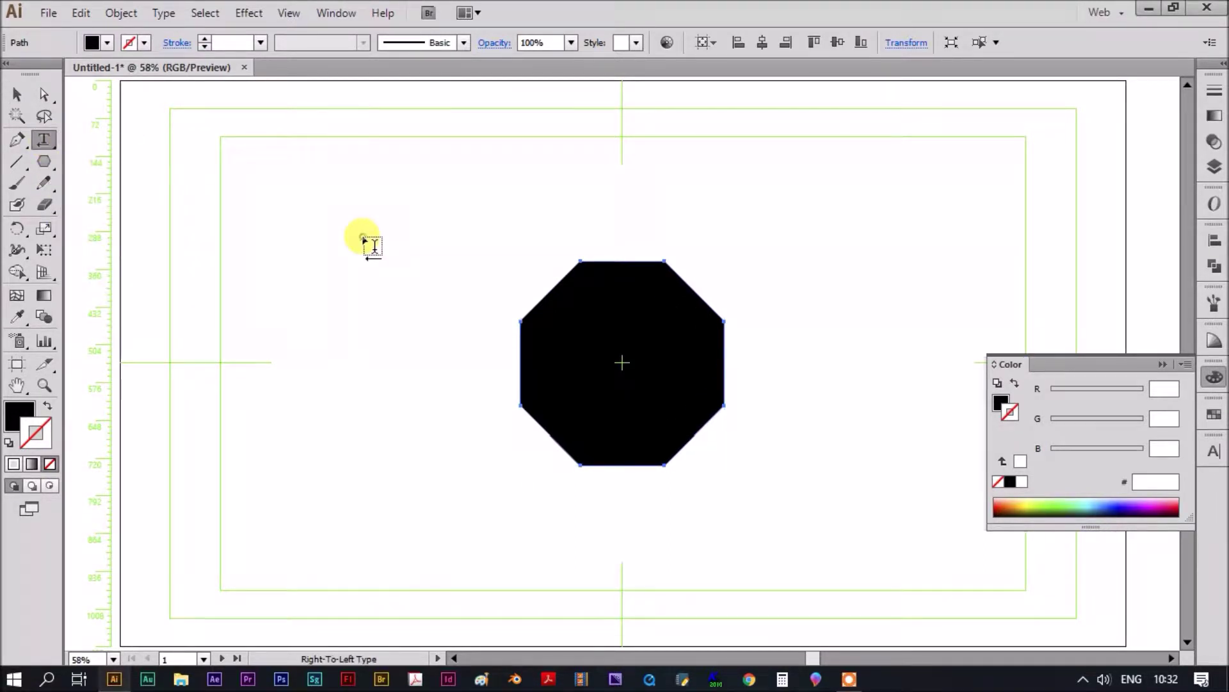
left_click(363, 239)
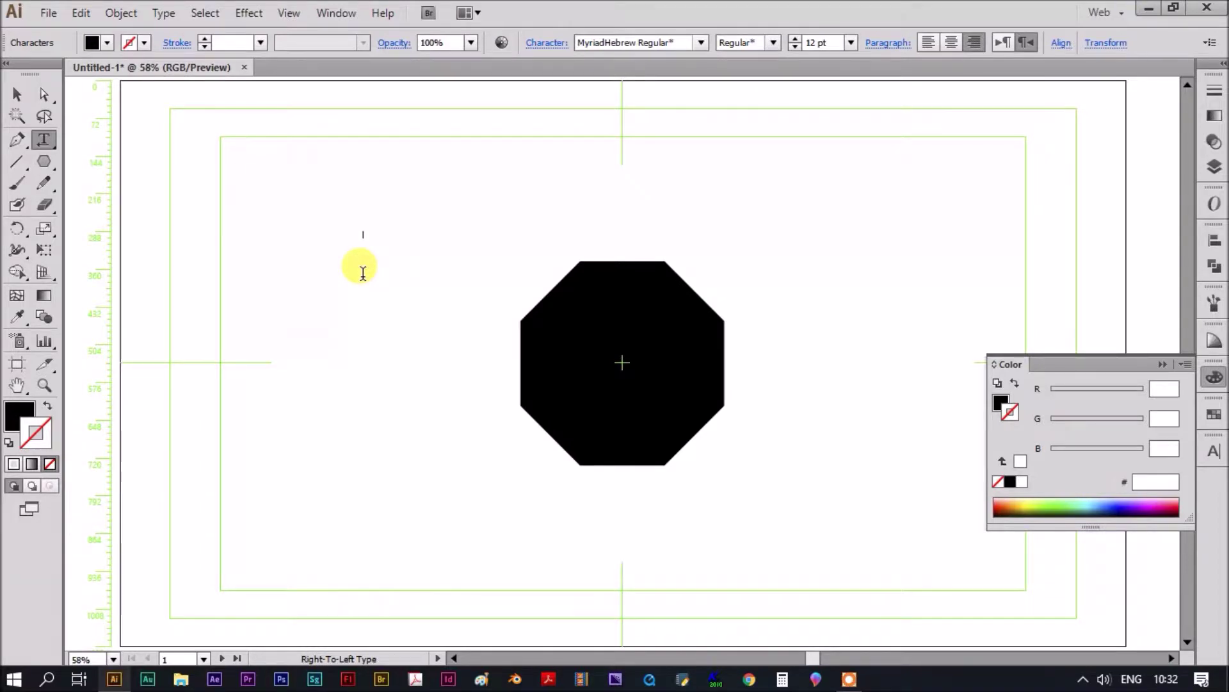
left_click(17, 96)
left_click_drag(366, 242, 495, 383)
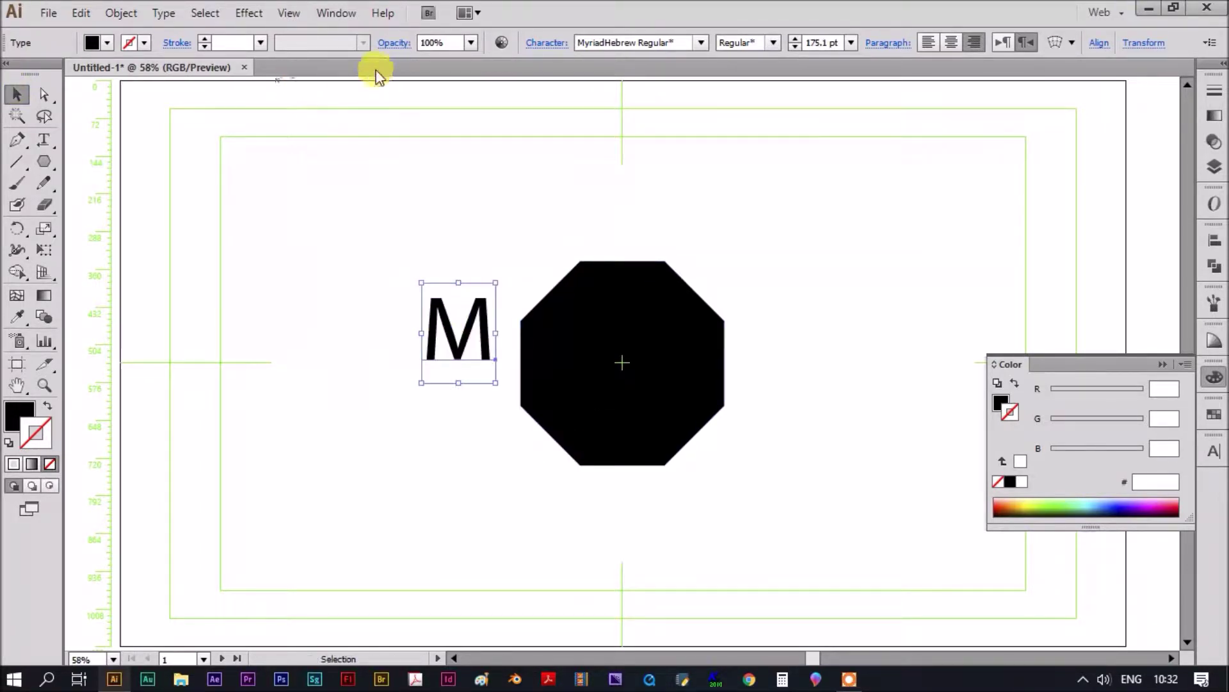
Step: Set the letter M to the Arial font in Black style and move it onto the centre of the octagon
left_click(701, 42)
left_click_drag(740, 178, 740, 74)
left_click(656, 144)
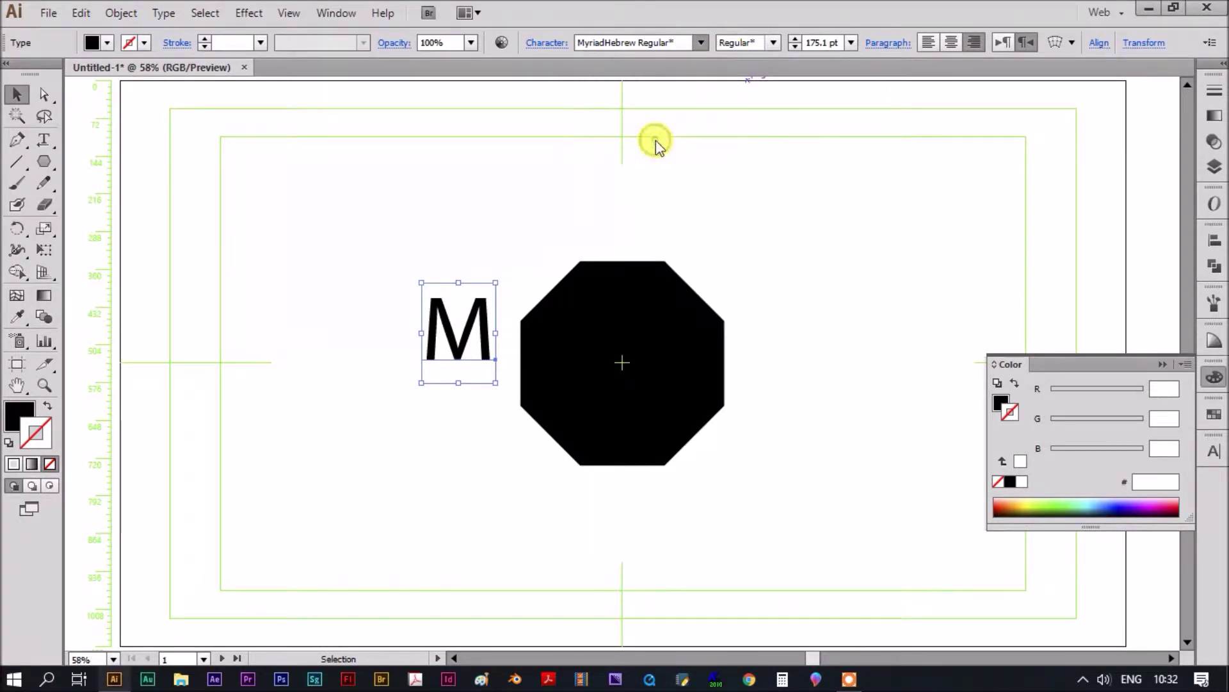
left_click(773, 42)
left_click(762, 221)
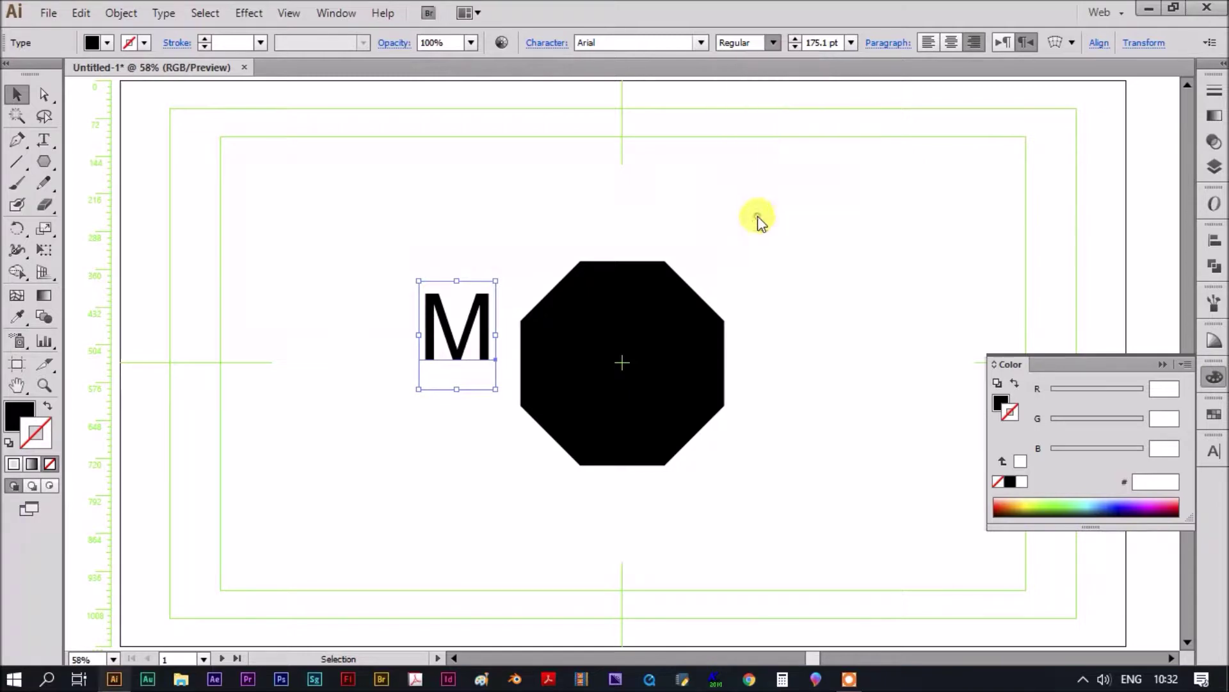
left_click_drag(472, 329, 648, 364)
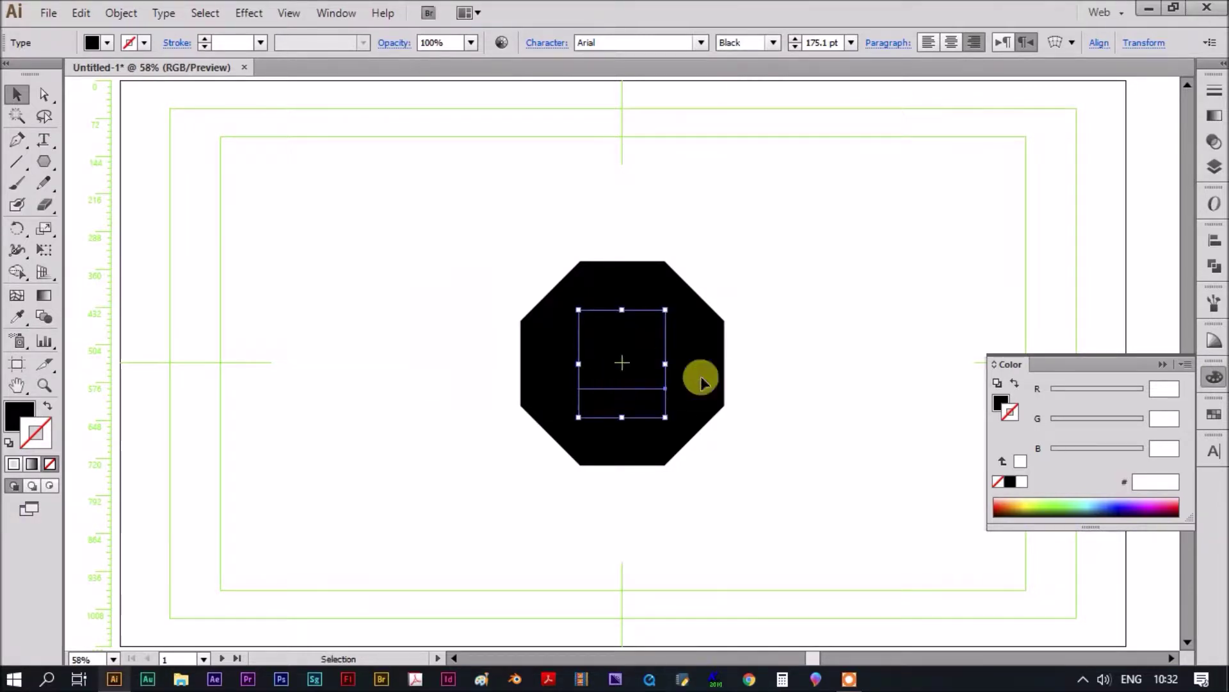
Step: Load the Fruit swatch library and fill the letter M with its dark red, leaving no stroke
left_click(1215, 416)
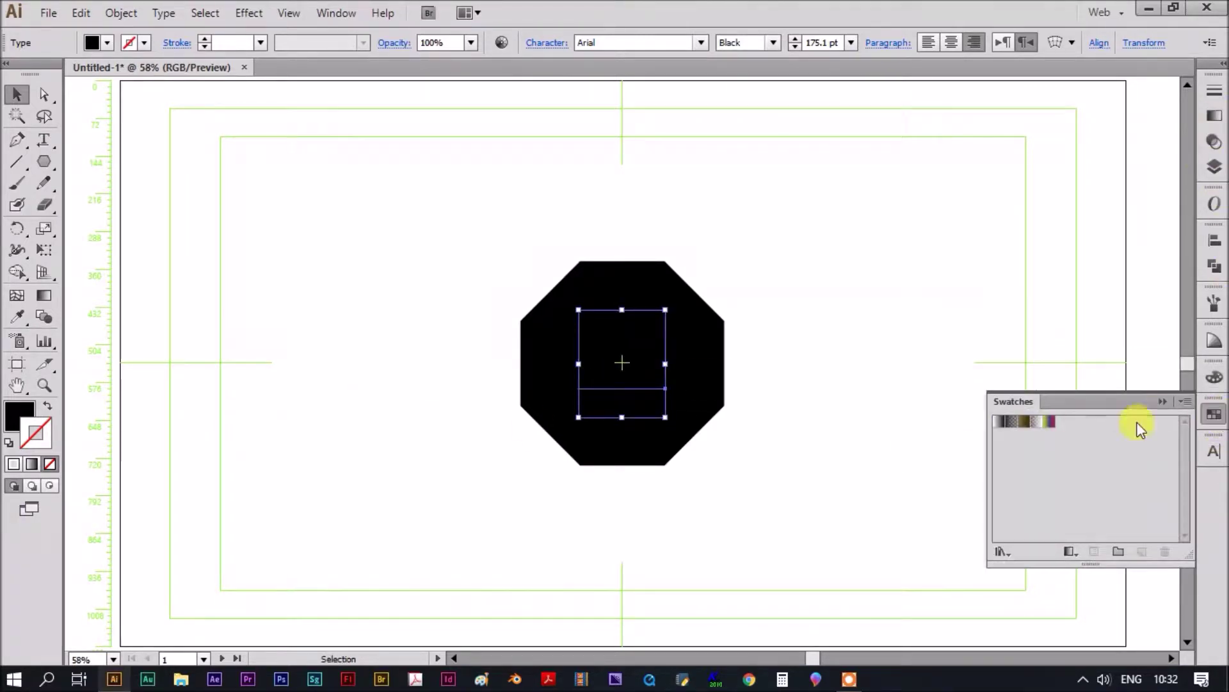
left_click(1002, 552)
mouse_move(1116, 231)
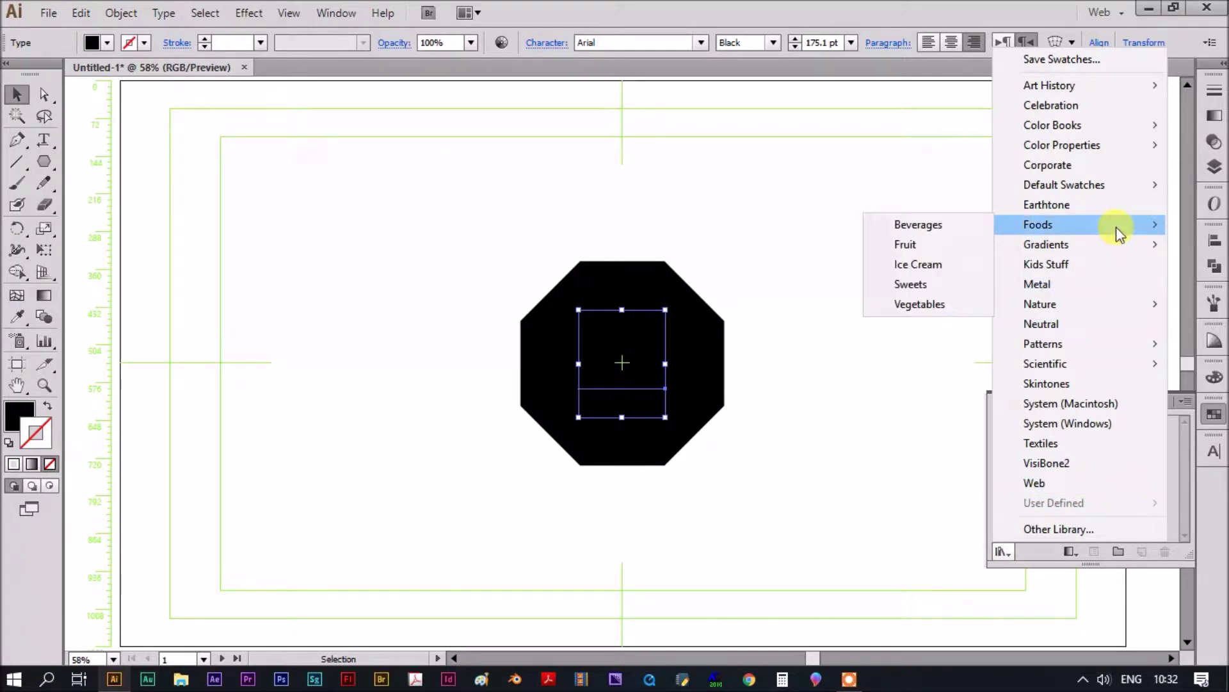
left_click(932, 229)
left_click_drag(253, 239, 266, 340)
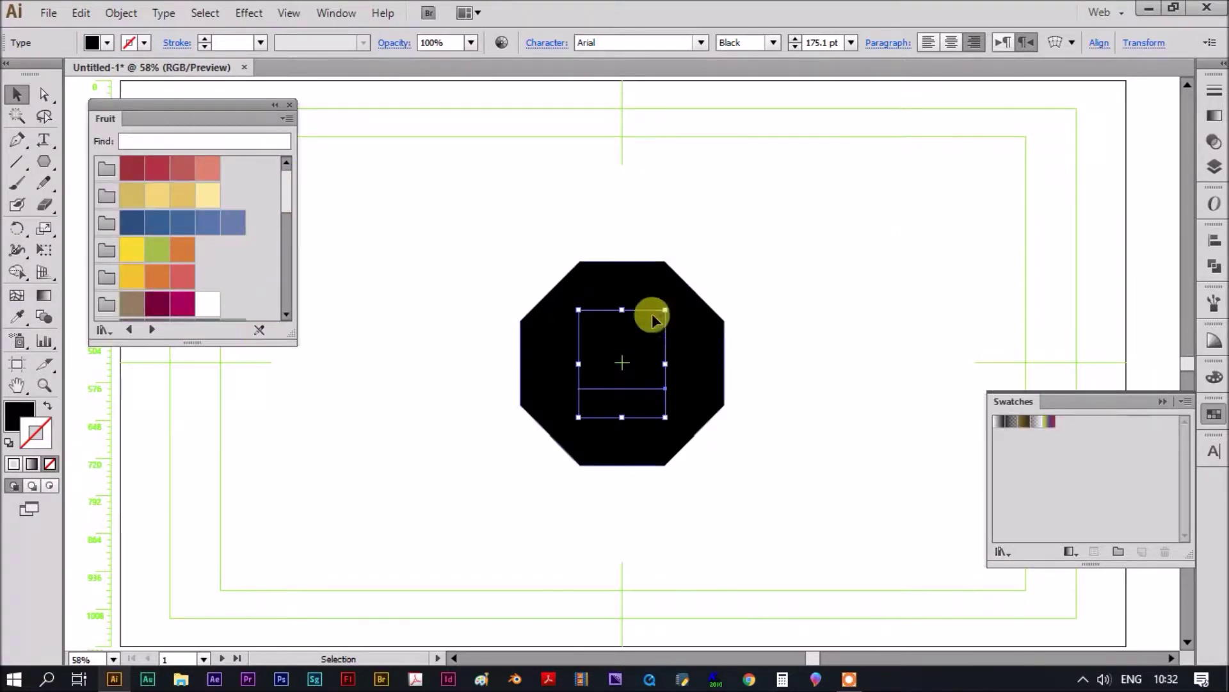
left_click(131, 169)
left_click(47, 405)
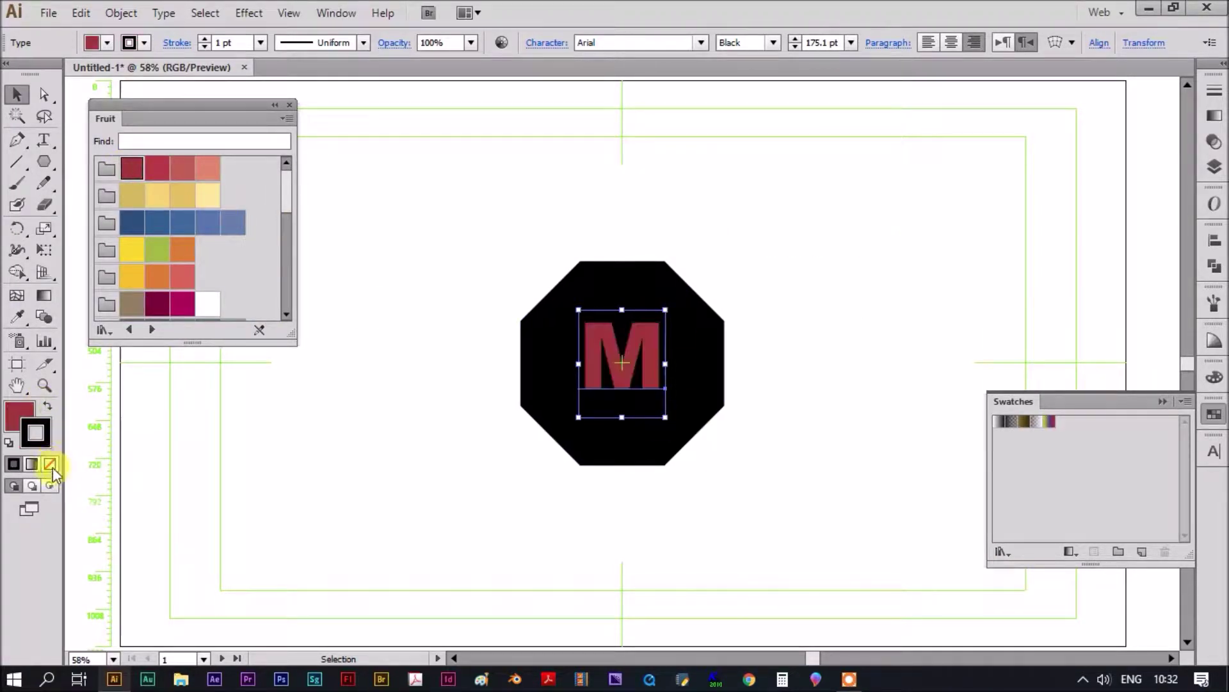
left_click(14, 423)
Step: Try blue, pale yellow and magenta Fruit swatches on the octagon and settle on a bright red fill
left_click(710, 360)
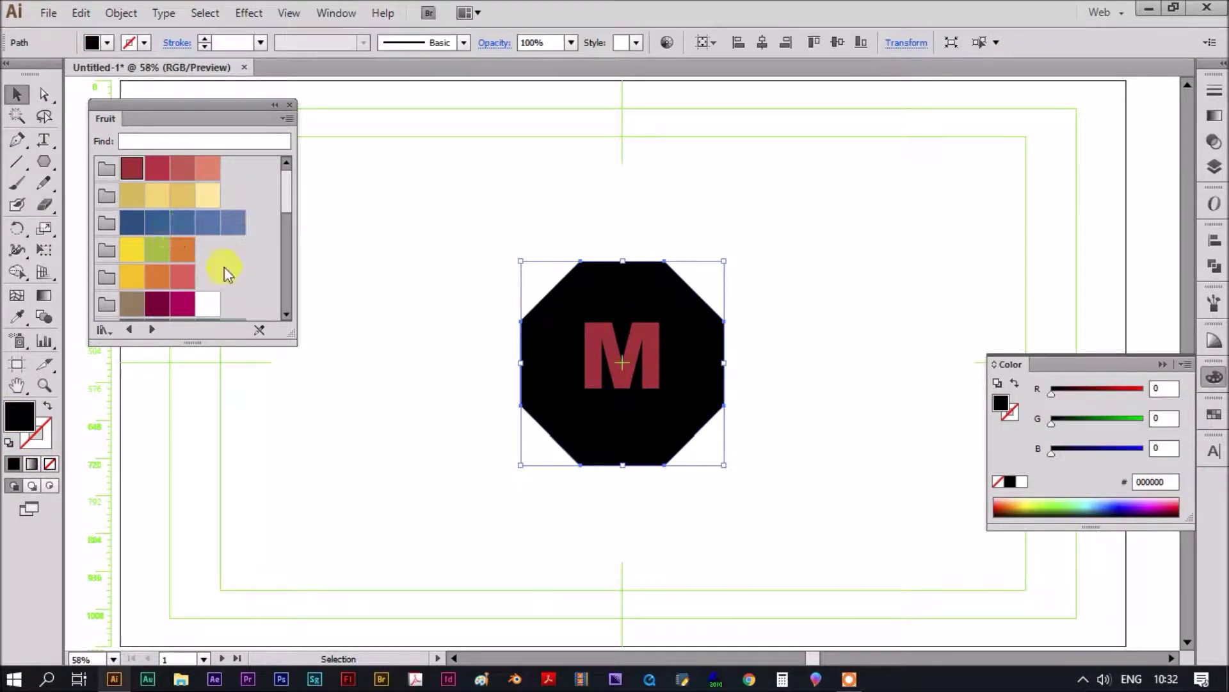
left_click(131, 223)
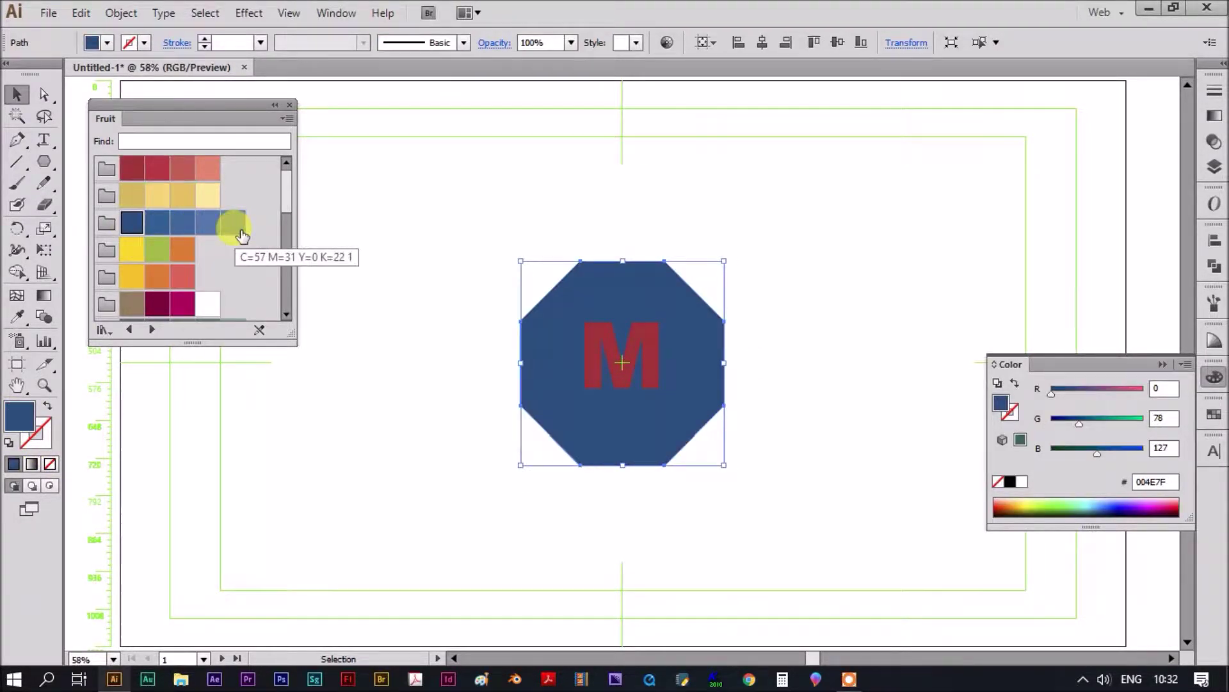
left_click(208, 196)
left_click(182, 304)
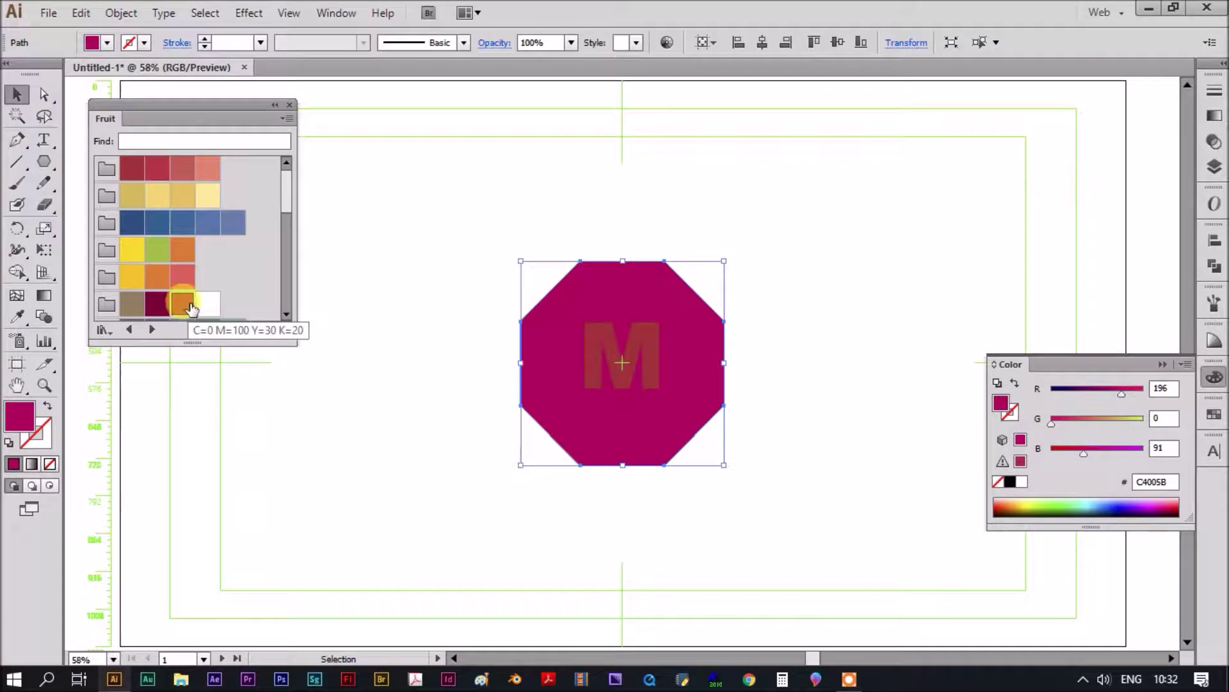
scroll(292, 242, "down", 1)
scroll(291, 242, "down", 3)
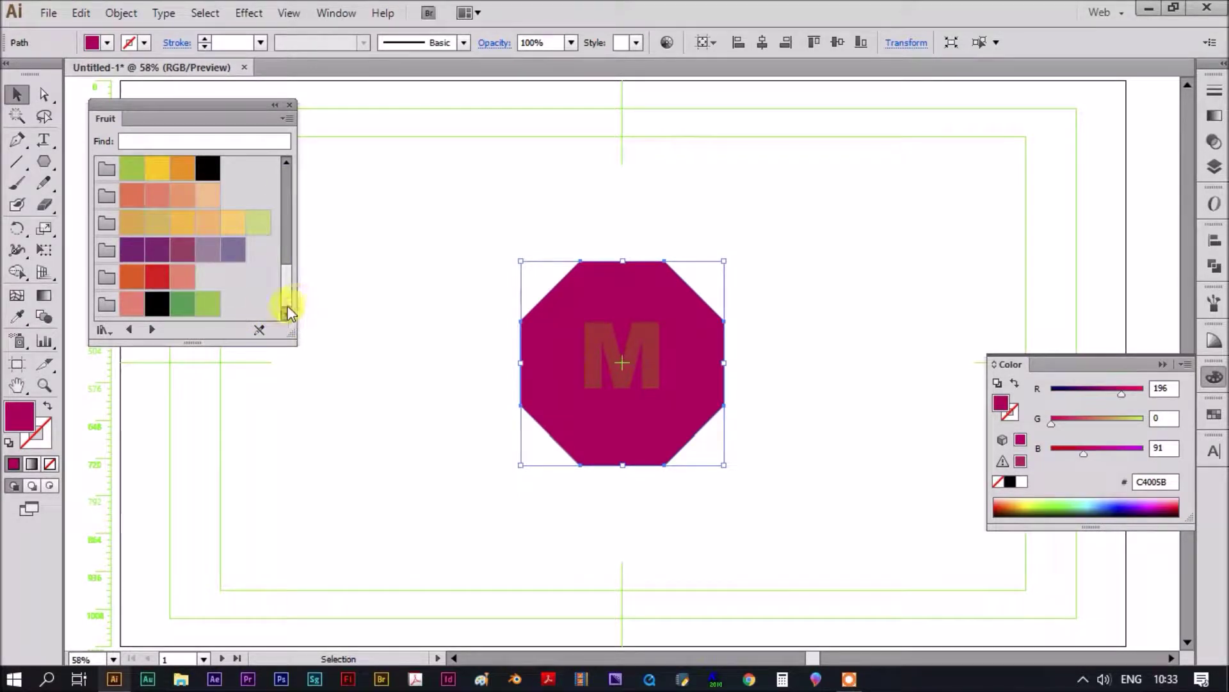
left_click(157, 276)
Step: Convert the letter M to outlines and enlarge it proportionally about its centre within the octagon
left_click(634, 365)
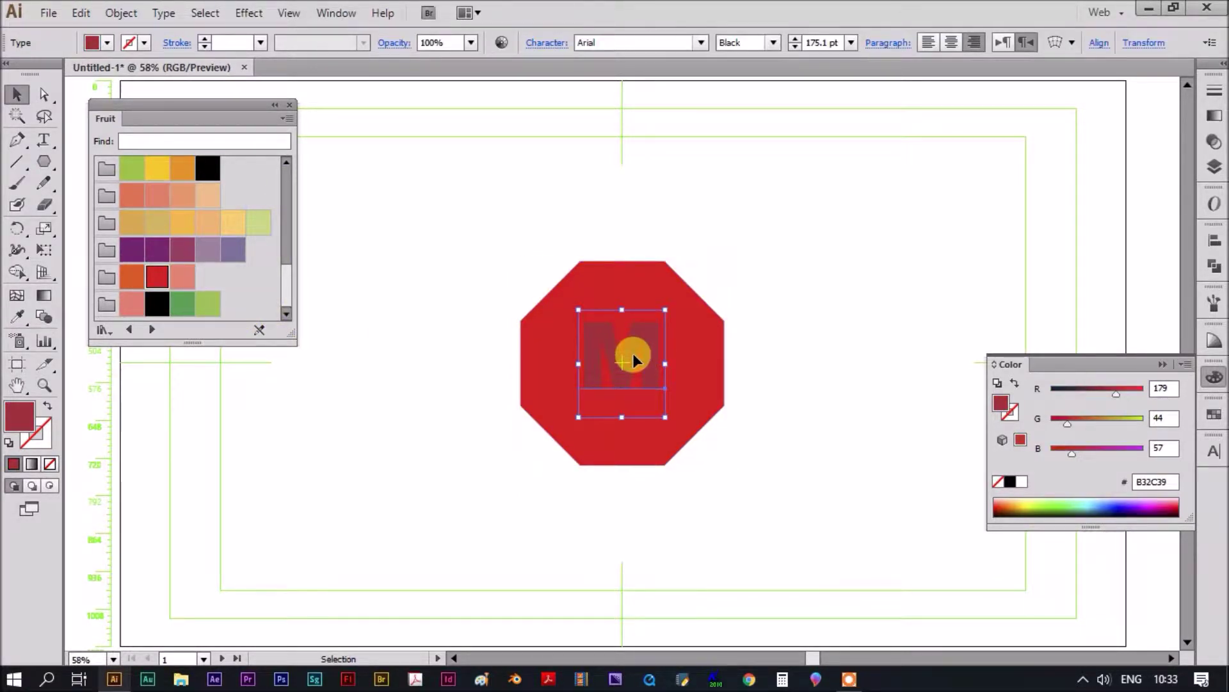
key("ctrl+shift+o")
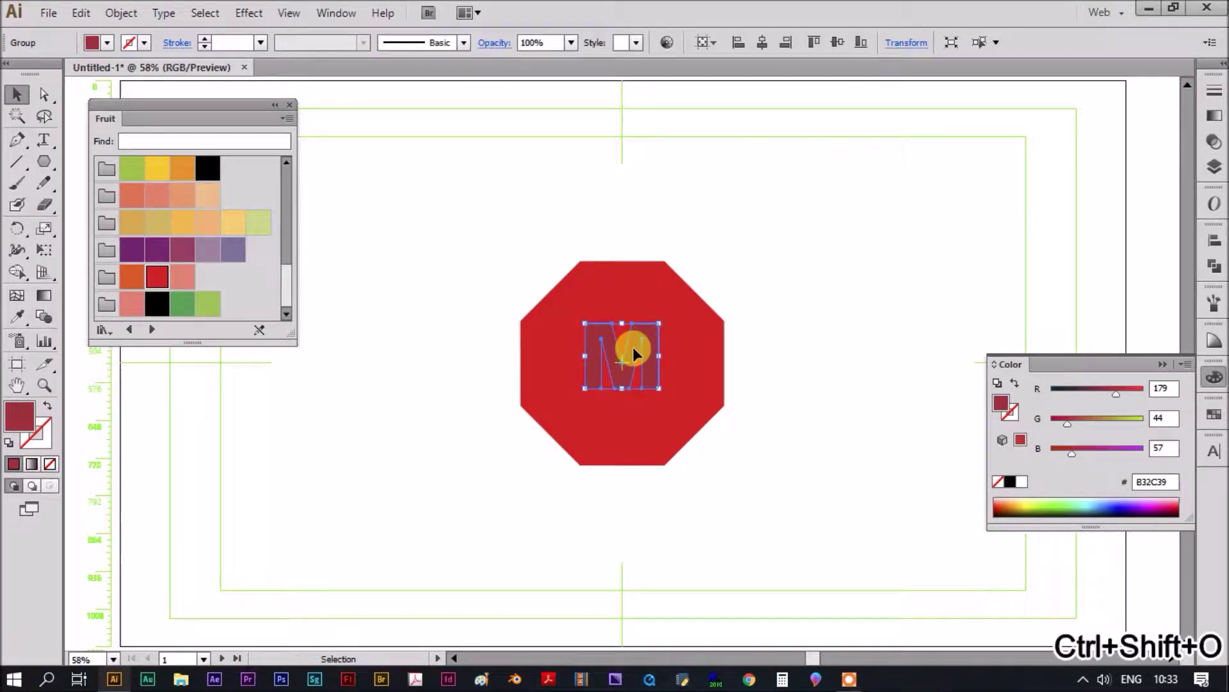
left_click_drag(659, 323, 681, 268)
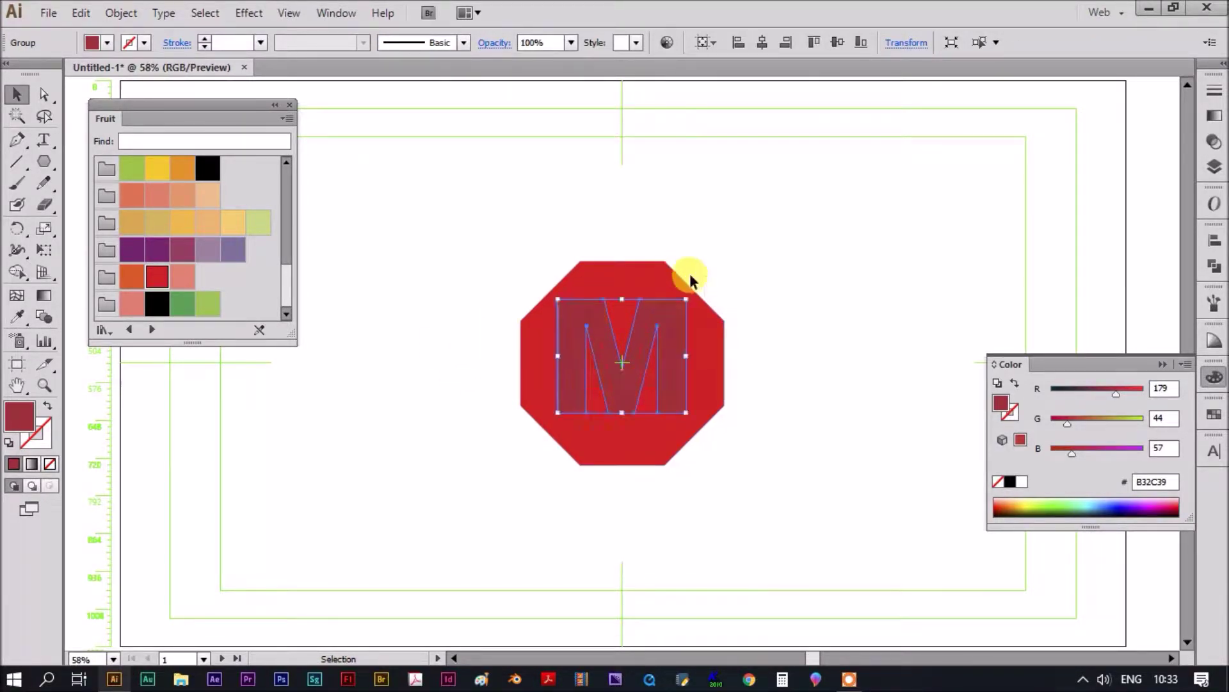
Step: Fill the M with the yellow Fruit swatch and align it vertically to the centre of the octagon
left_click(157, 167)
left_click(390, 396)
left_click_drag(445, 253, 813, 499)
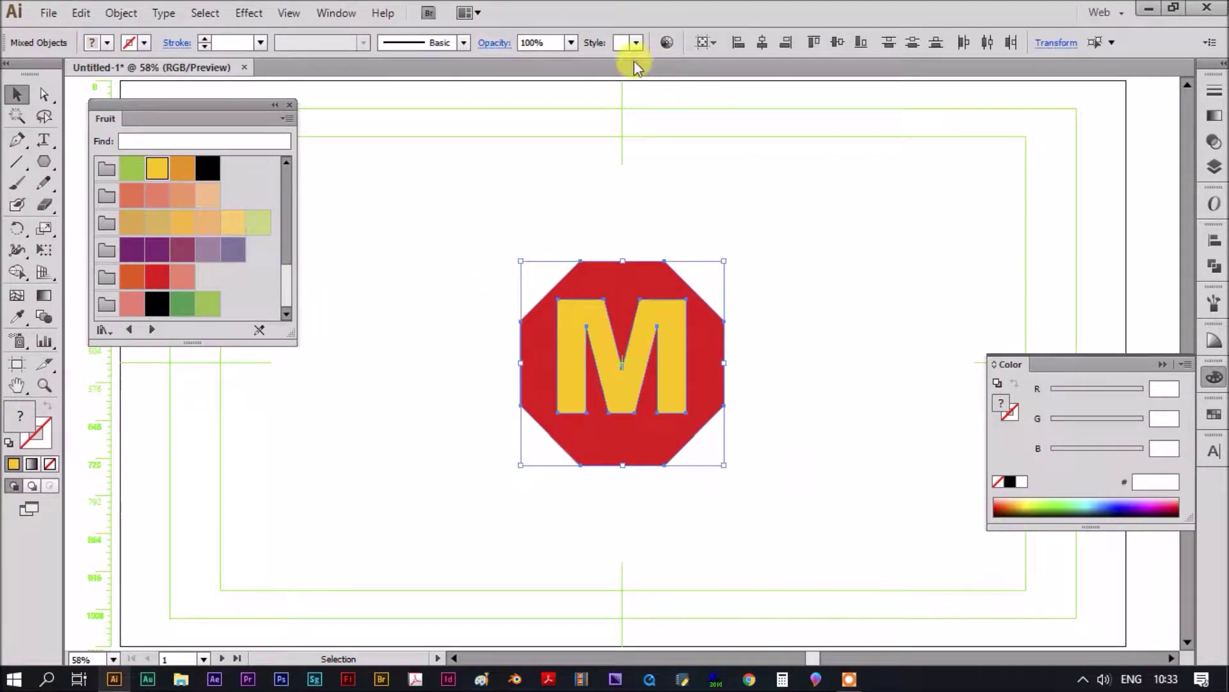
left_click(836, 43)
left_click(851, 220)
Step: Apply the Pathfinder Trim operation to the octagon and the M together
left_click_drag(480, 249, 827, 518)
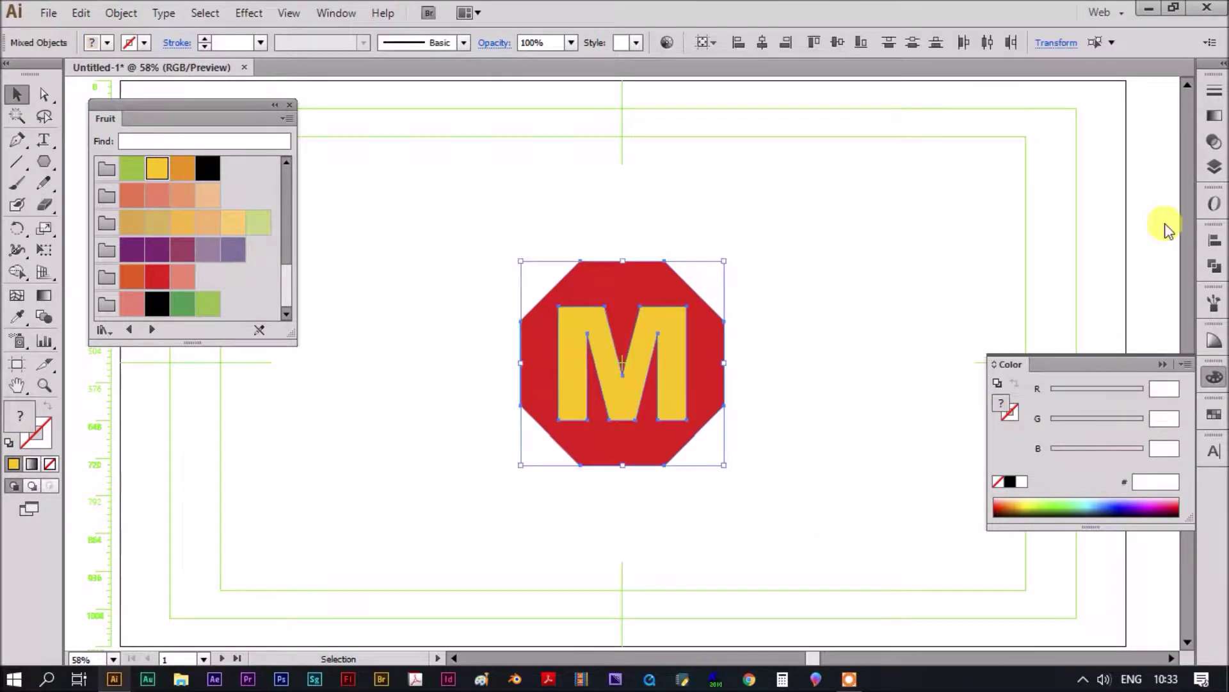
left_click(1215, 266)
left_click(1037, 314)
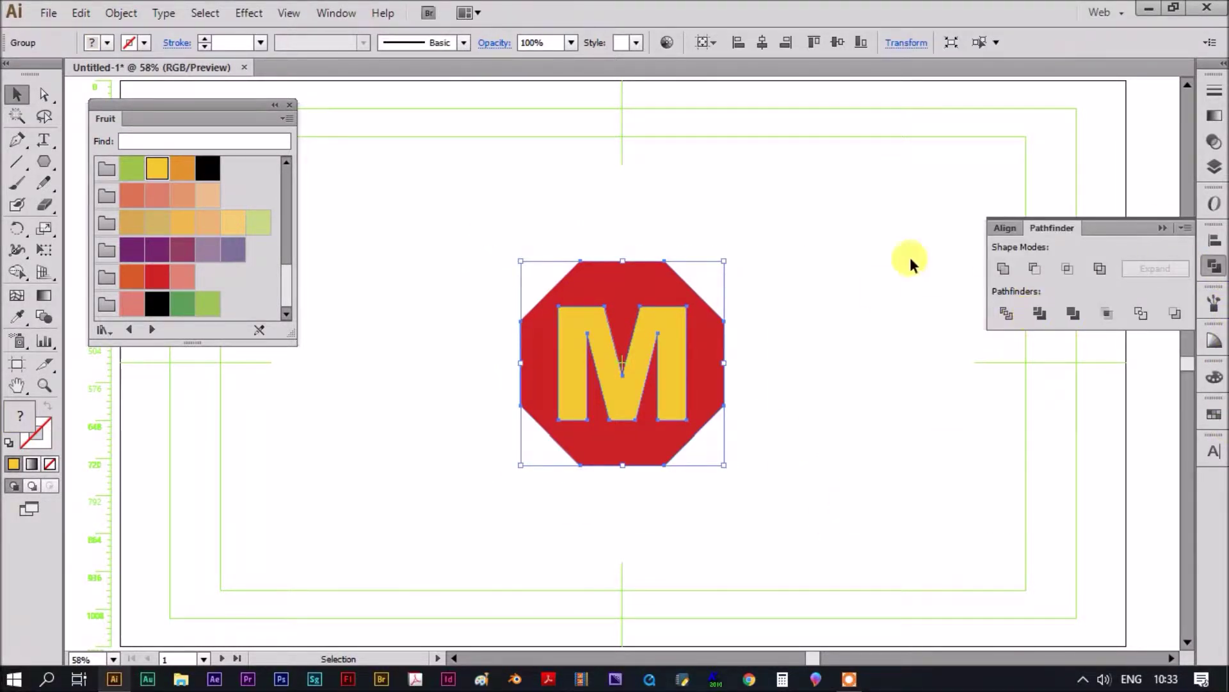
left_click(504, 191)
Step: Cut the yellow M out of the octagon and paste it in place on a new layer
left_click(44, 95)
left_click(672, 323)
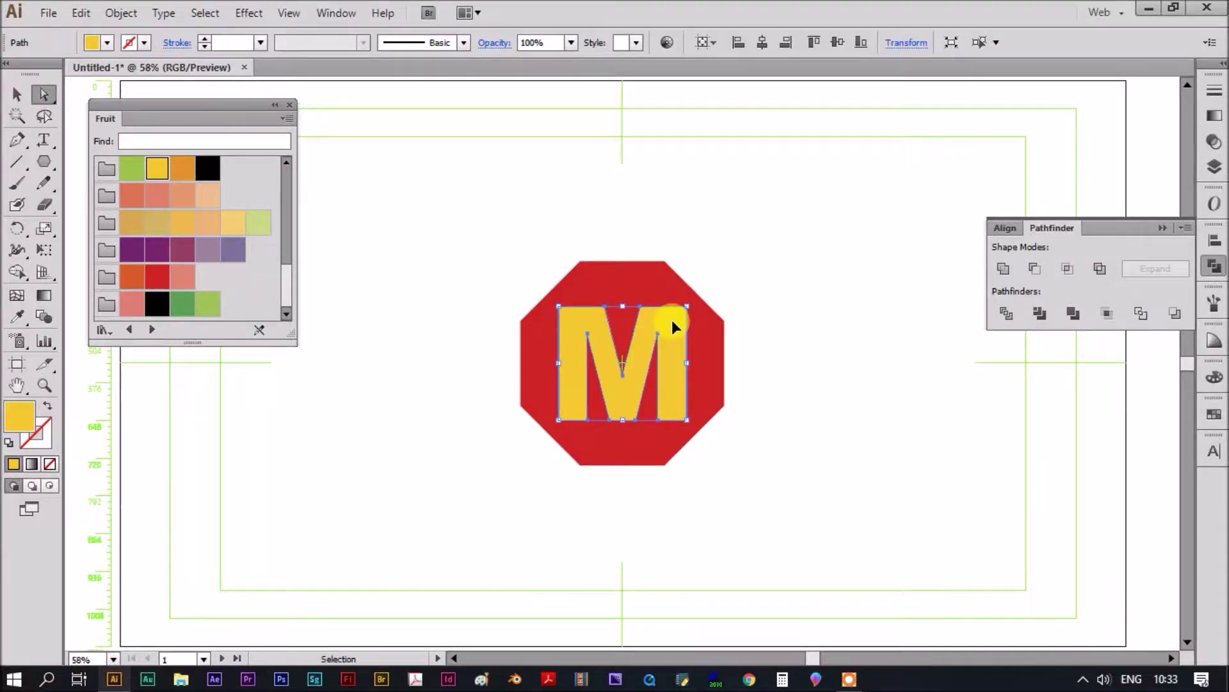
key("ctrl+x")
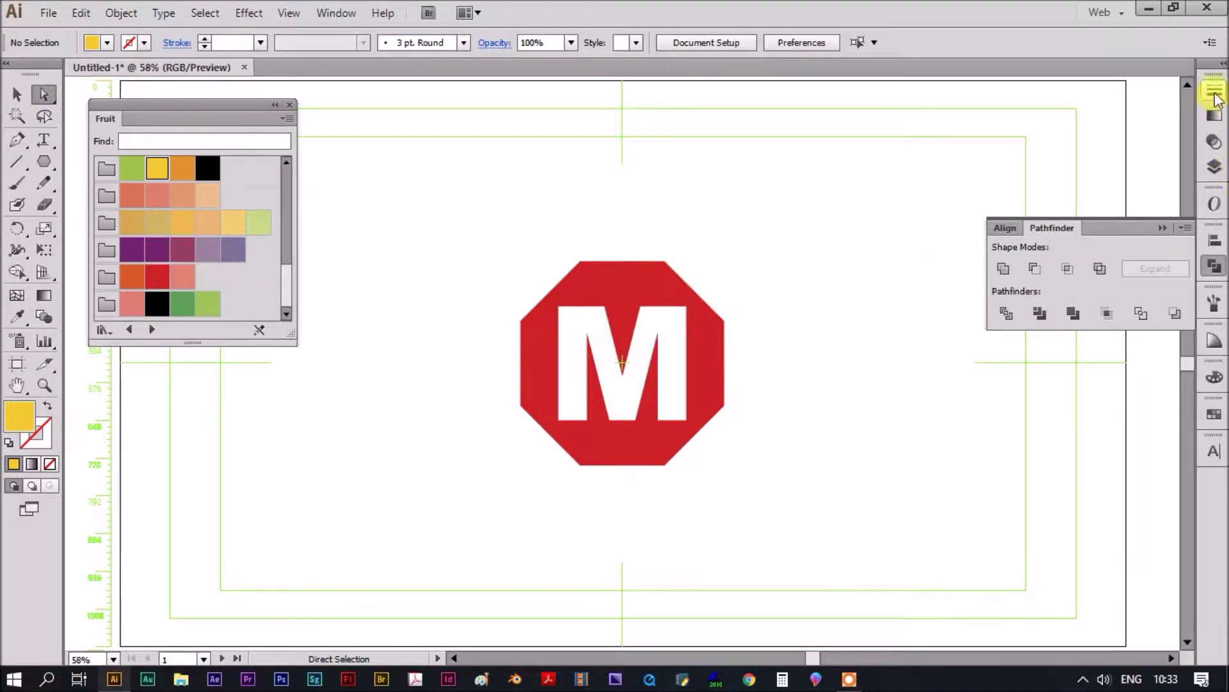
left_click(1215, 168)
left_click(1143, 244)
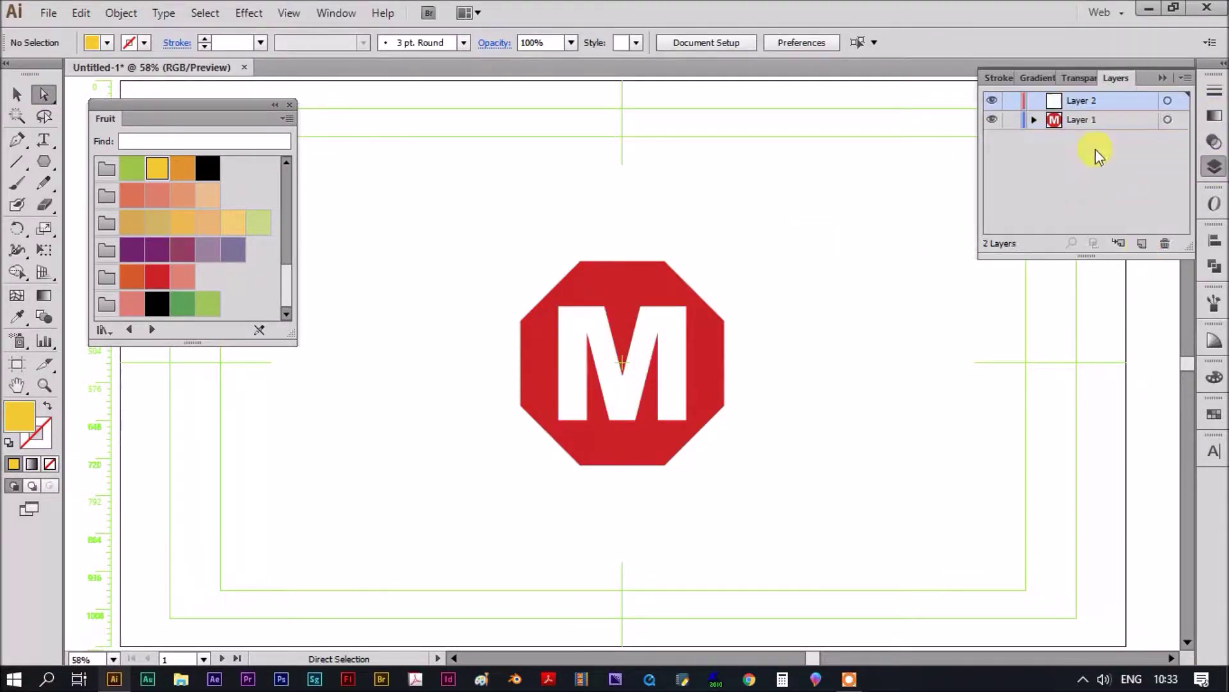
key("ctrl+f")
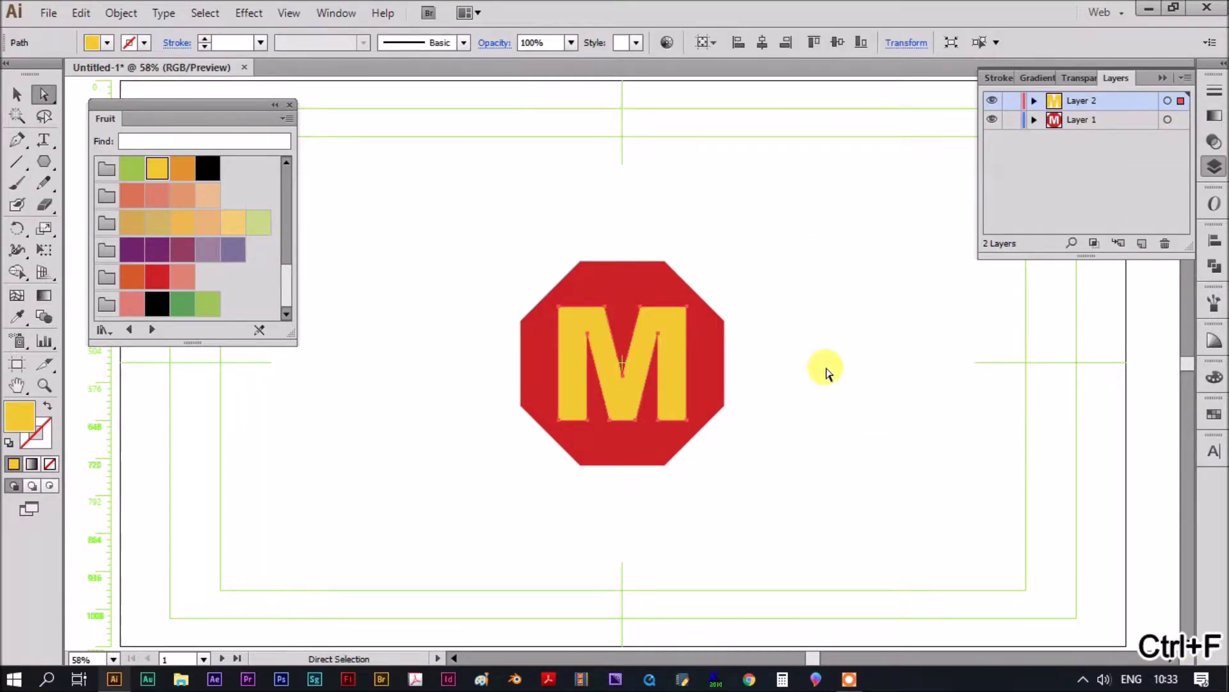
left_click(513, 439)
left_click_drag(666, 406, 616, 461)
key("ctrl+z")
left_click(822, 399)
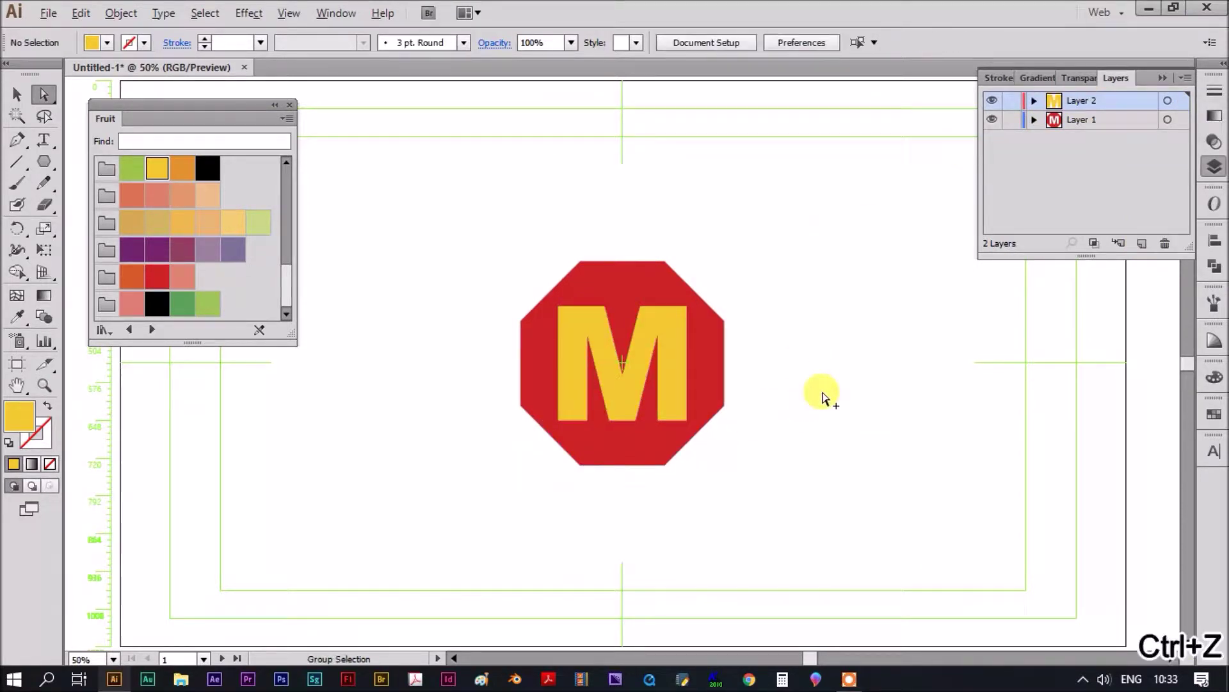
Step: Create a 100 × 100 px yellow rectangle at the artboard's upper-left corner and stretch it to cover the whole artboard
scroll(822, 398, "down", 1)
left_click_drag(53, 172, 103, 160)
left_click(417, 217)
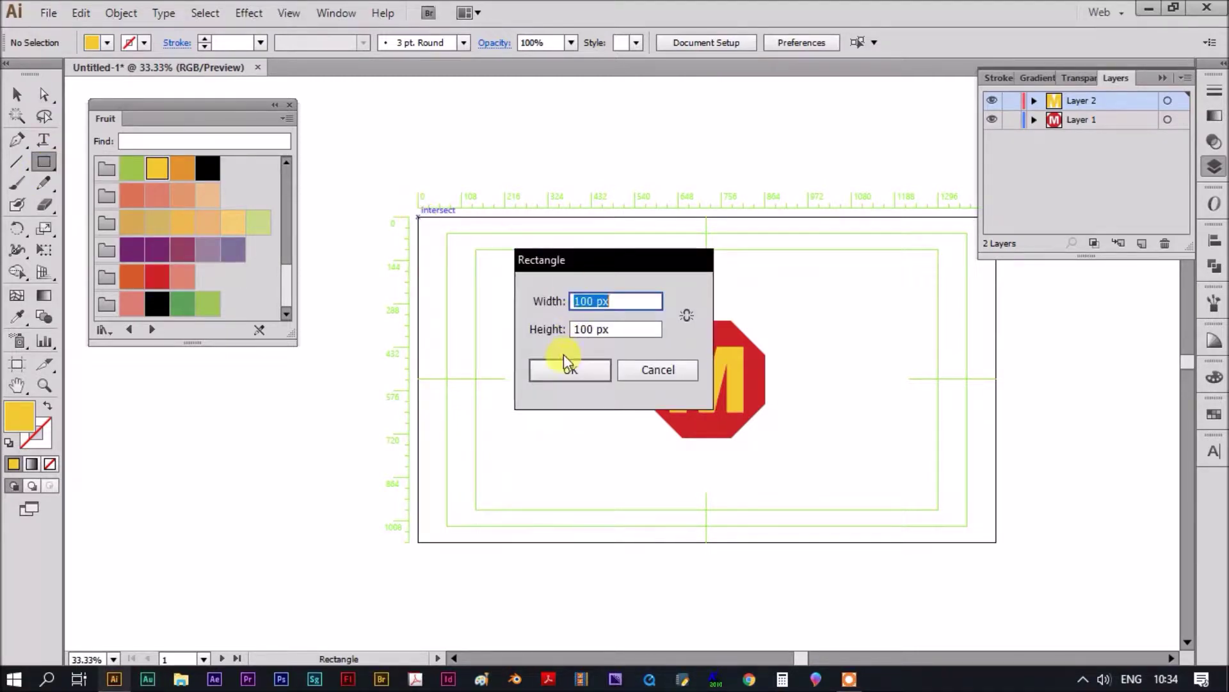
left_click(564, 365)
left_click(16, 94)
left_click_drag(451, 248, 996, 541)
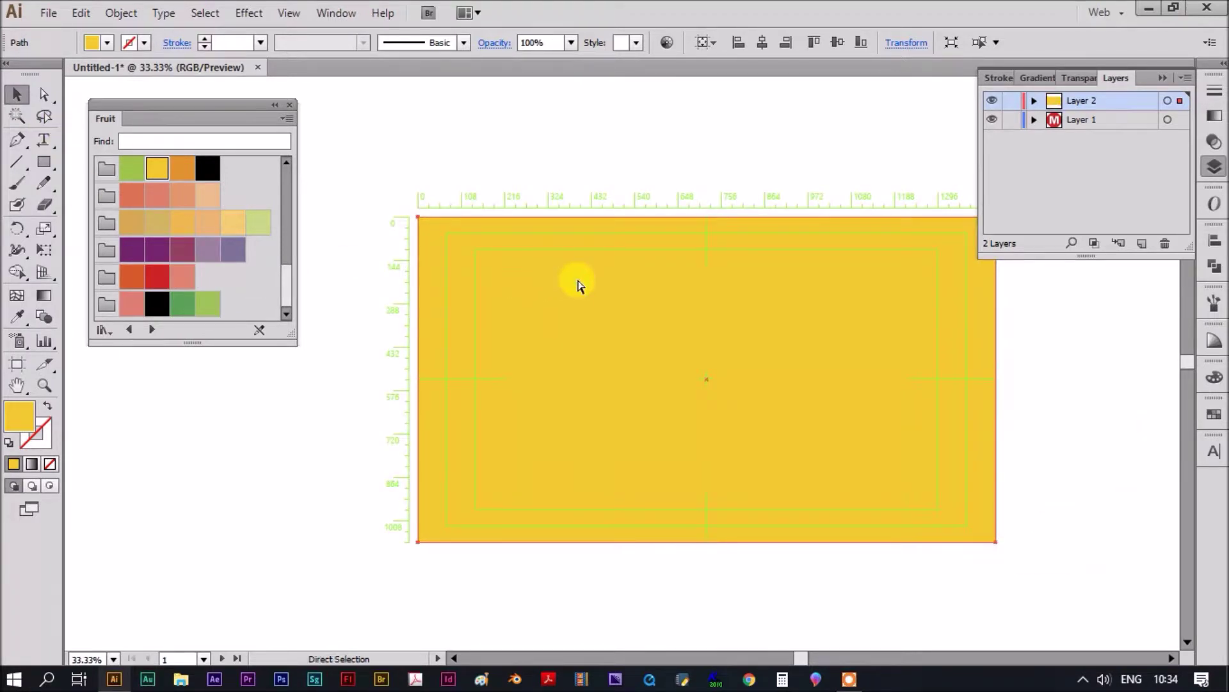
Step: Cut the yellow background rectangle and paste it in place on a new layer below Layer 1
key("ctrl+x")
left_click(1141, 243)
left_click_drag(1100, 172, 1096, 152)
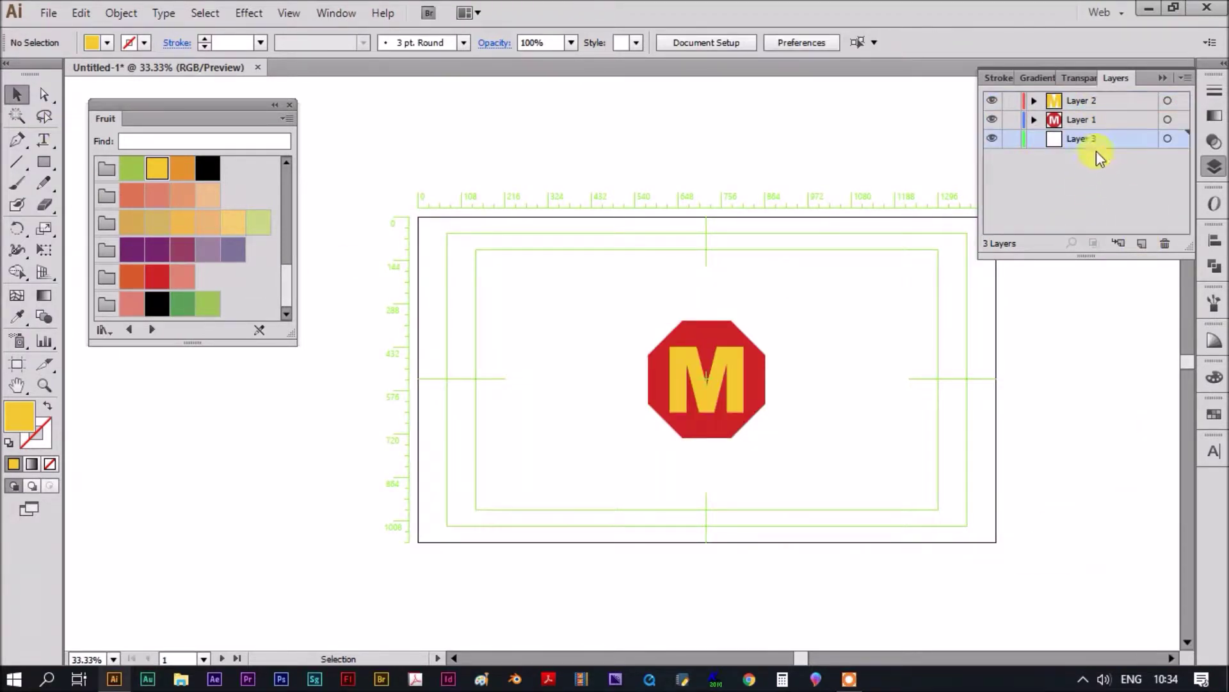
key("ctrl+v")
key("ctrl+z")
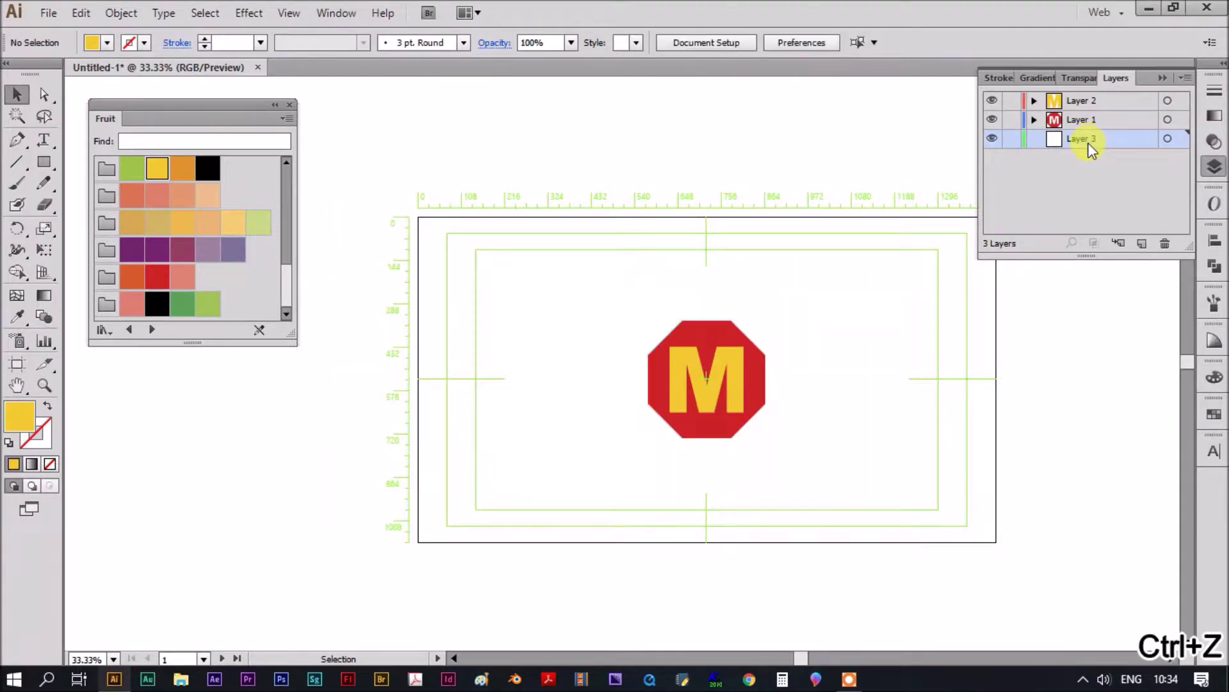
key("ctrl+f")
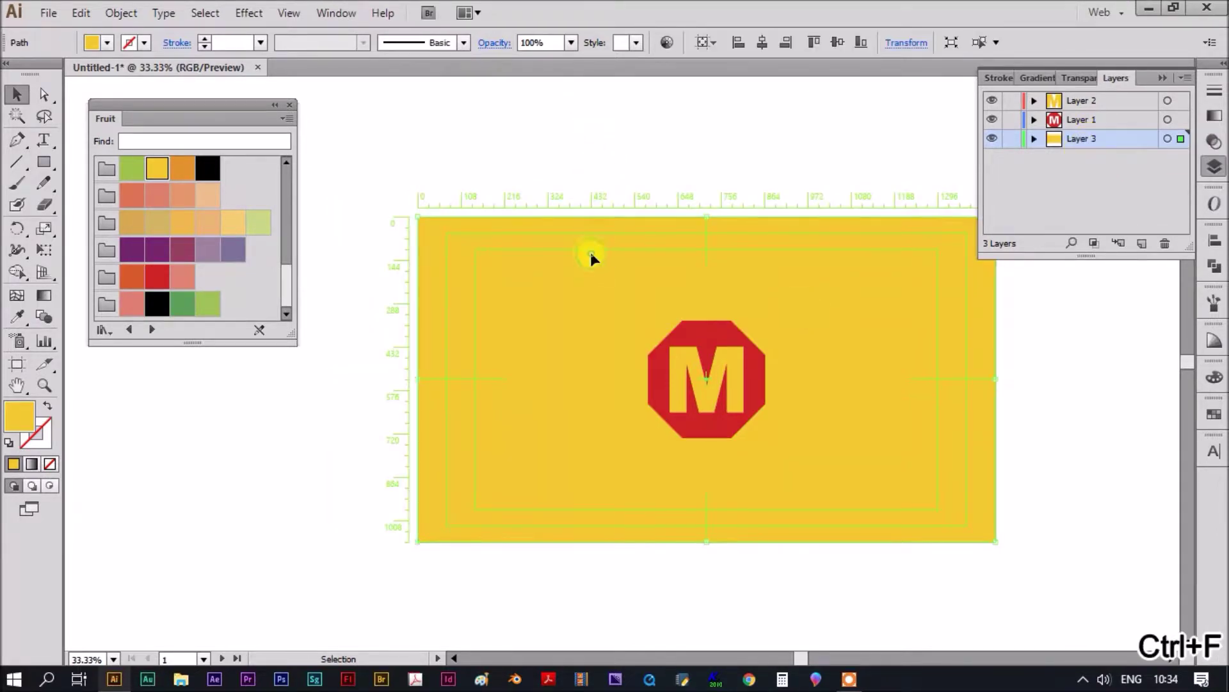
Step: With the Mesh tool, colour the background's lower-right corner red and its upper-left corner muted purple using the Fruit swatches
left_click(19, 297)
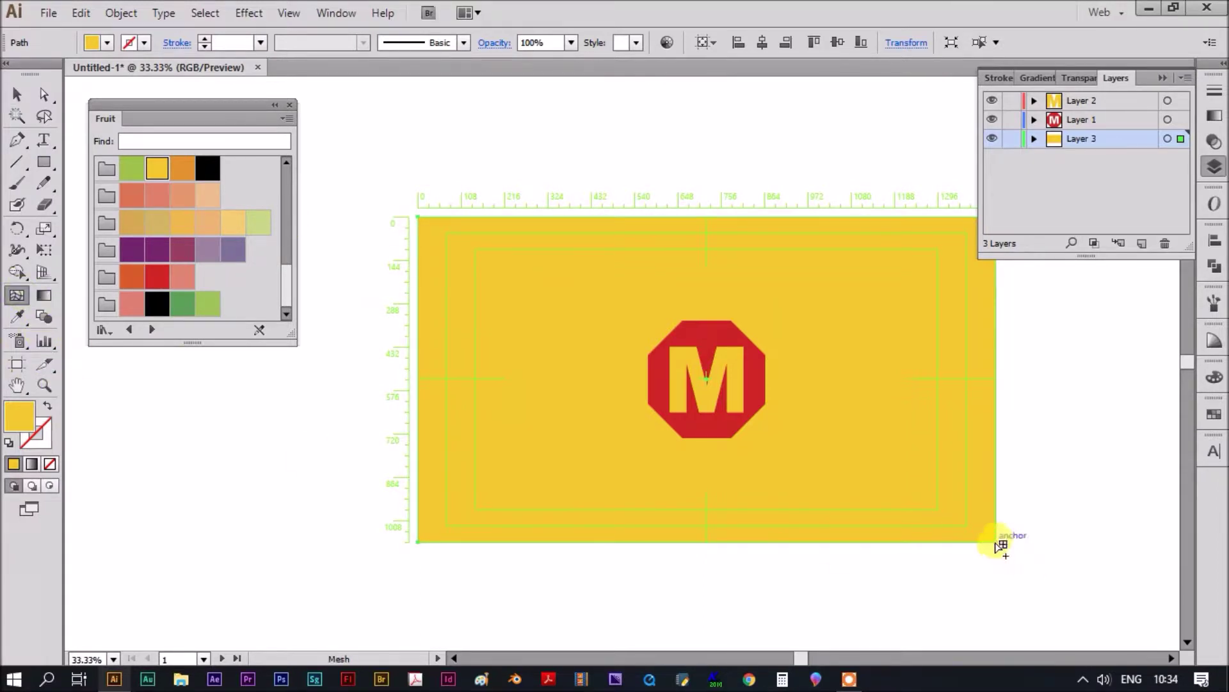
left_click(1001, 545)
left_click(157, 277)
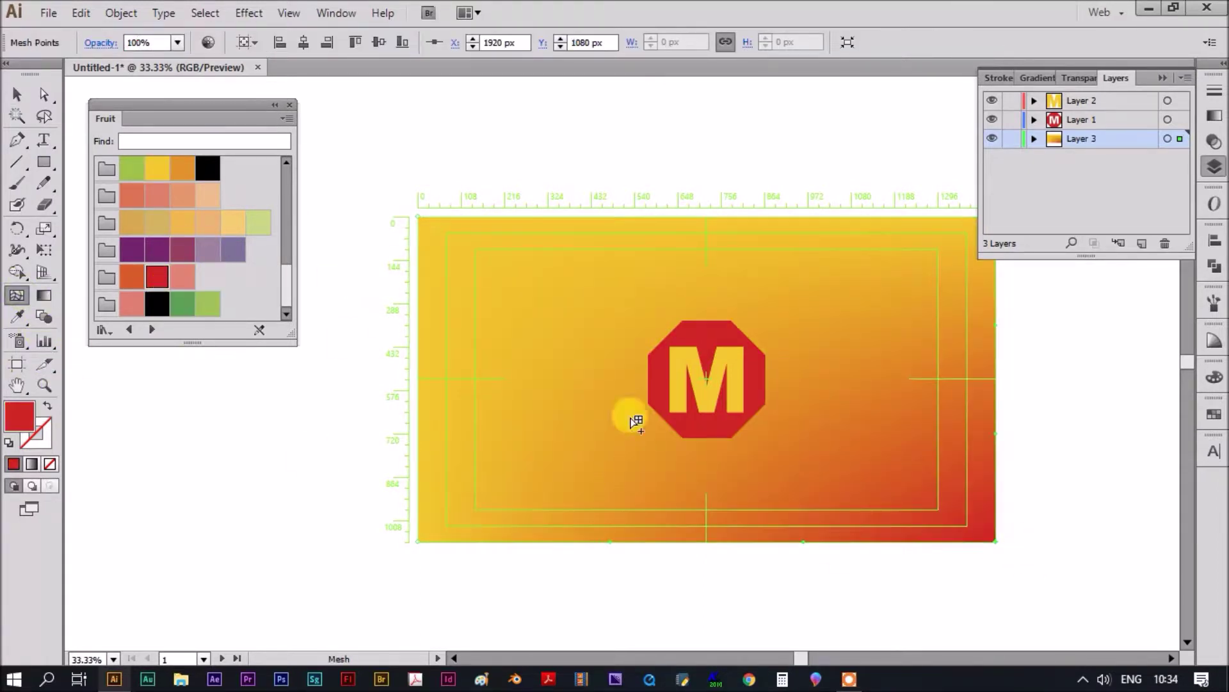
left_click(421, 219)
left_click(233, 249)
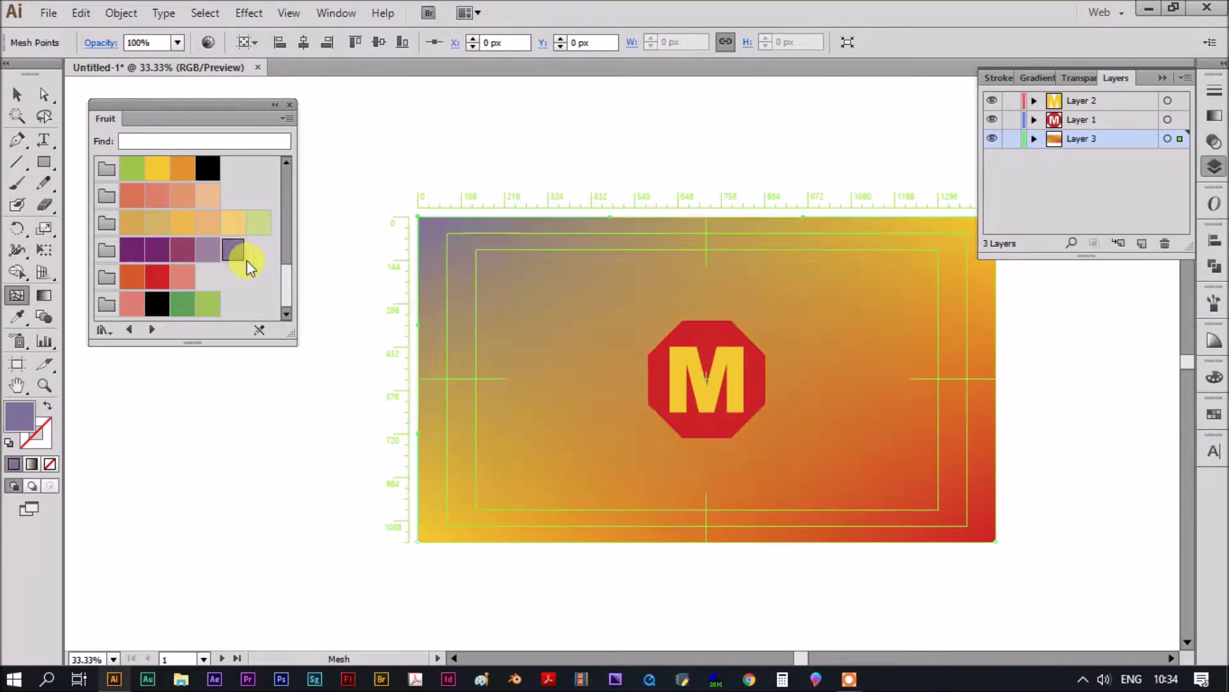
Step: Colour the background mesh's upper-right corner white and its lower-left corner orange-yellow, and close the Fruit swatch library
left_click(1162, 78)
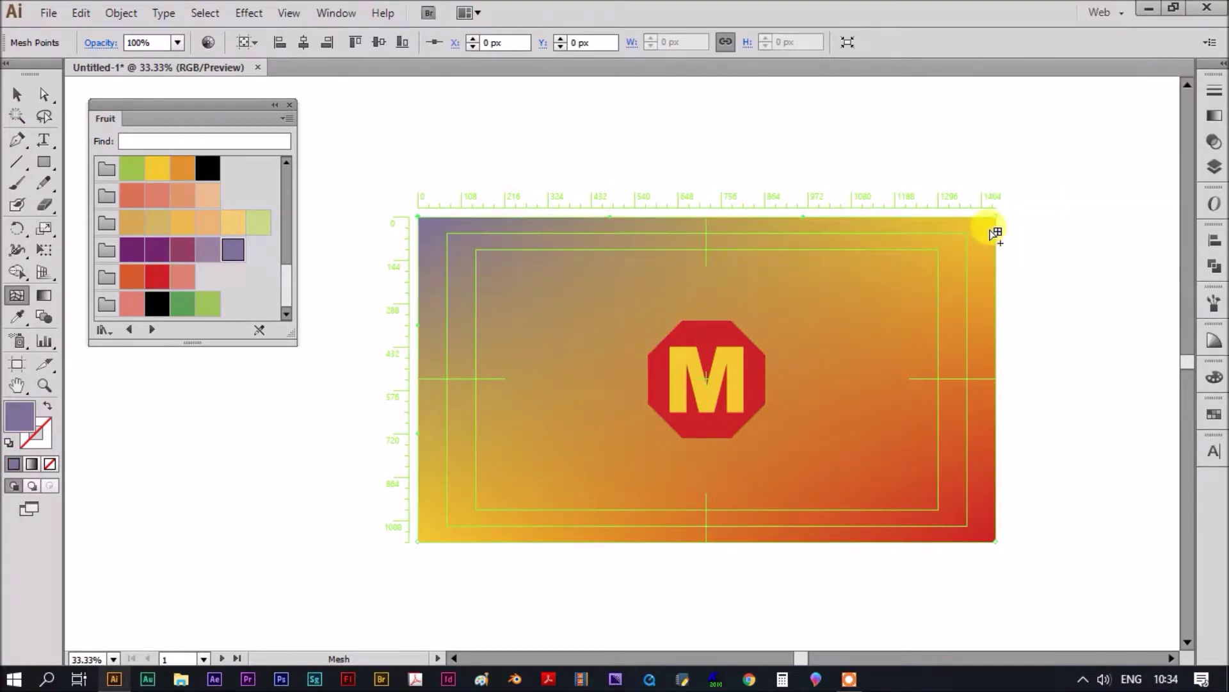
left_click(996, 218)
scroll(286, 211, "down", 4)
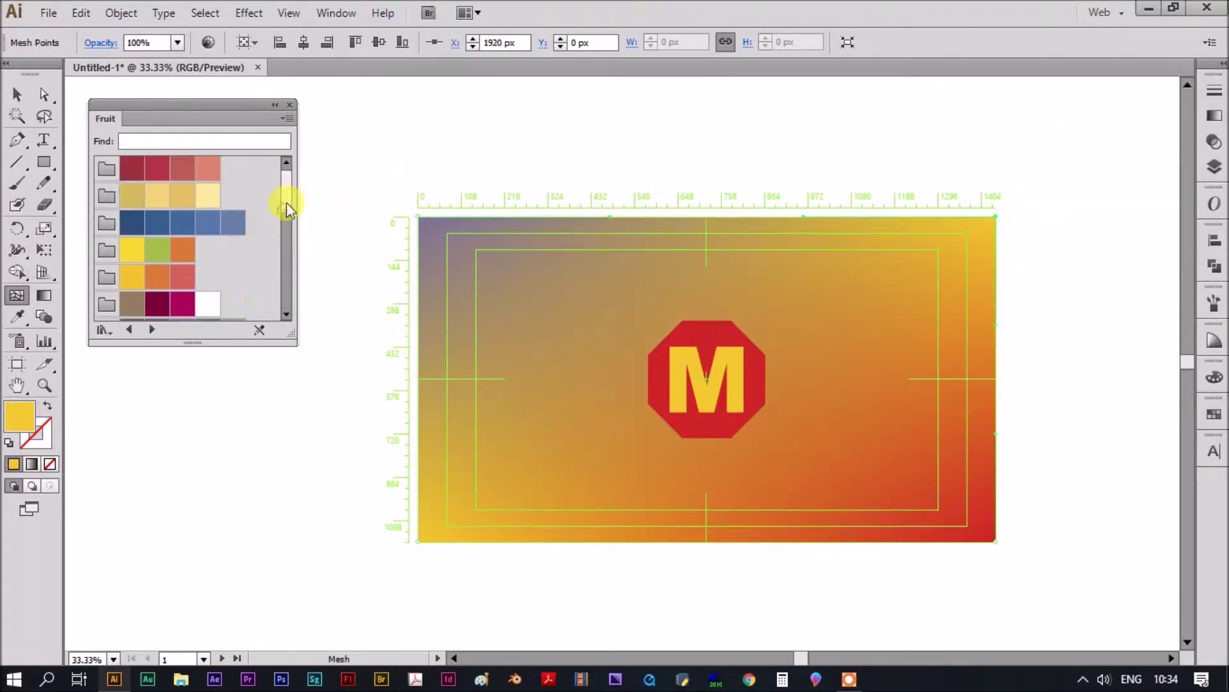
left_click(207, 304)
left_click(418, 542)
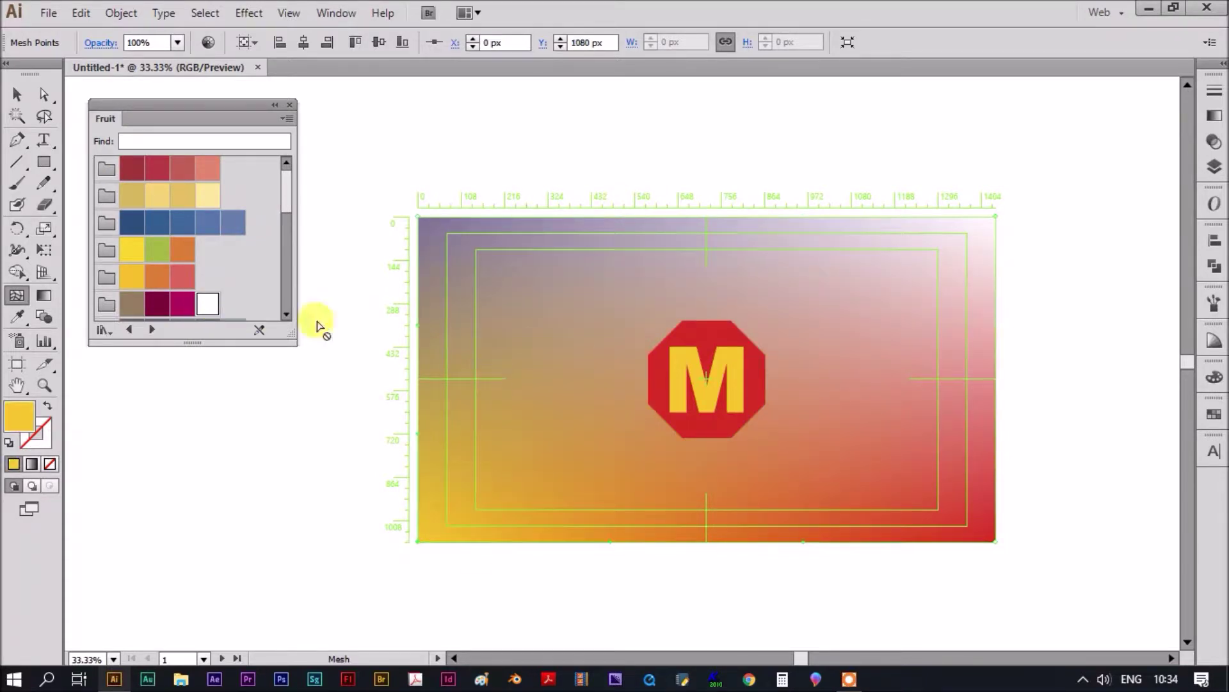
mouse_move(285, 200)
left_mouse_down()
mouse_move(290, 251)
mouse_move(296, 201)
left_mouse_up()
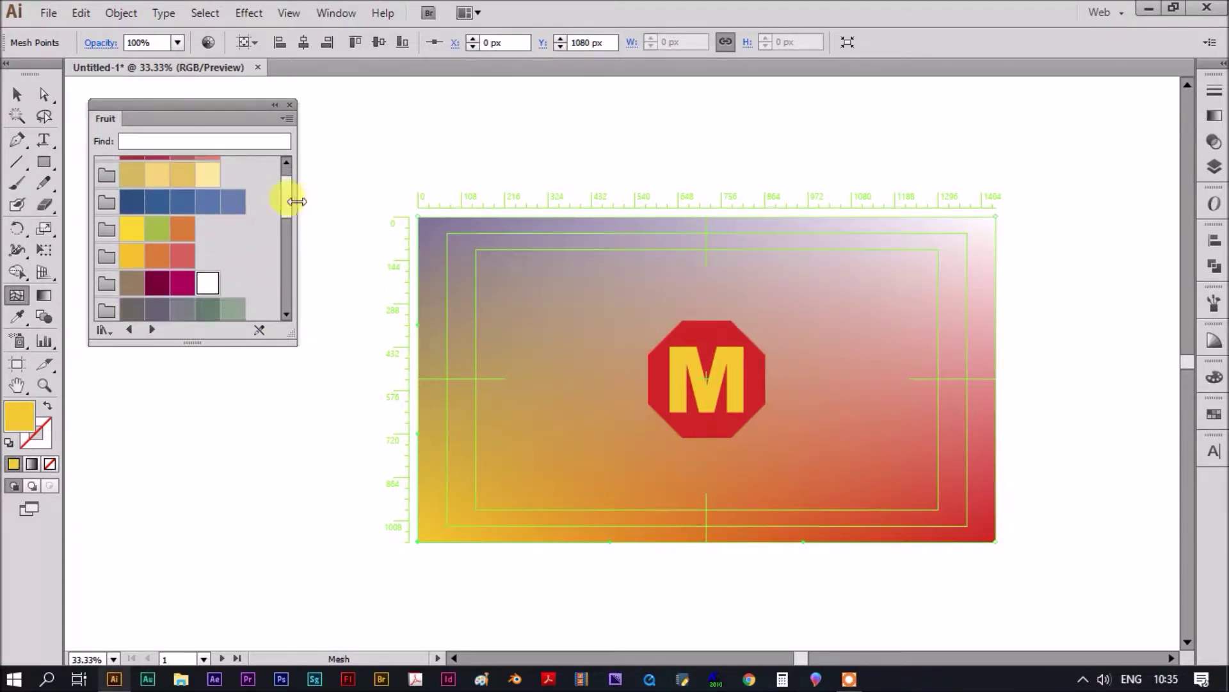
left_click(182, 290)
left_click(134, 256)
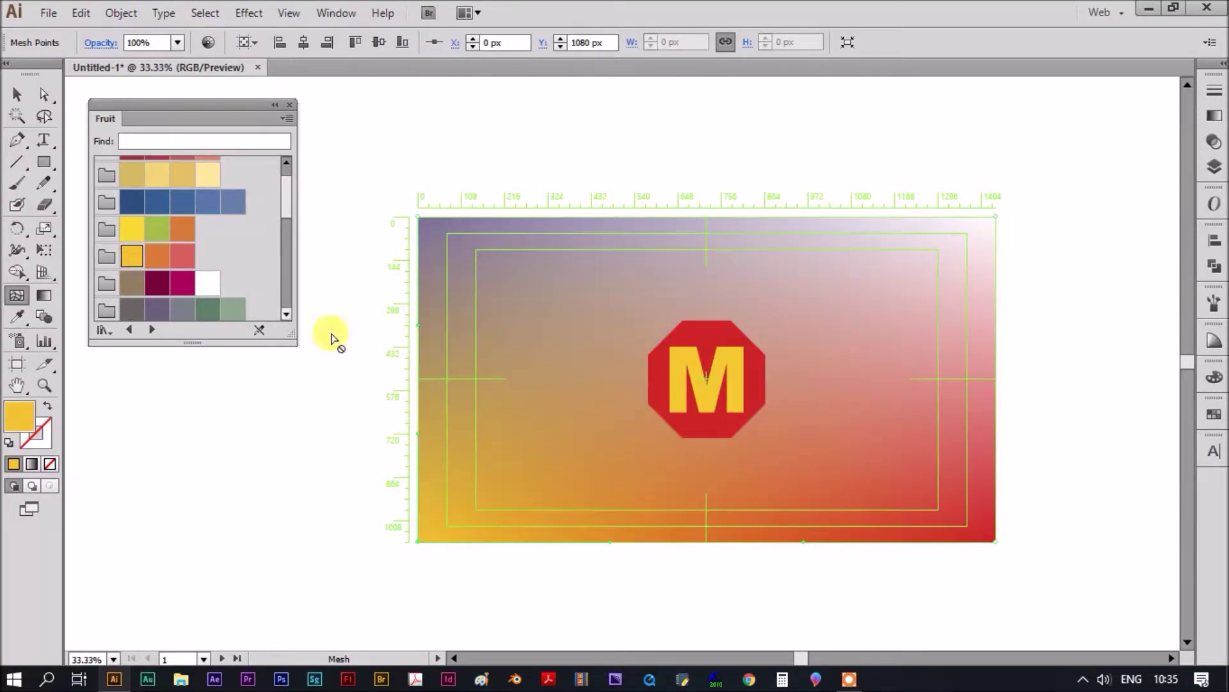
left_click(17, 96)
left_click(289, 104)
Step: Save the document as the Adobe Illustrator file ART-79 in the Ai folder inside ART on drive F:
left_click(48, 13)
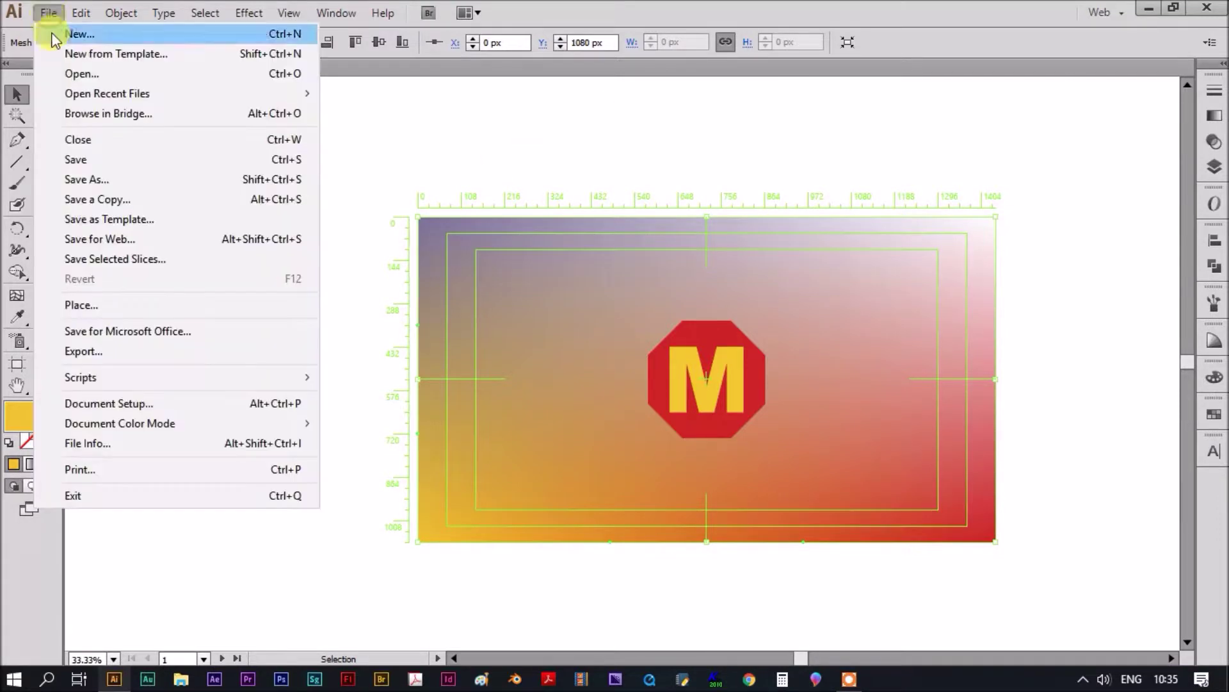
left_click(96, 182)
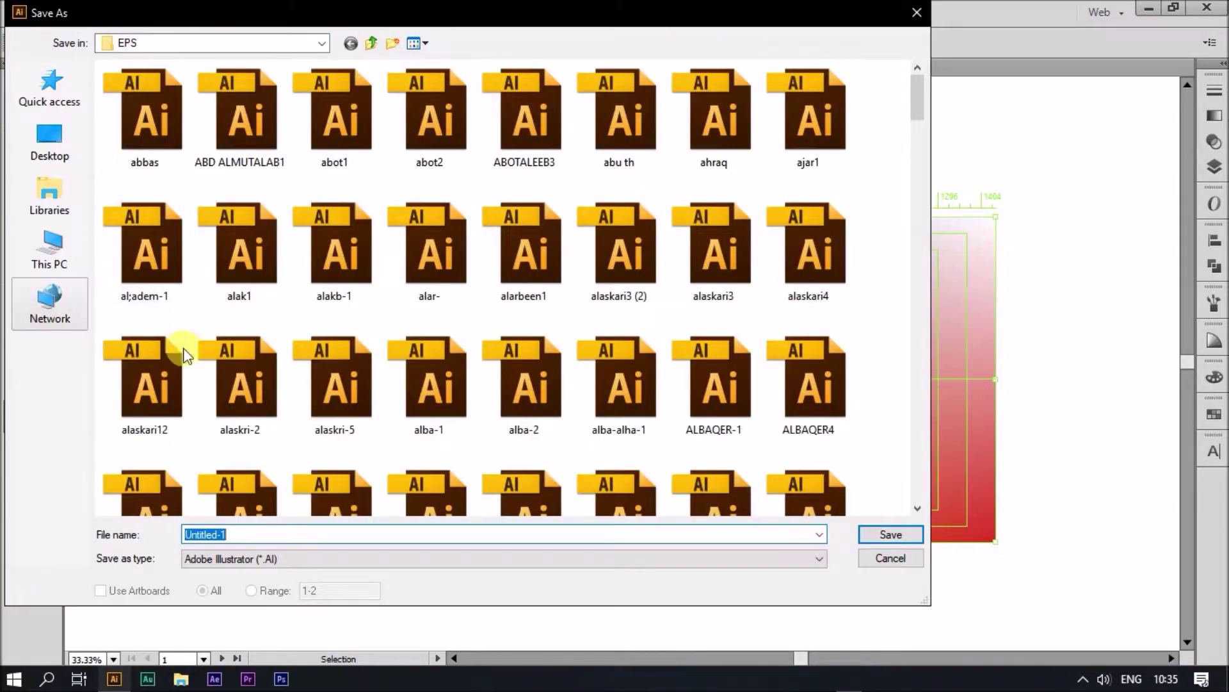
left_click(56, 252)
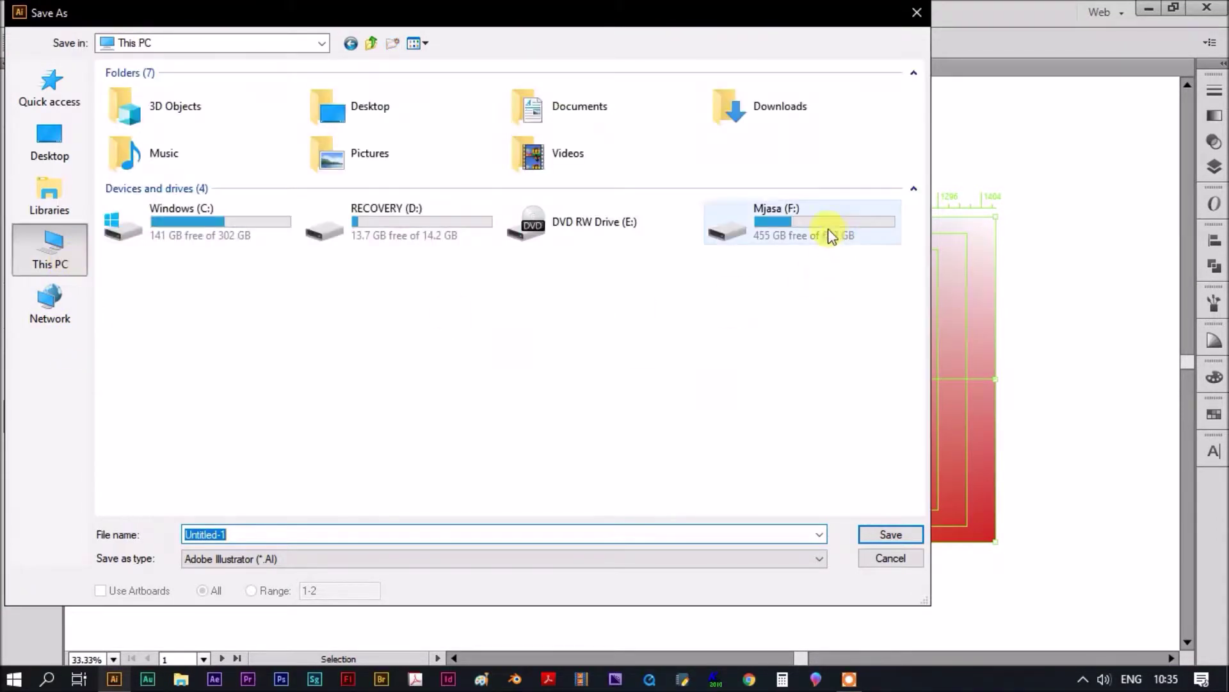
double_click(823, 235)
double_click(124, 133)
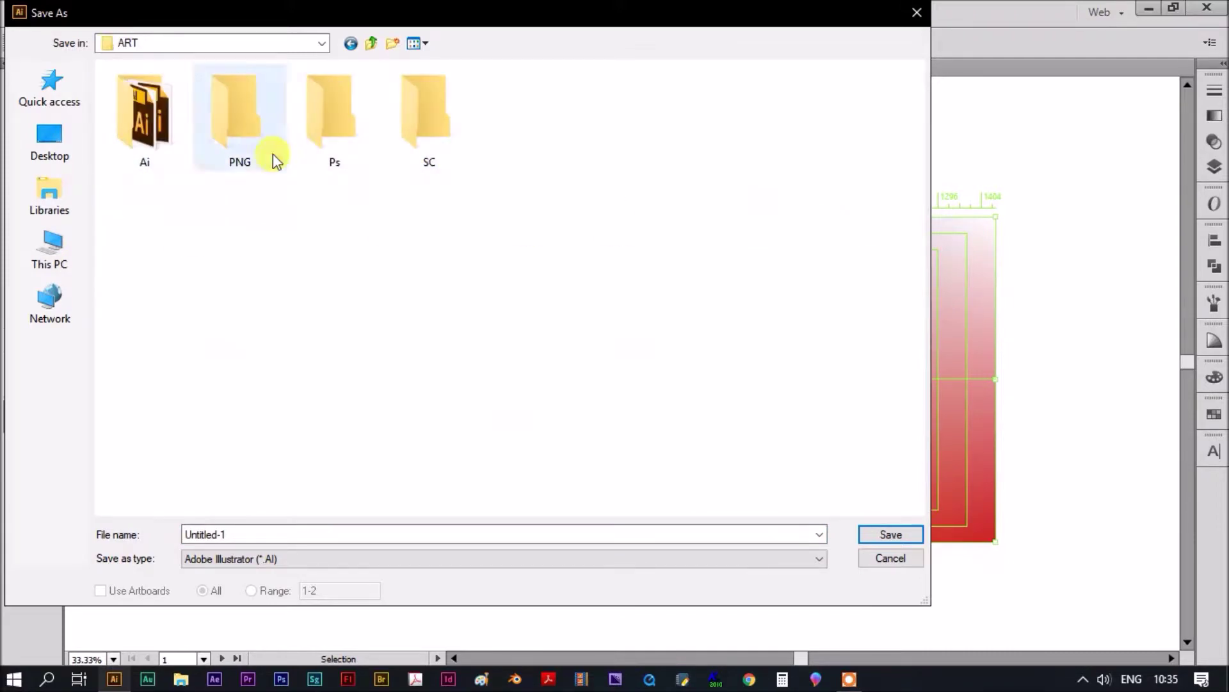
double_click(150, 125)
left_click_drag(922, 141, 927, 459)
left_click(132, 485)
double_click(218, 533)
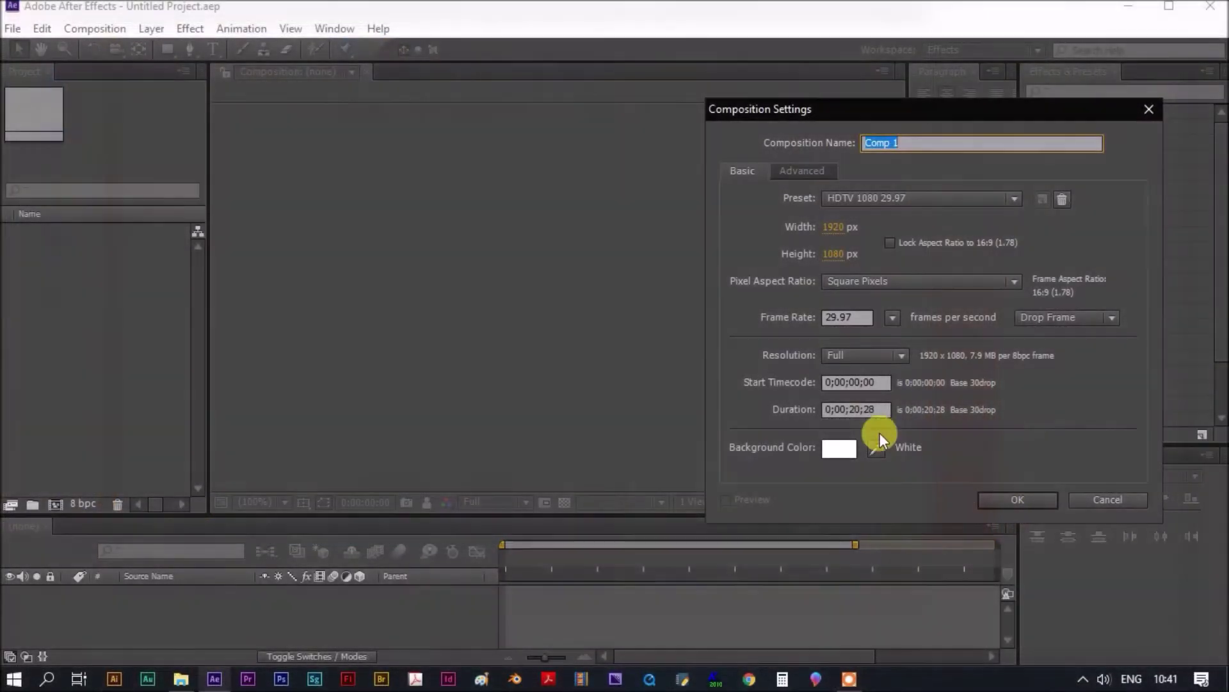
Step: In After Effects, create the 1920 × 1080 px composition Comp 1 at 29.97 fps with duration 0;00;20;28 and a white background
left_click(858, 410)
double_click(856, 409)
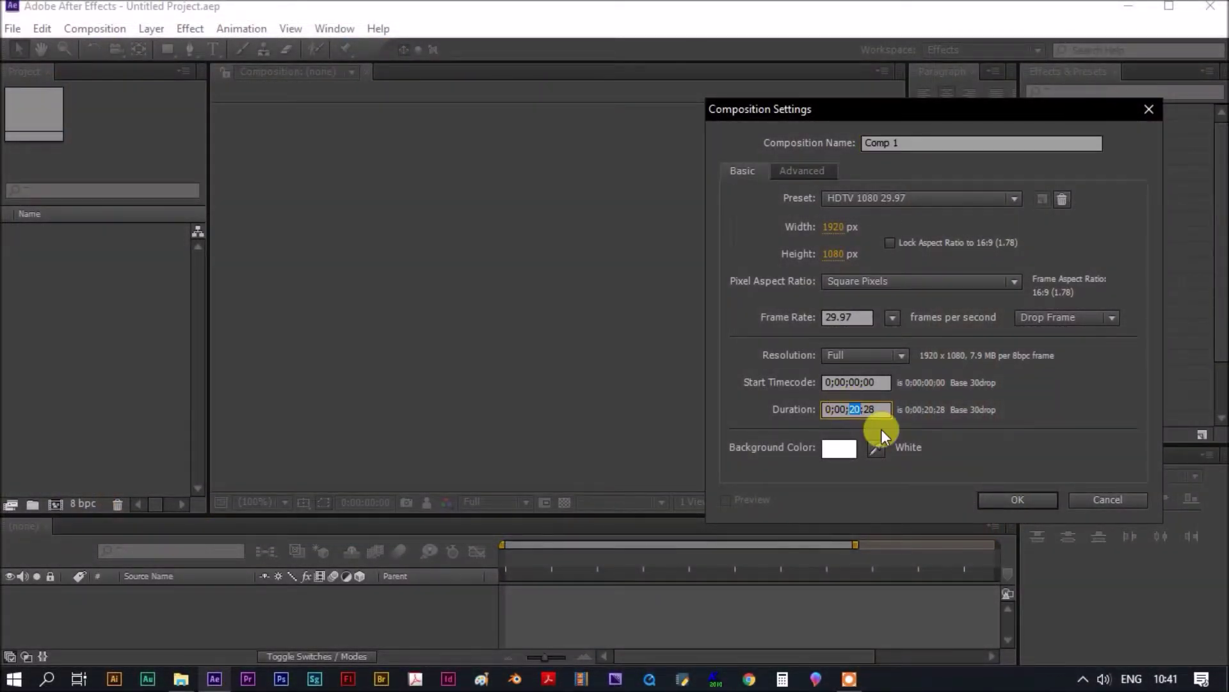
left_click(1032, 503)
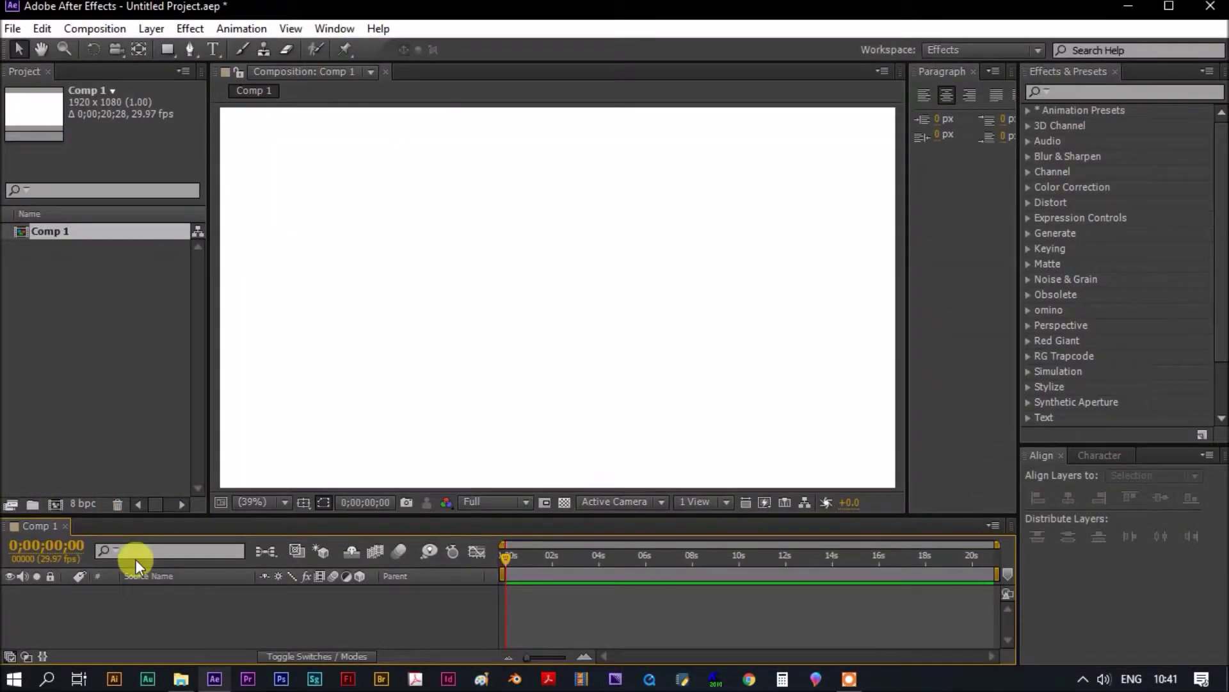
Step: Import ART-79.ai as a Composition with Document Size footage and open it as a layer nested in Comp 1
left_click(182, 678)
left_click_drag(594, 577, 66, 416)
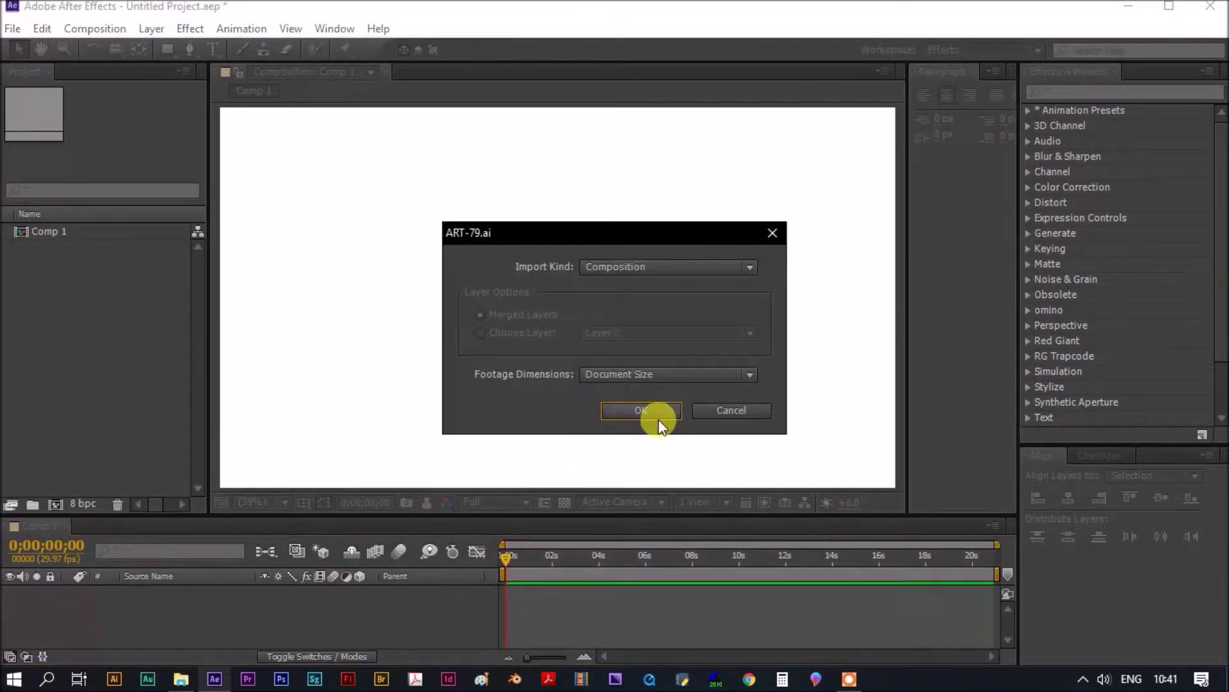
left_click(658, 420)
left_click_drag(42, 272, 123, 612)
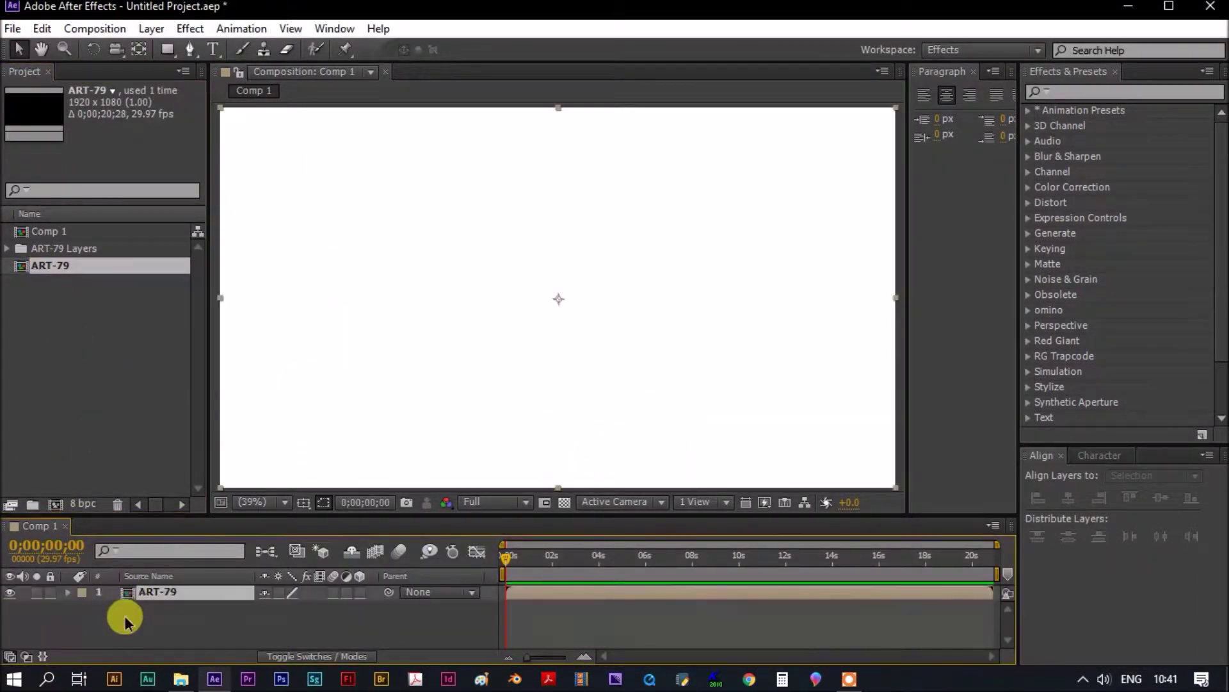
double_click(139, 596)
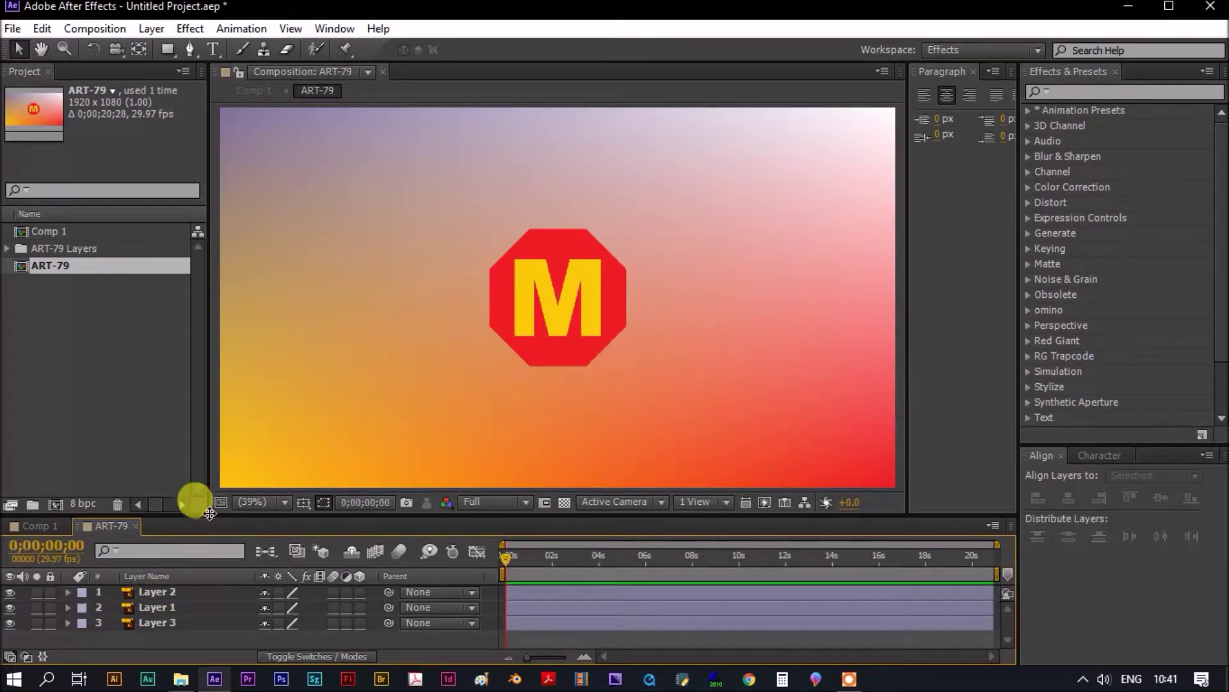
Step: Switch the visibility of Layer 3 and Layer 1 off and on to check which artwork each contains
left_click(96, 591)
left_click(10, 623)
left_click(9, 623)
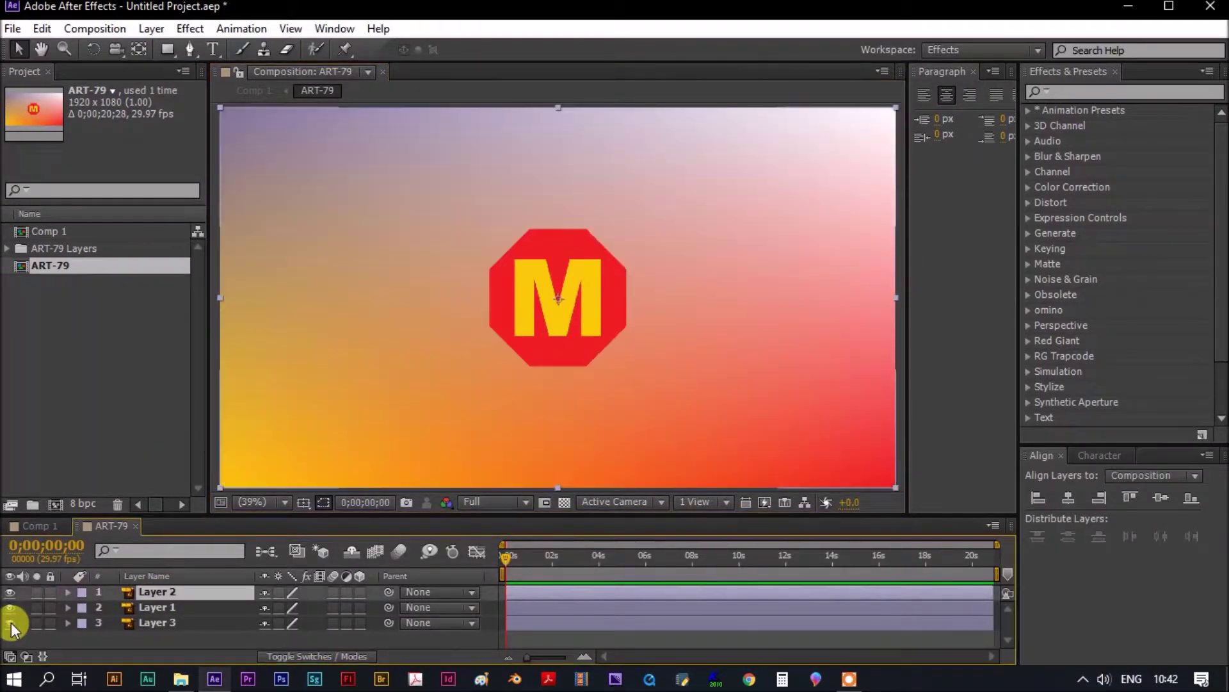
left_click(10, 607)
left_click(10, 607)
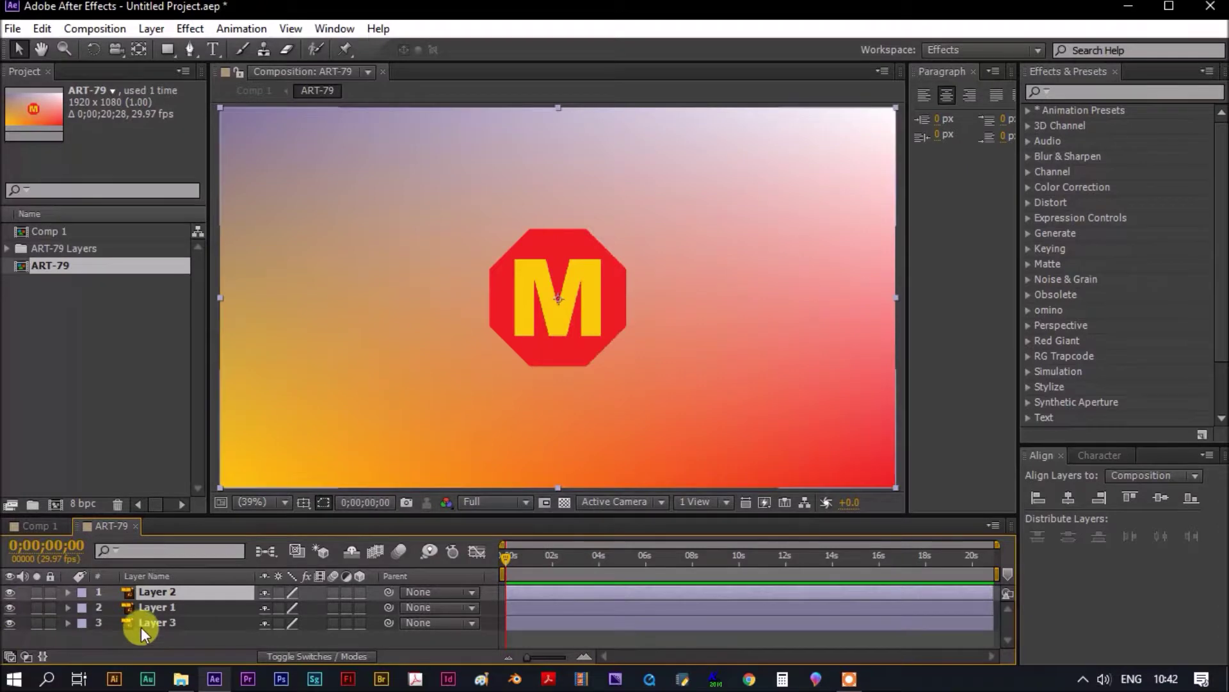
Step: Set the ART-79 composition's background colour to white, hiding Layer 3 only while making the change
left_click(137, 623)
left_click(9, 623)
right_click(587, 639)
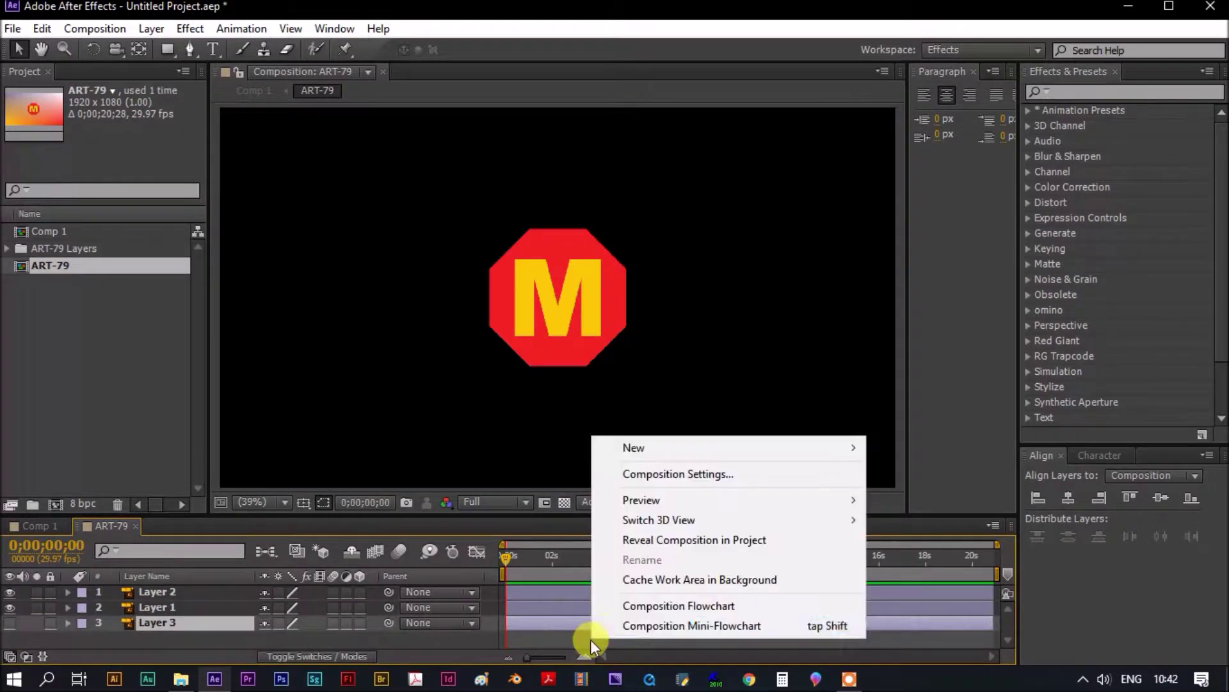
left_click(702, 486)
left_click(820, 470)
left_click_drag(645, 373, 640, 337)
key("Return")
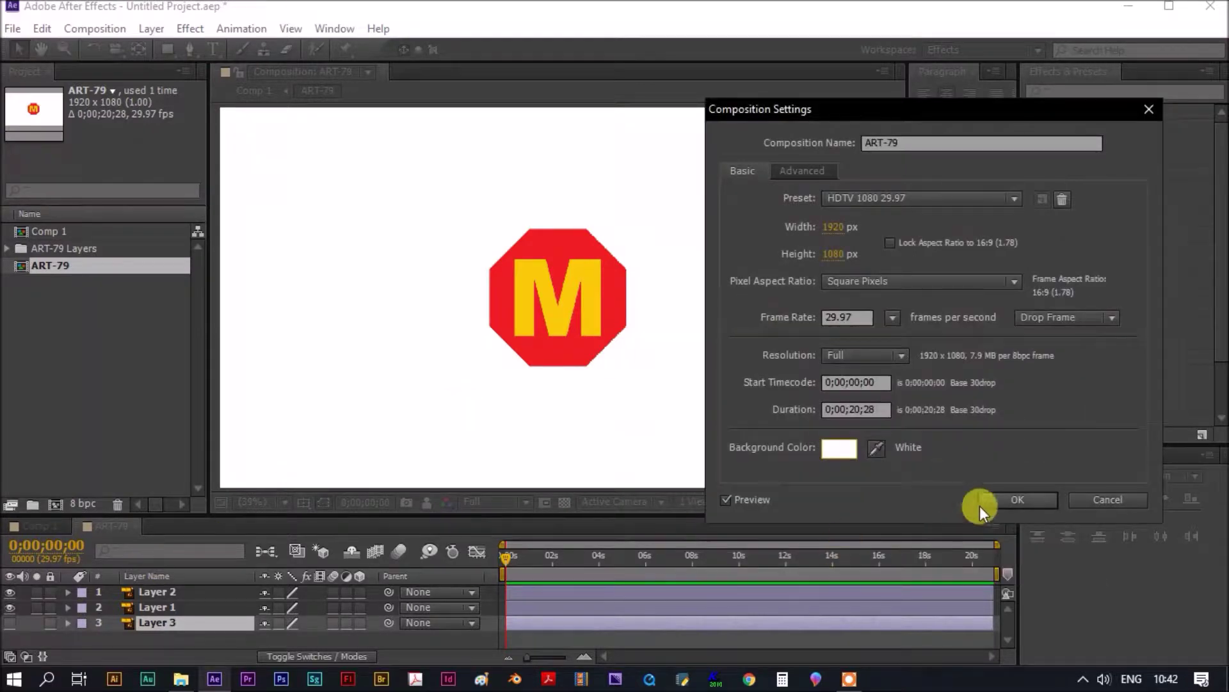
left_click(986, 505)
left_click(9, 622)
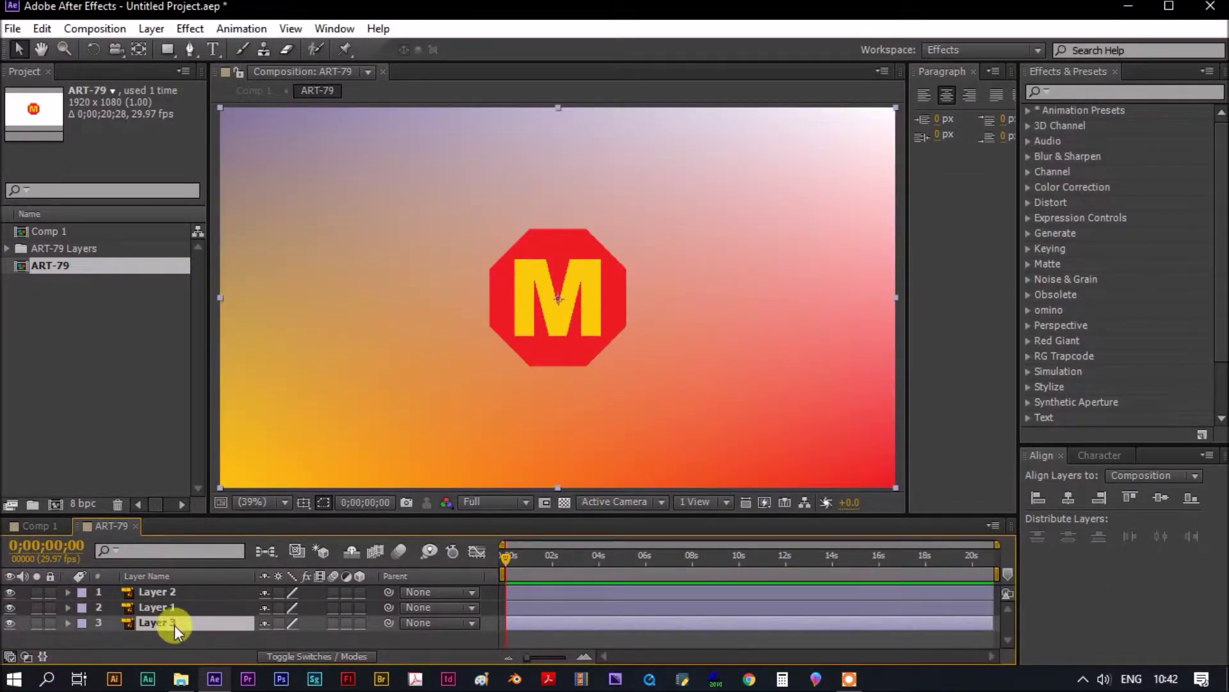
Step: Keyframe Layer 3's Opacity from 0% at 0;00;00;00 to 100% at 0;00;00;09
key("t")
left_click_drag(242, 636, 116, 640)
left_click(114, 637)
left_click(513, 559)
left_click_drag(513, 558, 516, 557)
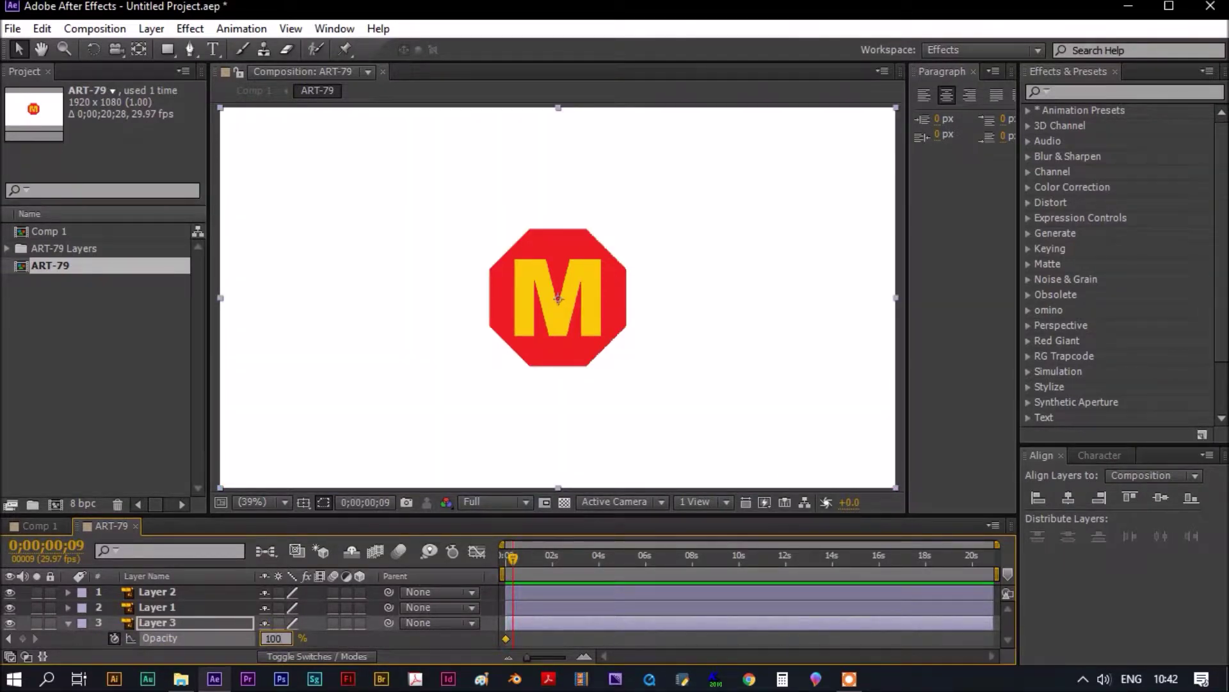
type("100")
key("Return")
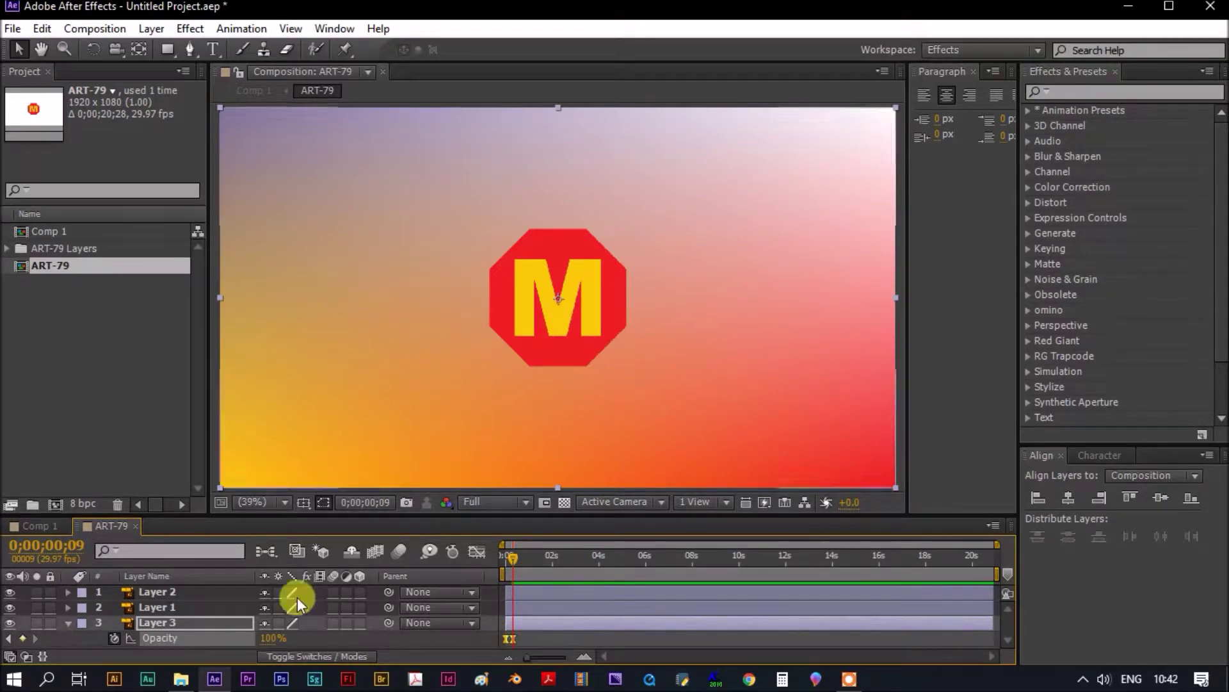
left_click(10, 623)
left_click(11, 623)
left_click(66, 625)
Step: Add a Scale keyframe to Layer 1 at 0;00;00;09 and set it to 2000%
left_click(147, 607)
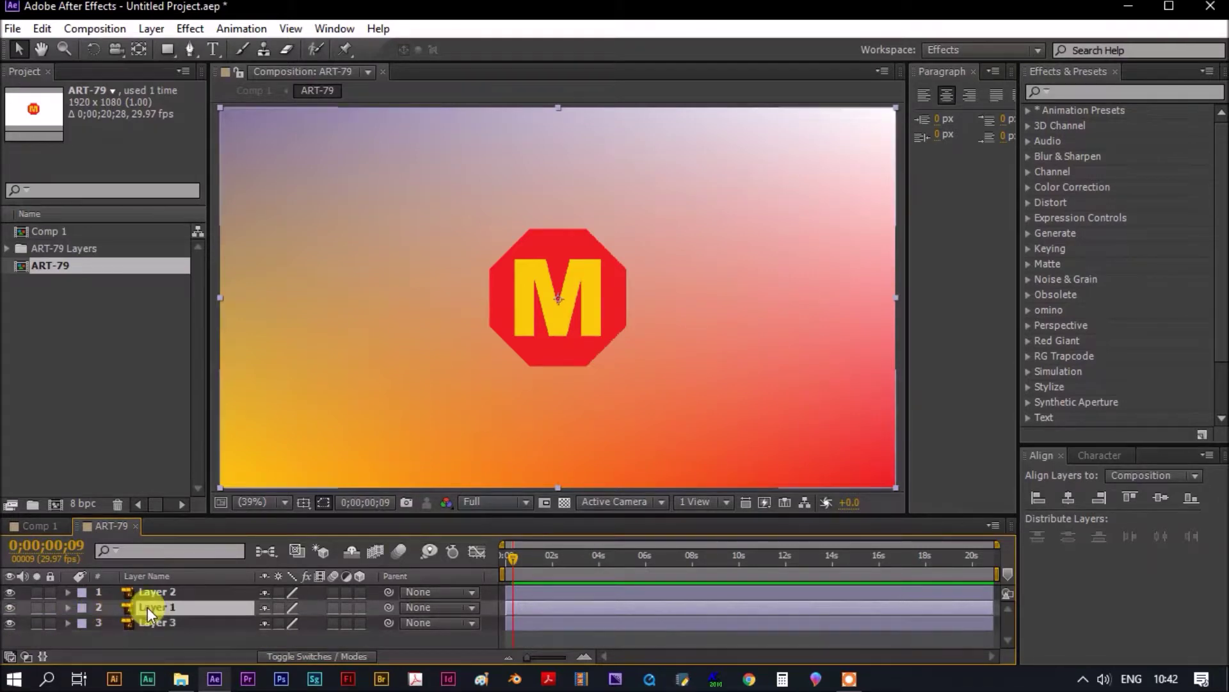
left_click(10, 609)
left_click(10, 609)
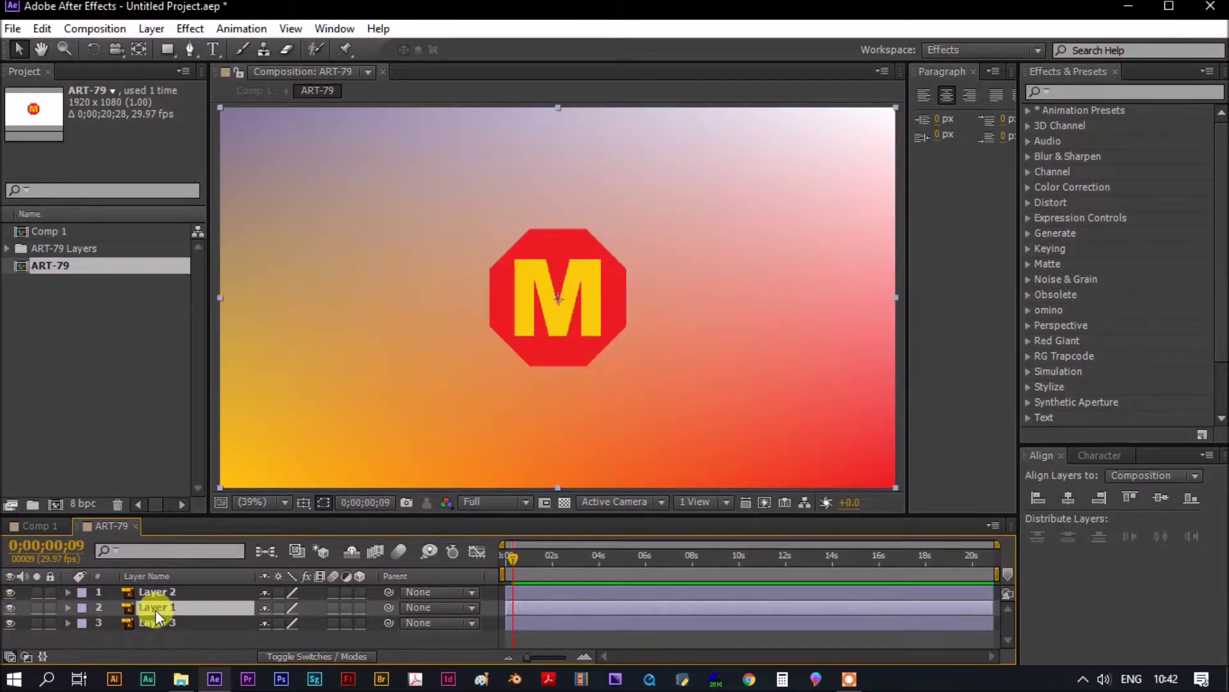
key("s")
left_click(114, 622)
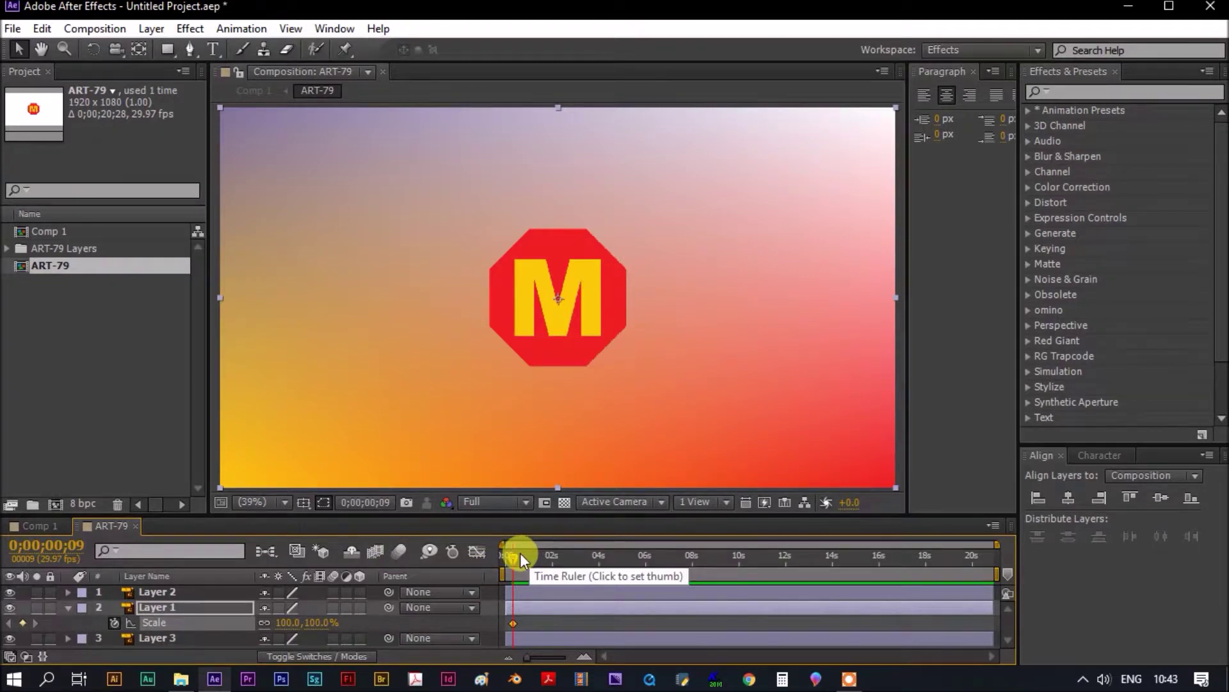
left_click(318, 622)
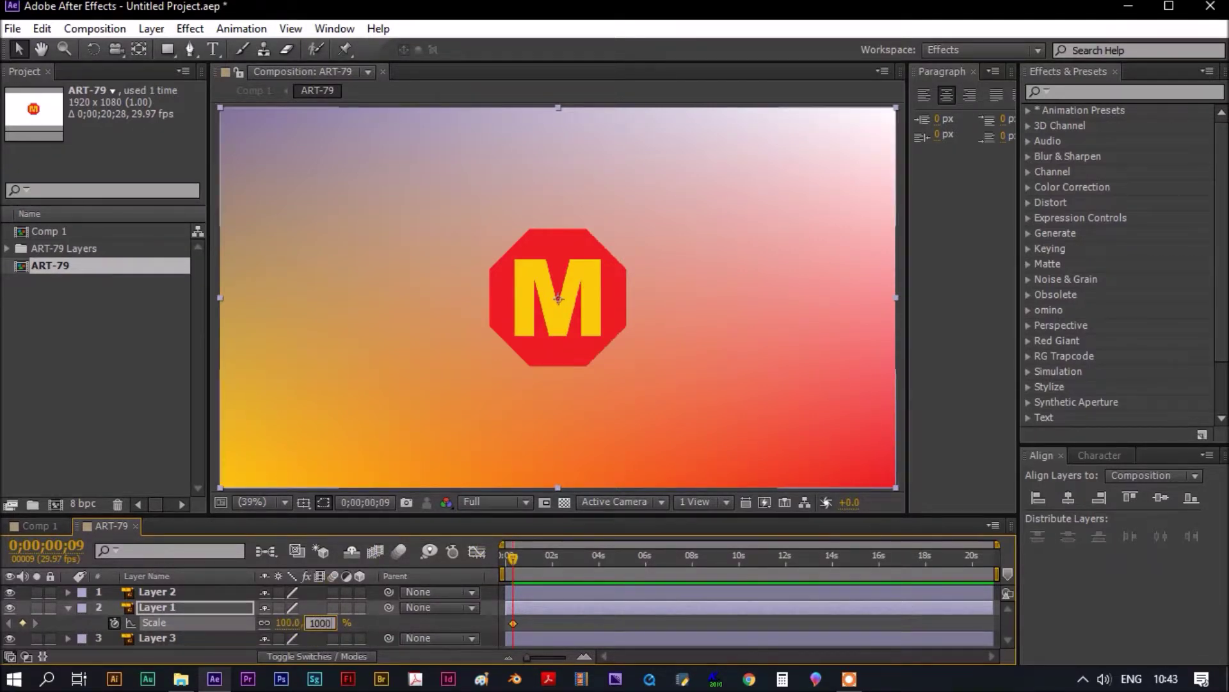
type("1000")
left_click(325, 632)
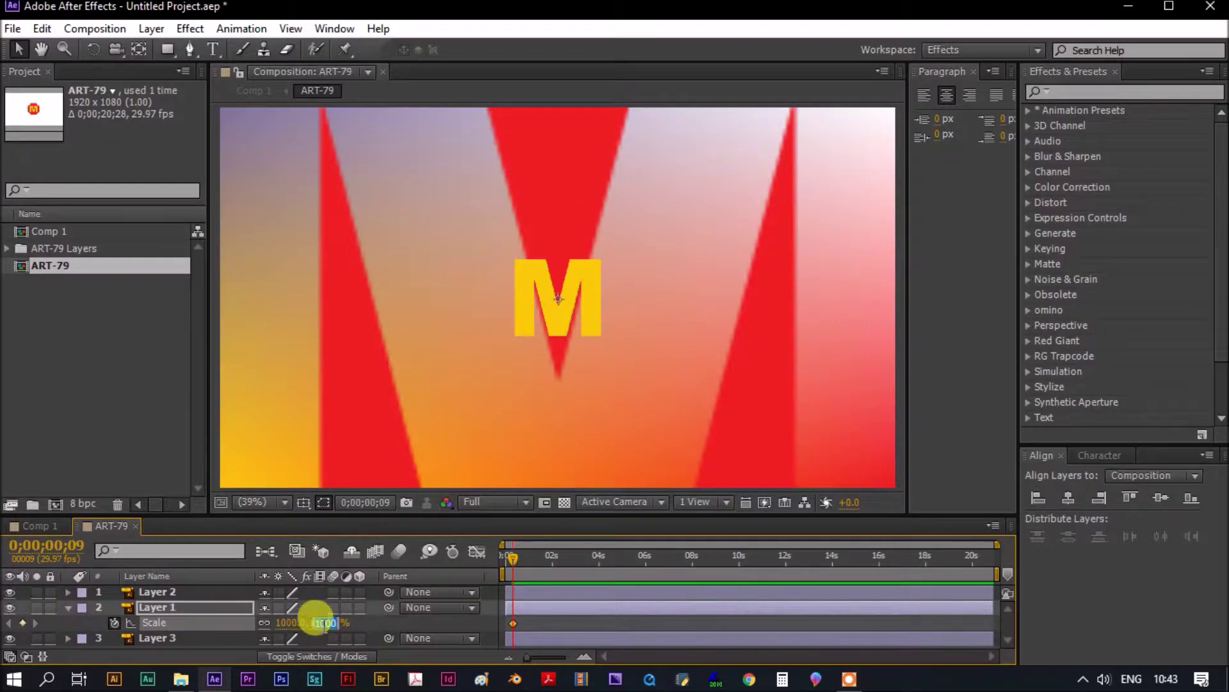
type("2000")
left_click(325, 640)
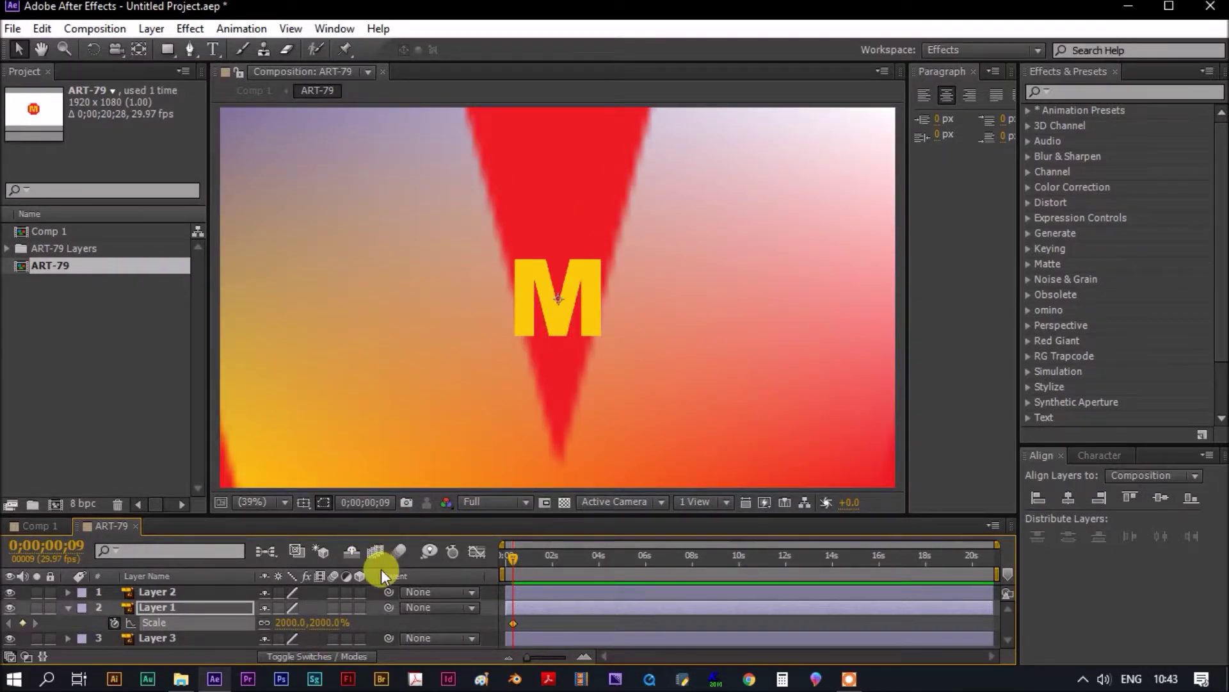
Step: Set Layer 1's Scale to 100% at 0;00;00;15 and apply easing to its Scale keyframes
left_click_drag(517, 562, 517, 555)
left_click(323, 622)
type("1")
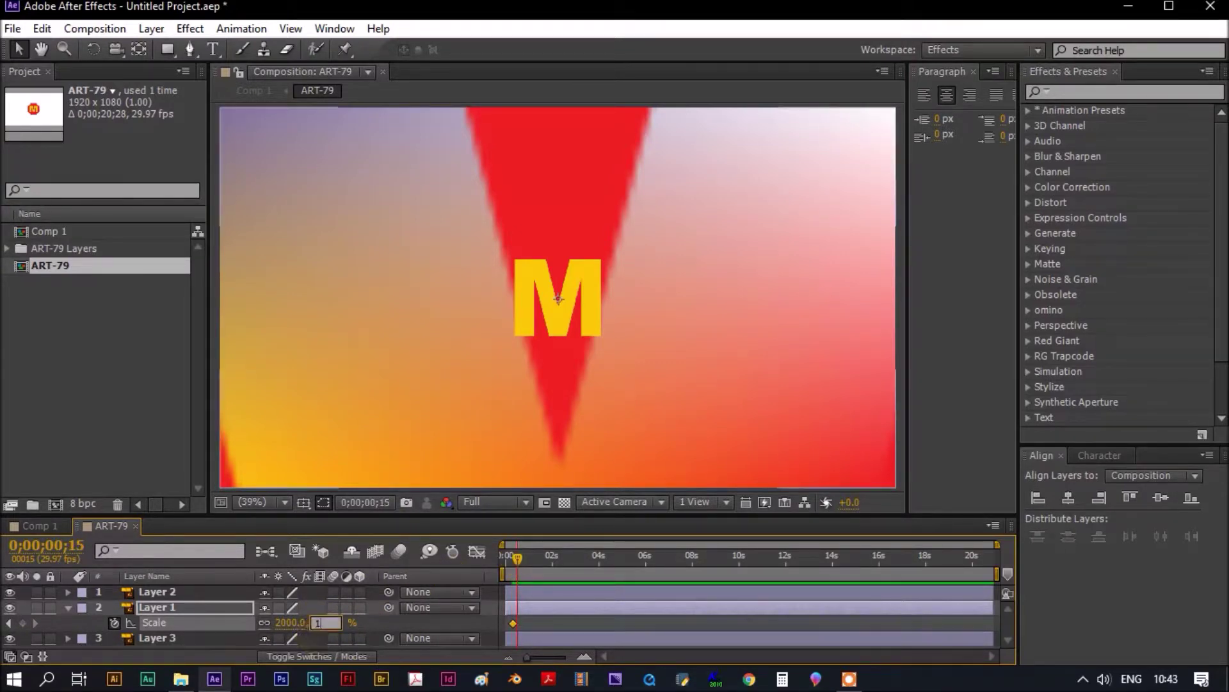
type("00")
key("Return")
left_click(513, 623)
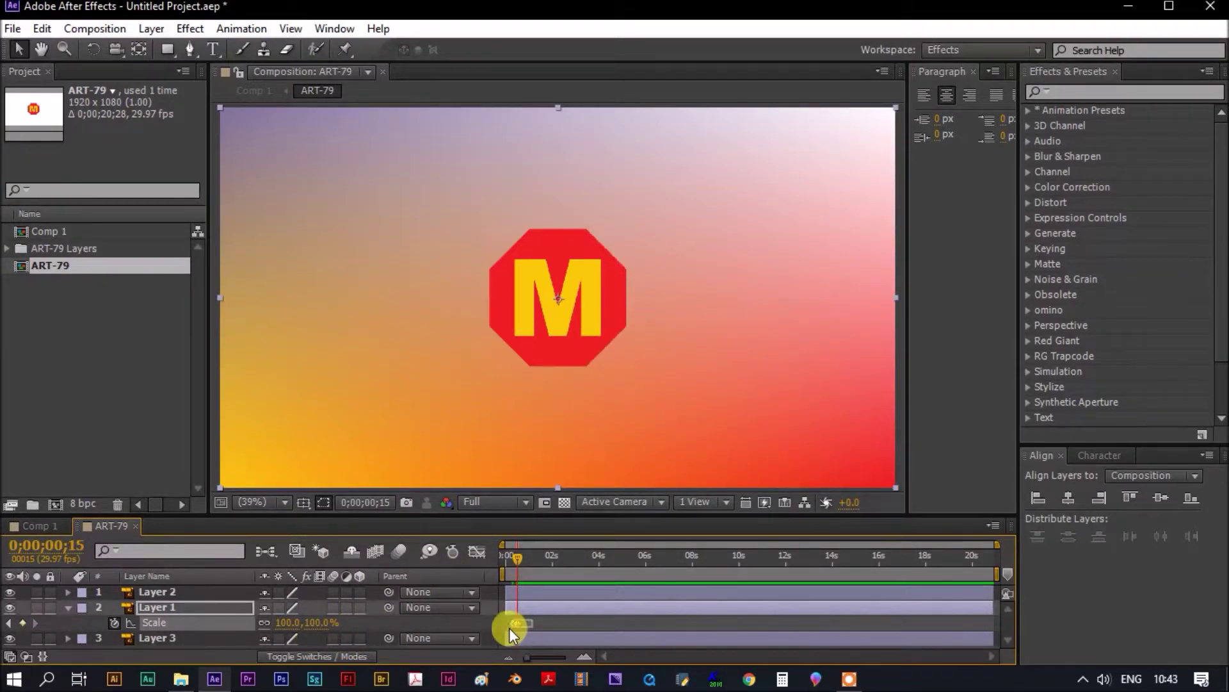
right_click(512, 623)
mouse_move(640, 609)
left_click(799, 511)
left_click(68, 606)
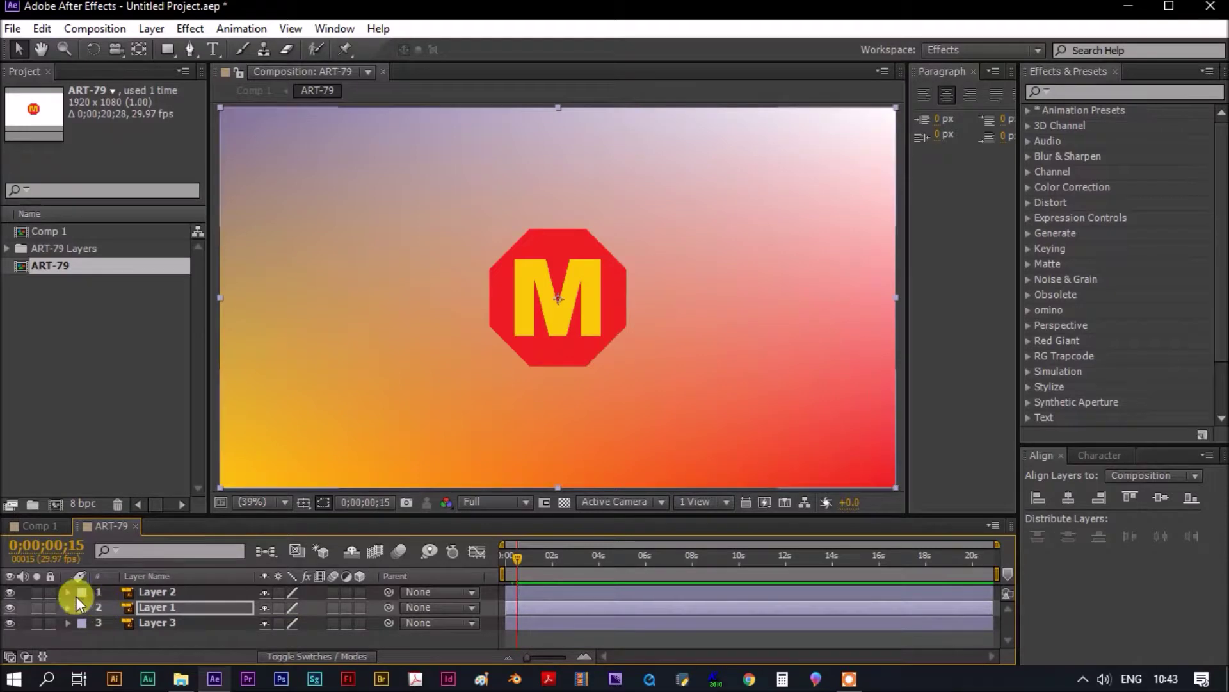
Step: Split Layer 2 at 0;00;00;15 and delete the part before the split
left_click(149, 590)
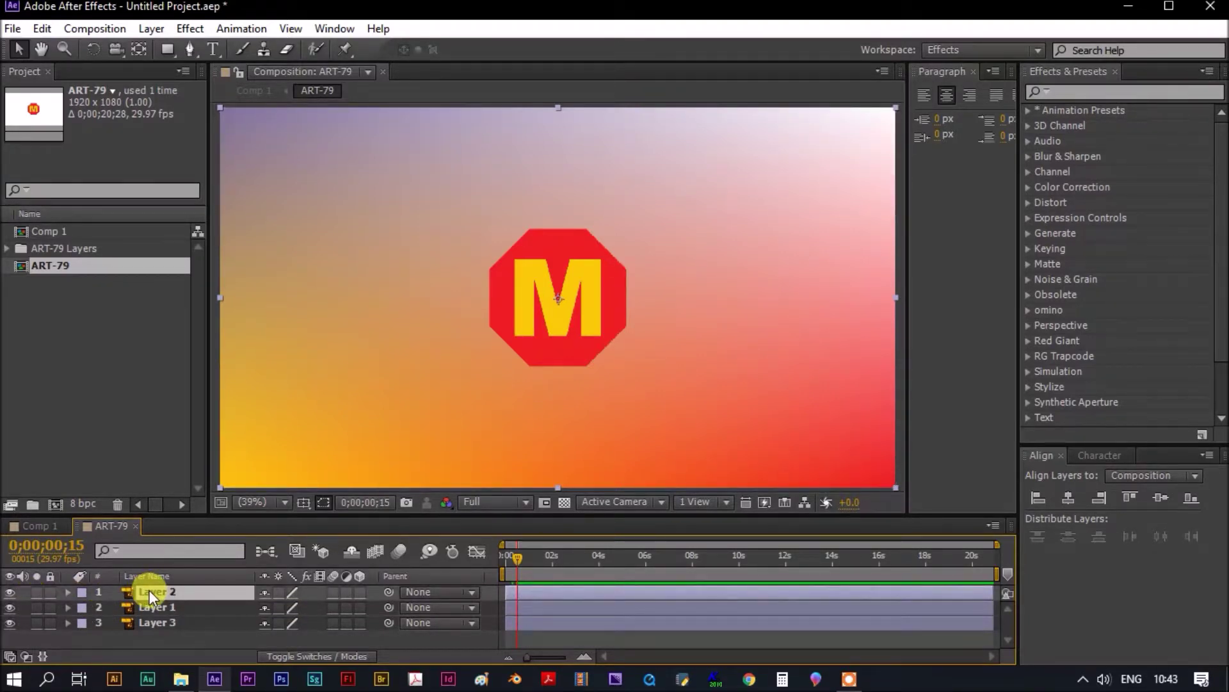
key("ctrl+shift+d")
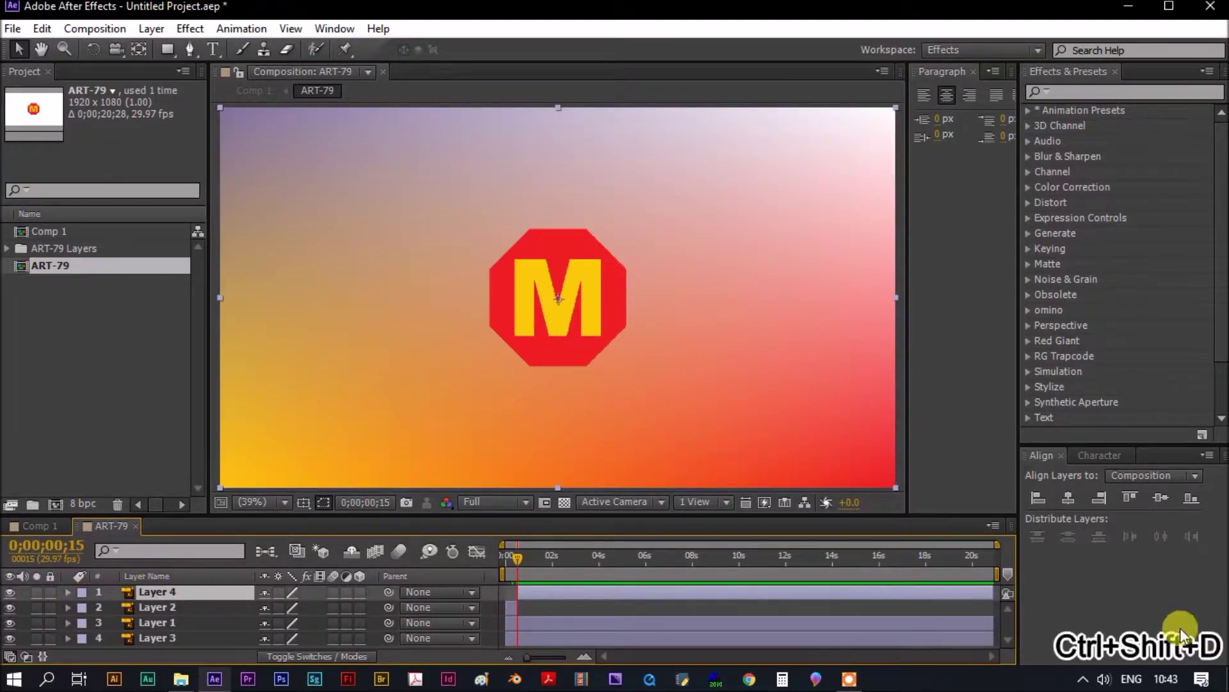
left_click(509, 605)
key("Delete")
left_click(528, 594)
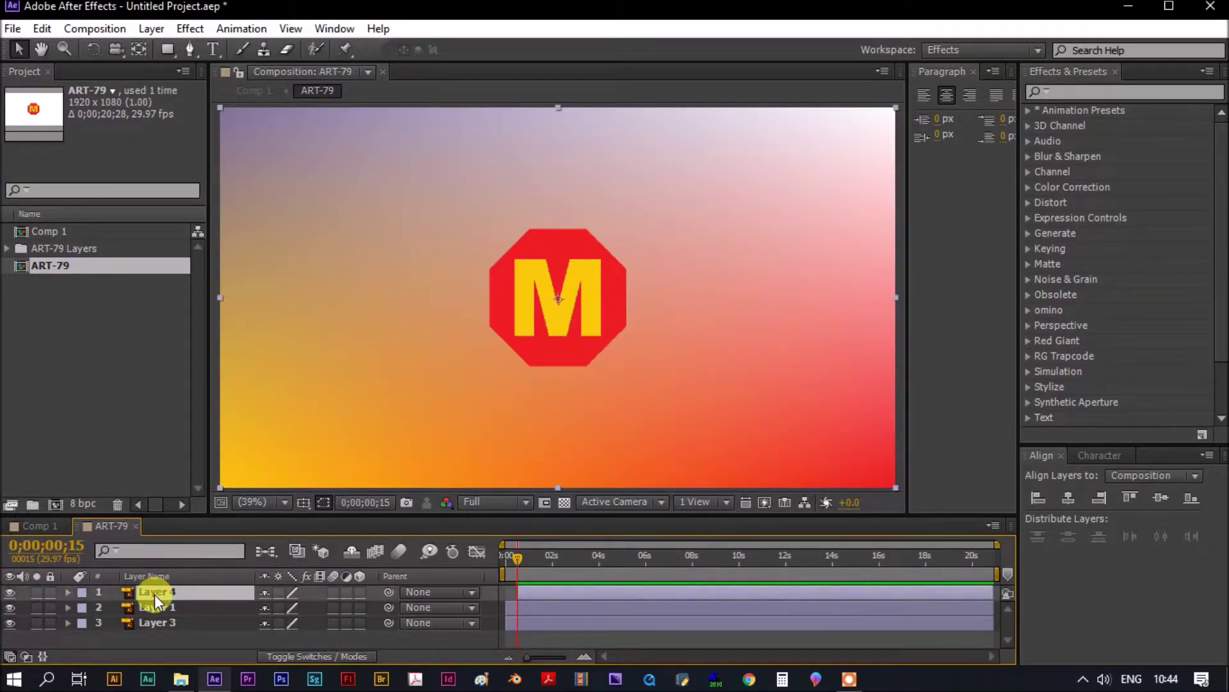
Step: Keyframe Layer 4's Scale from 0% at 0;00;00;15 to 100% at 0;00;00;22
key("s")
left_click(114, 607)
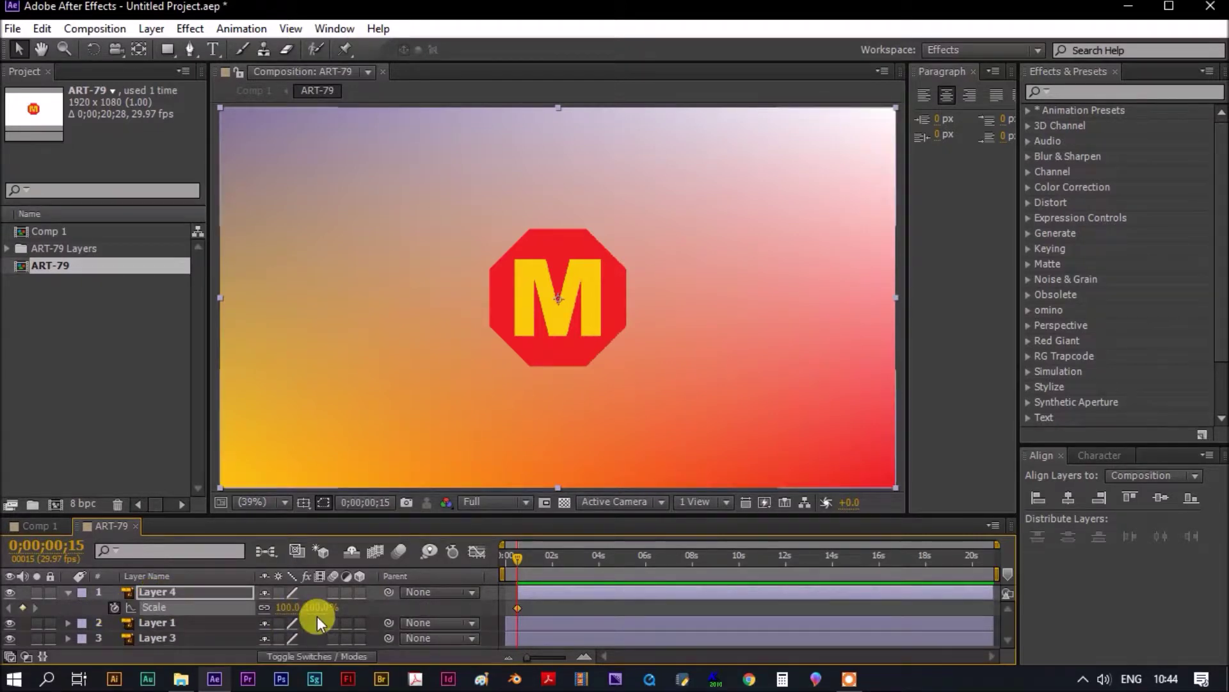
left_click(315, 607)
type("0")
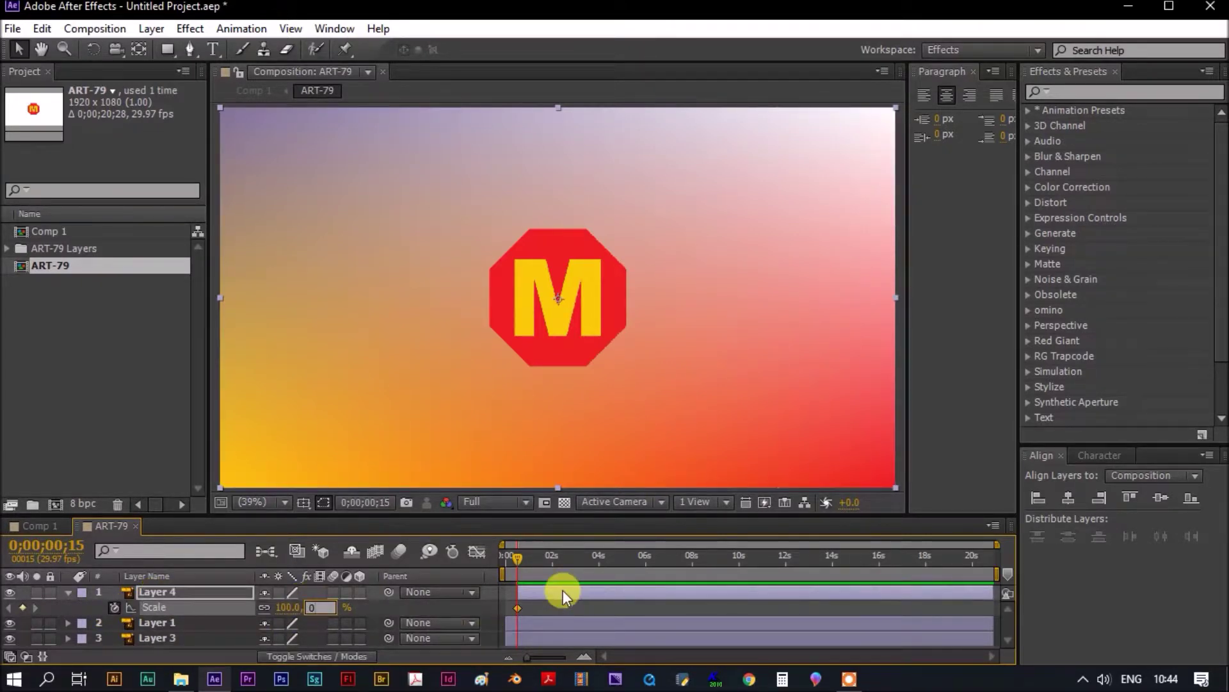
key("Return")
left_click_drag(512, 559, 523, 558)
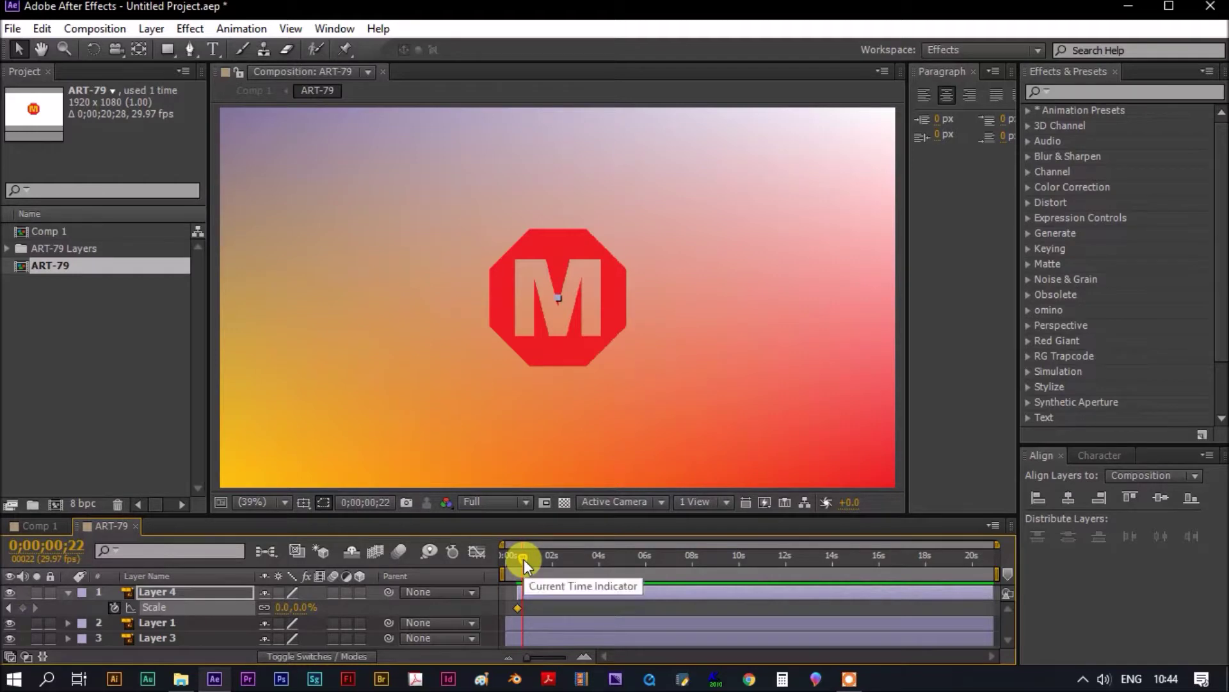
left_click(301, 607)
type("100")
key("Return")
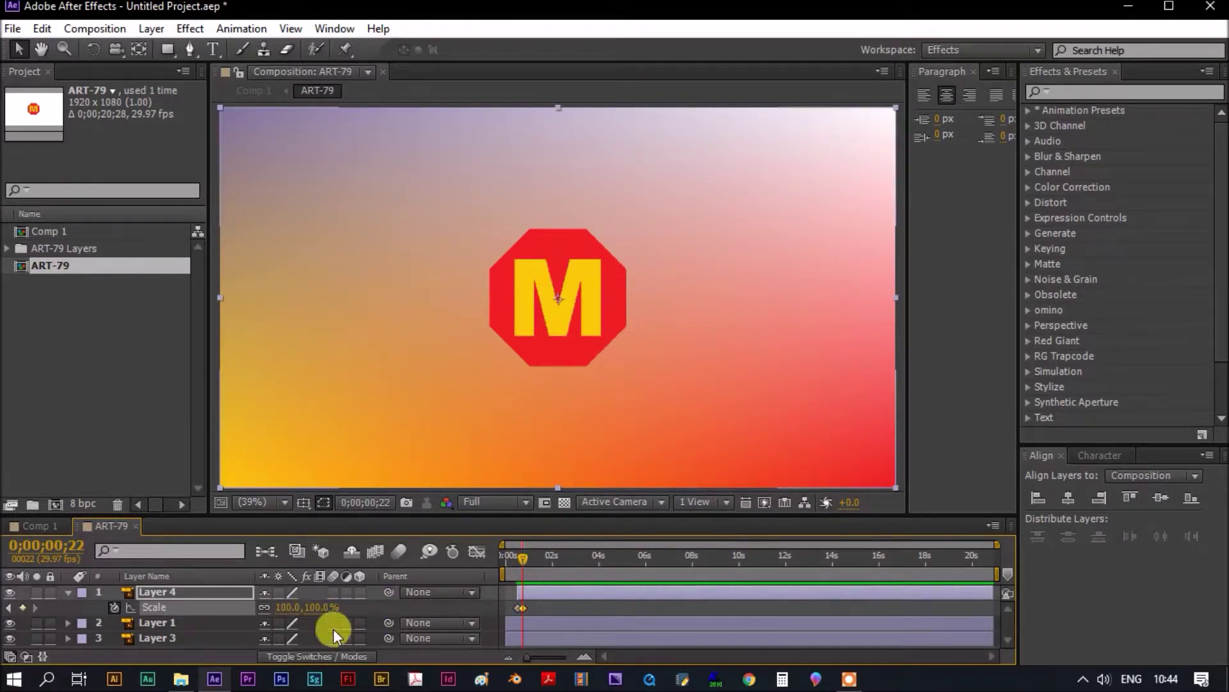
Step: Apply Easy Ease to Layer 4's Scale keyframes
left_click(521, 609)
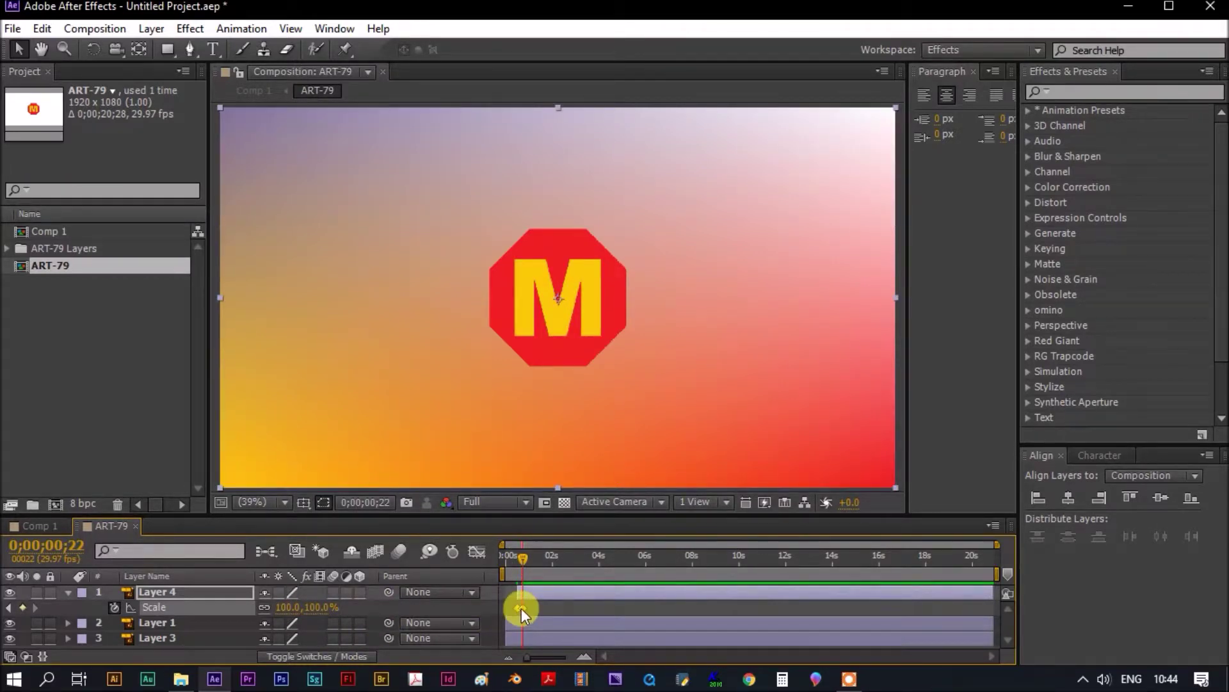
right_click(520, 609)
mouse_move(615, 594)
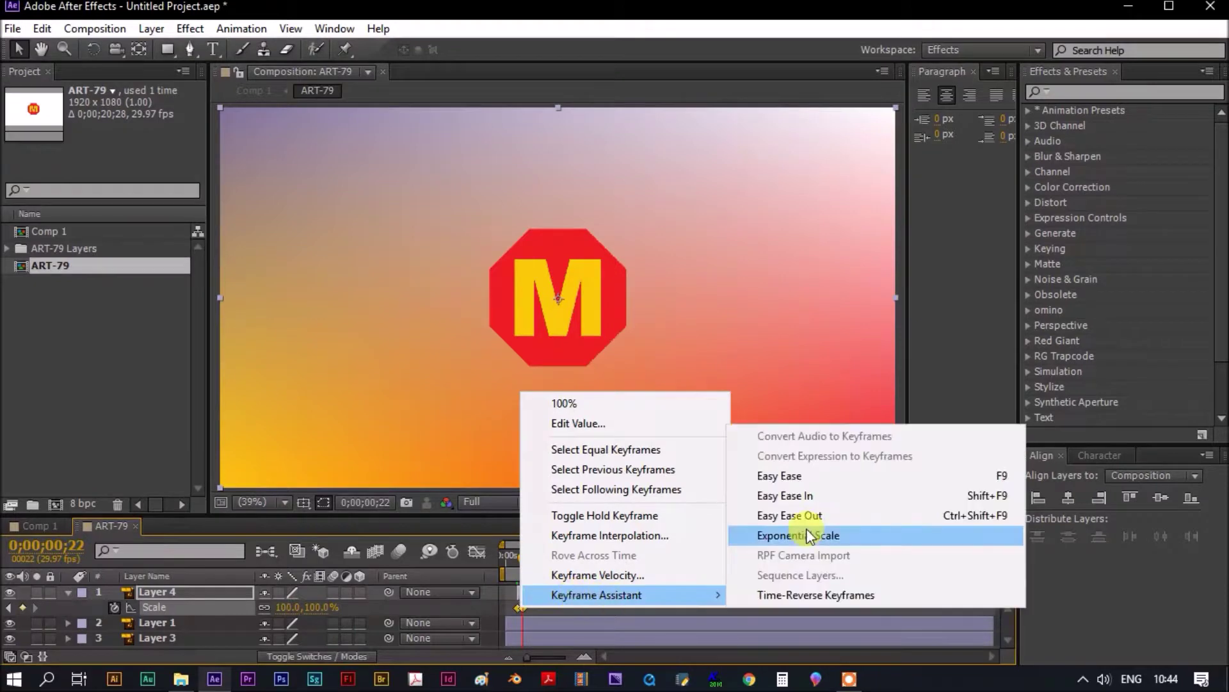
left_click(802, 479)
Step: Return to the first frame of Comp 1 and view the composition at Fit up to 100%
left_click(136, 527)
key("Home")
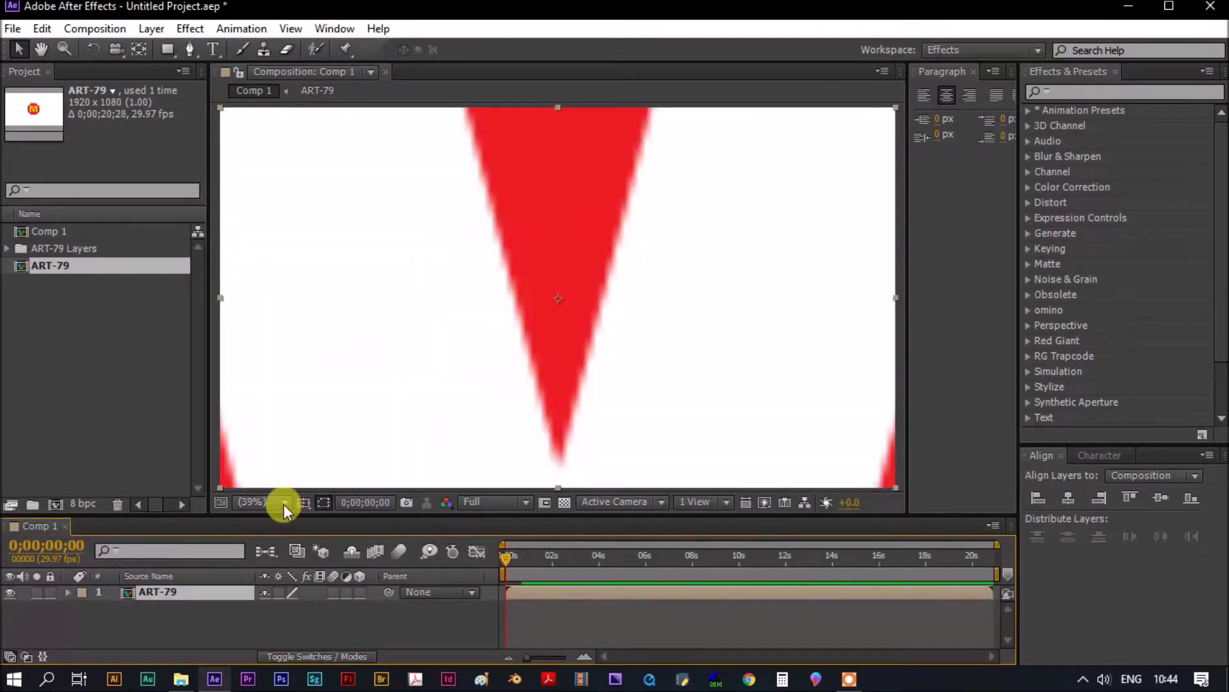
left_click(283, 503)
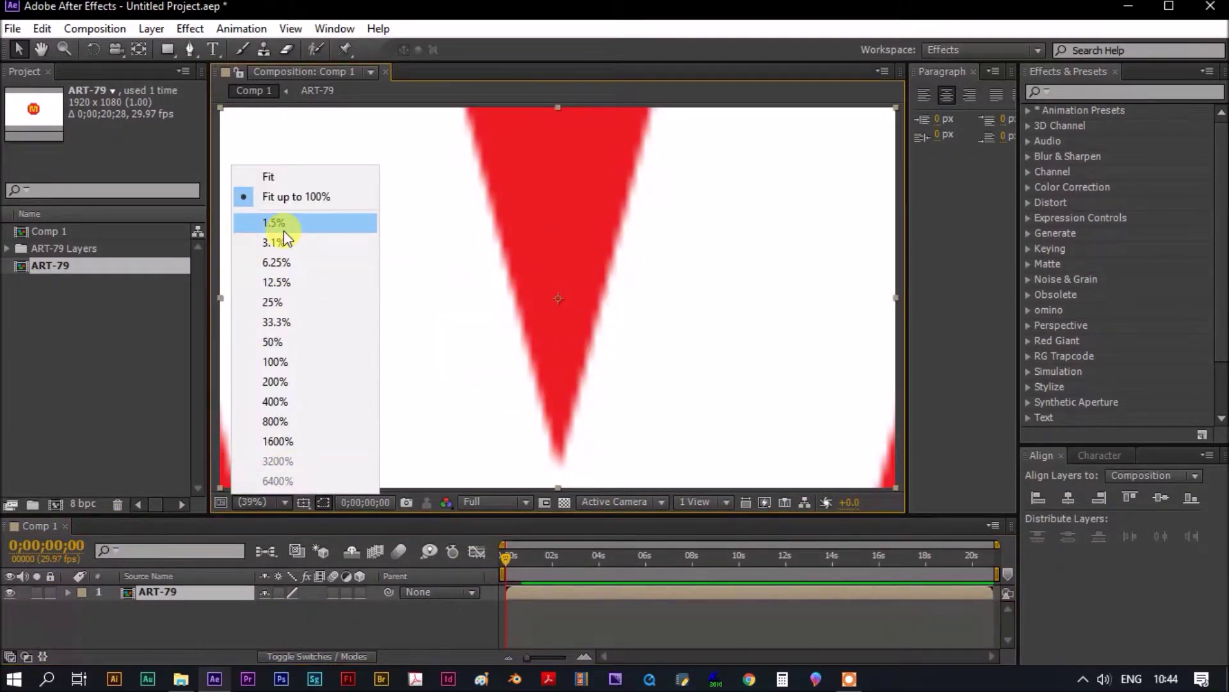
left_click(278, 197)
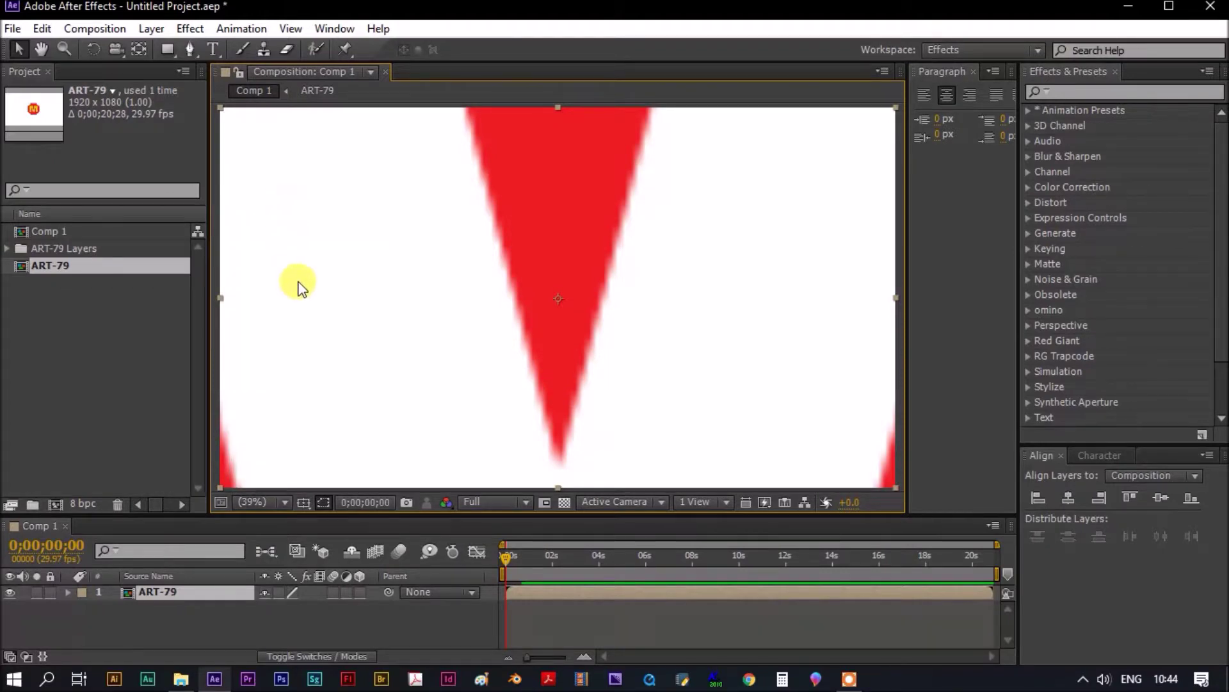
Step: Reopen the ART-79 composition and shift Layer 1 in time so it starts at 0;00;00;10
double_click(151, 590)
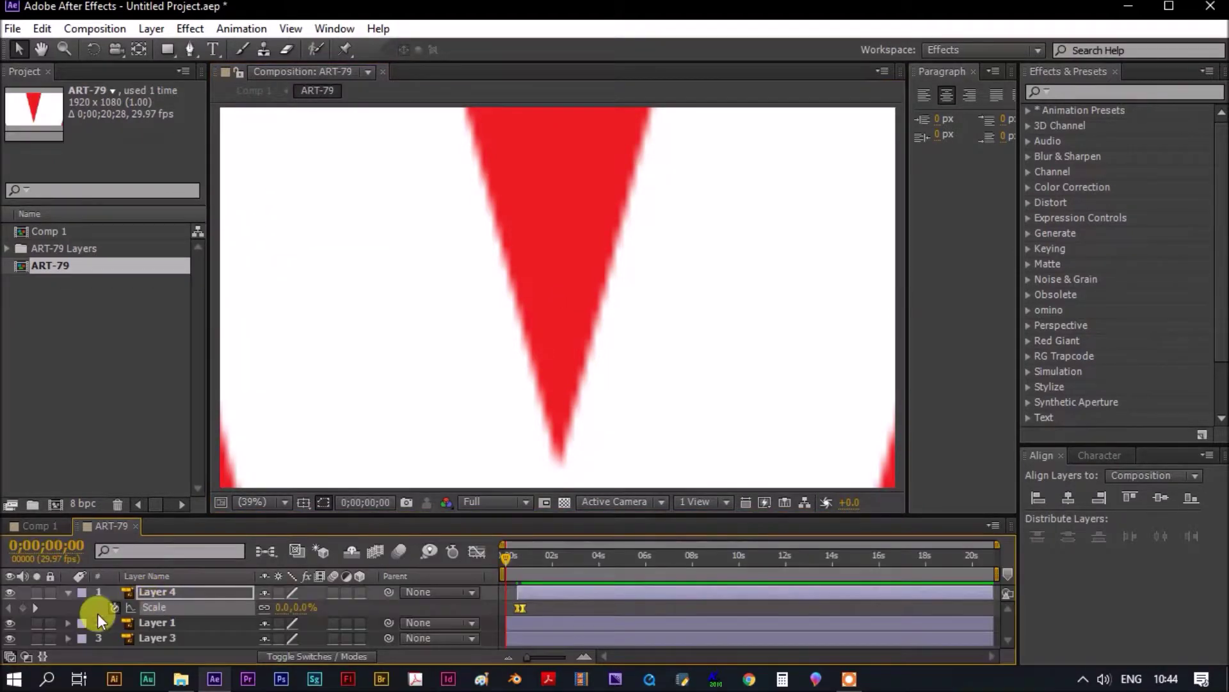
left_click_drag(508, 561, 513, 561)
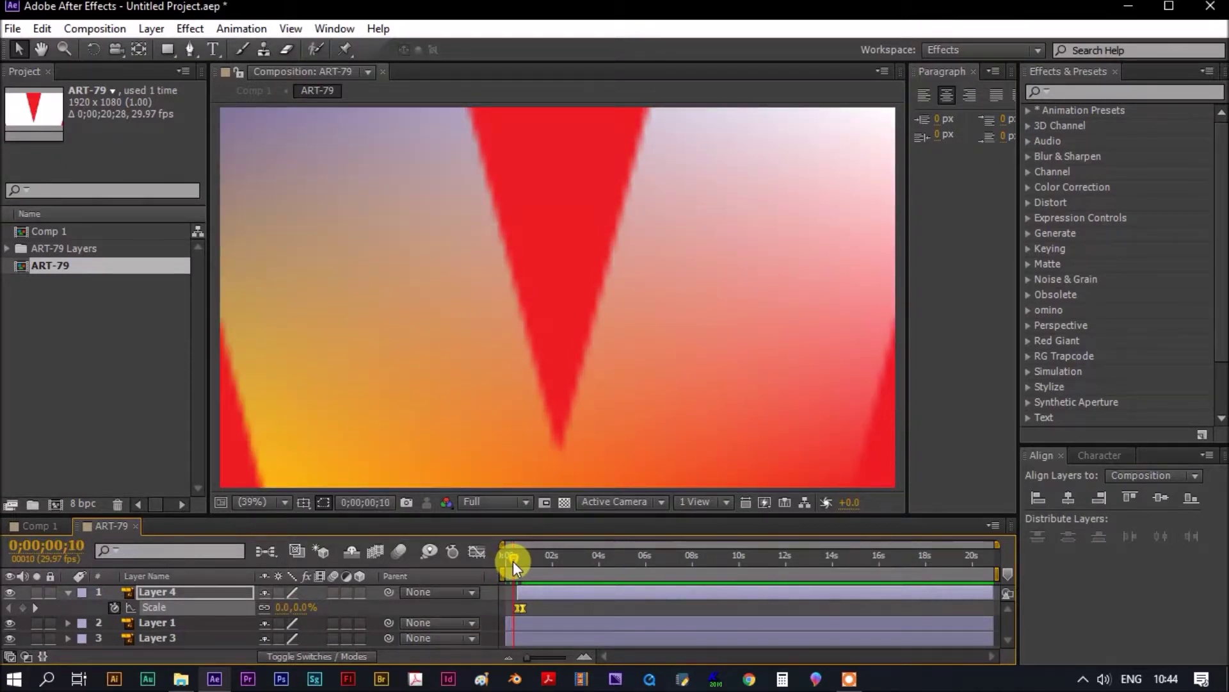
left_click(532, 621)
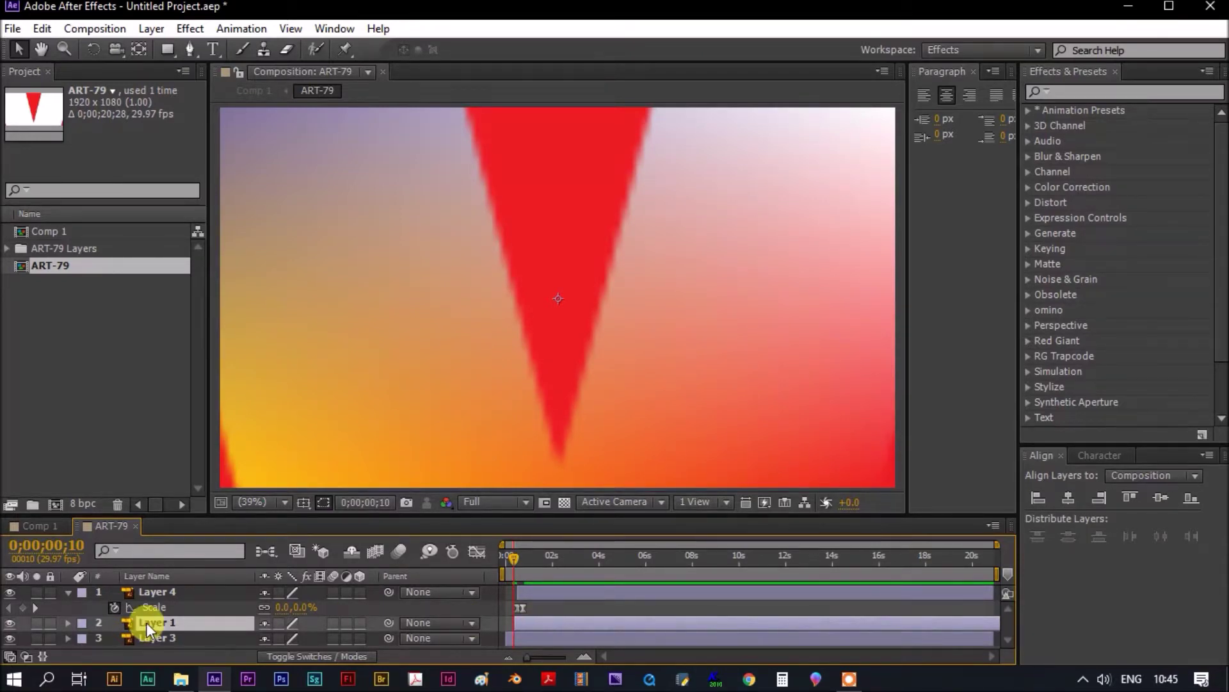
Step: Keyframe Layer 1's Opacity from 0% at 0;00;00;10 to 100% at 0;00;00;15 and apply Easy Ease to the keyframes
key("t")
left_click(114, 638)
left_click_drag(268, 639, 165, 639)
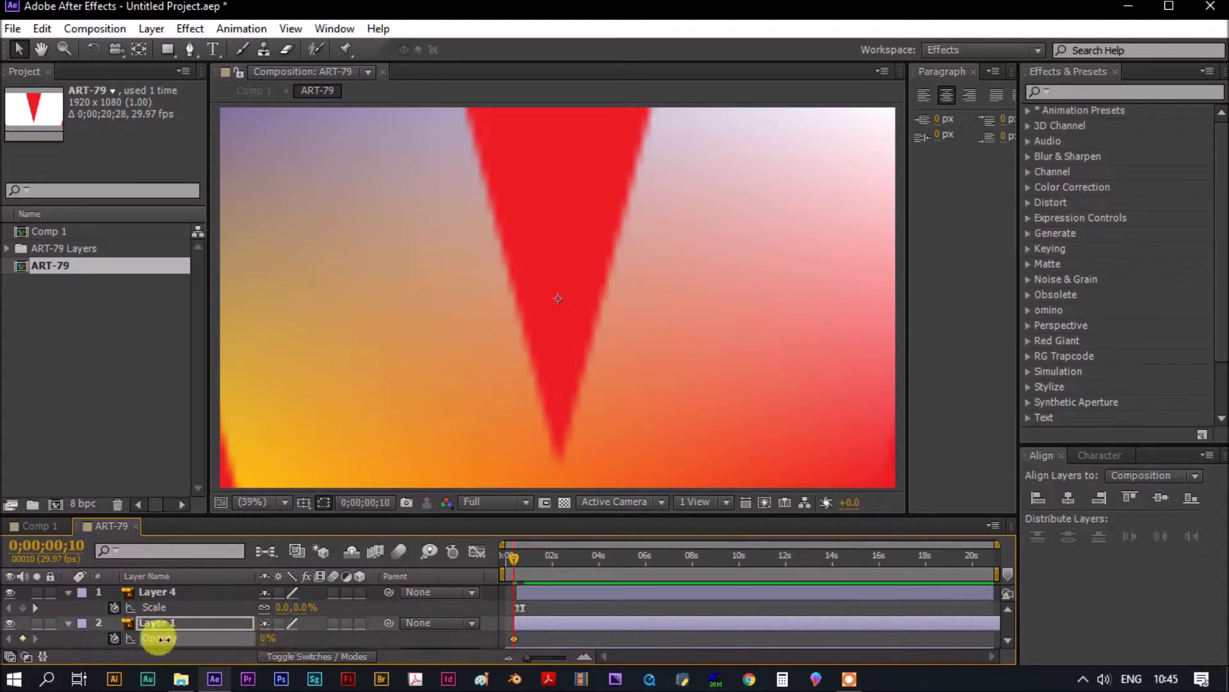
left_click(517, 561)
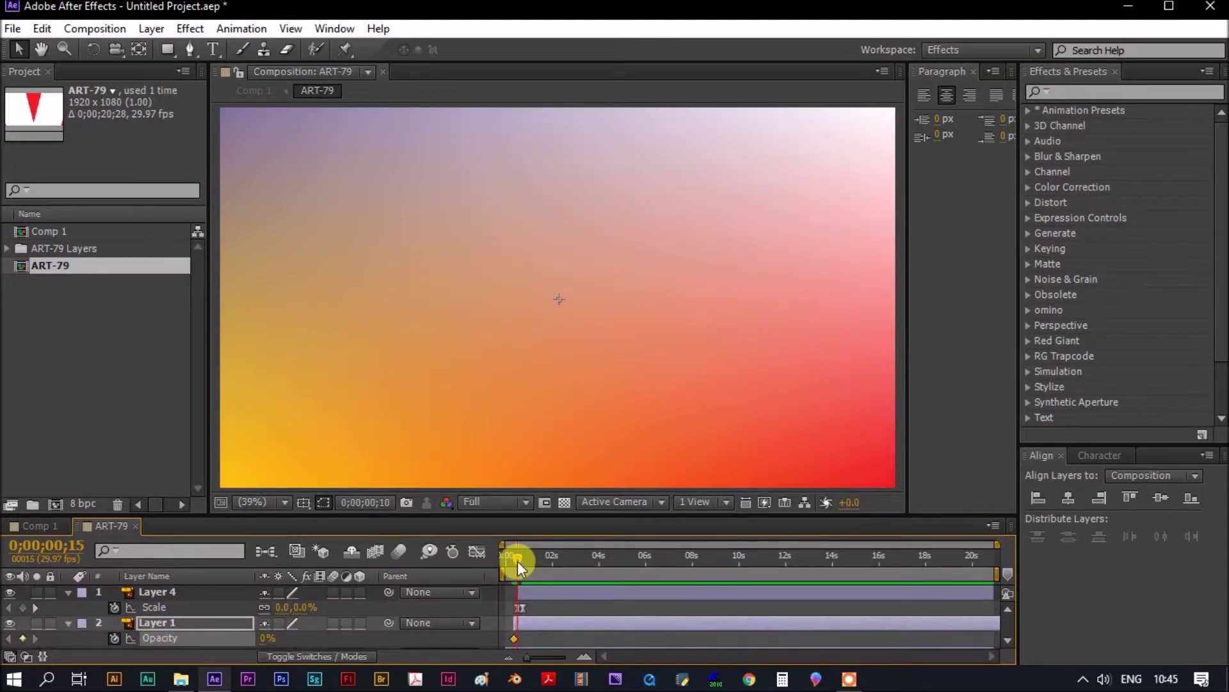
left_click_drag(268, 638, 516, 641)
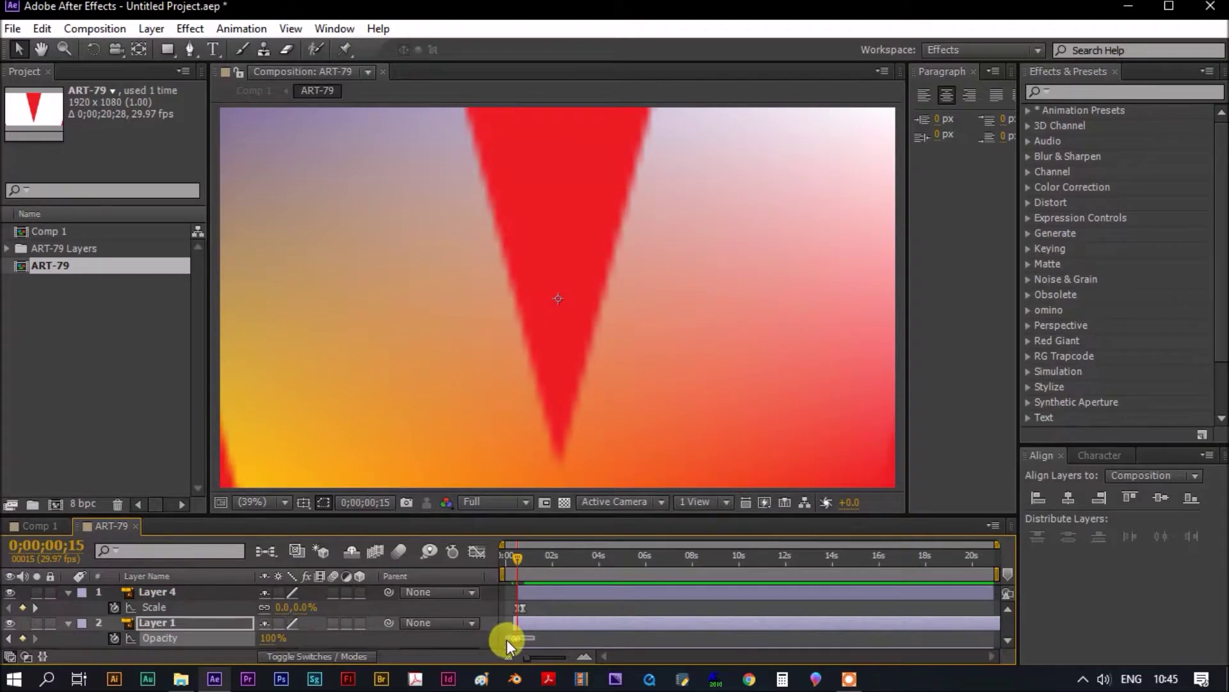
right_click(515, 638)
mouse_move(596, 625)
left_click(808, 506)
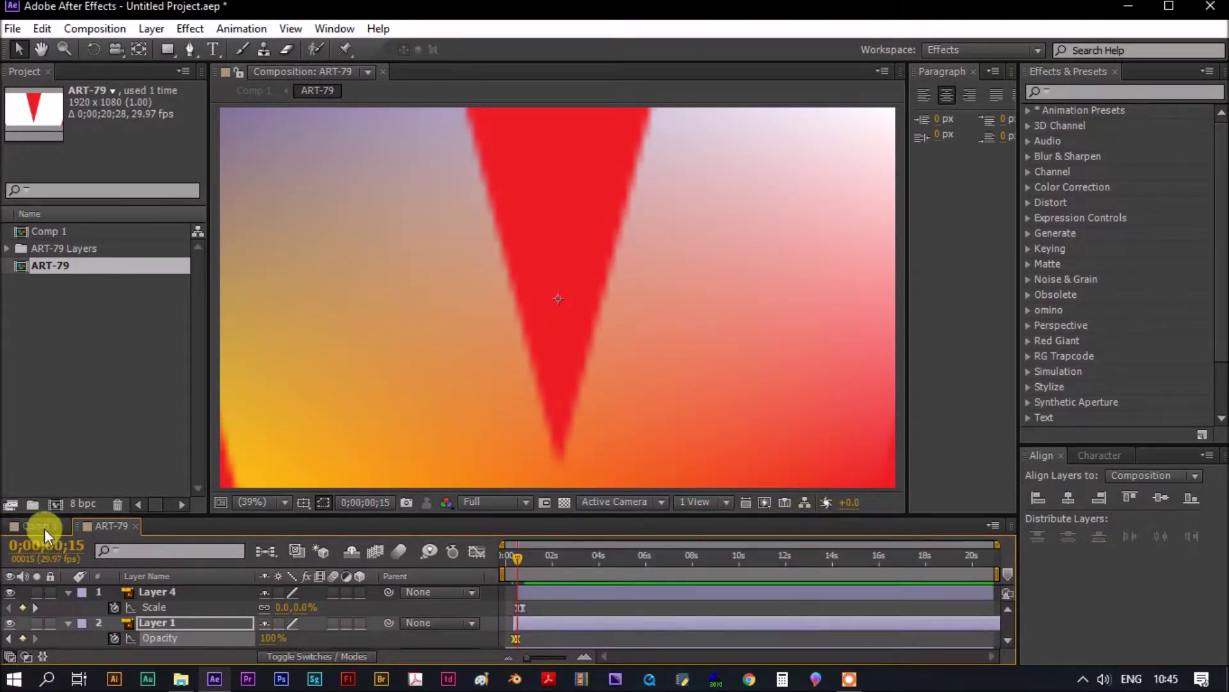
Step: Preview the logo animation in Comp 1 several times, lowering the preview resolution to Quarter
left_click(48, 530)
left_click(566, 621)
key("space")
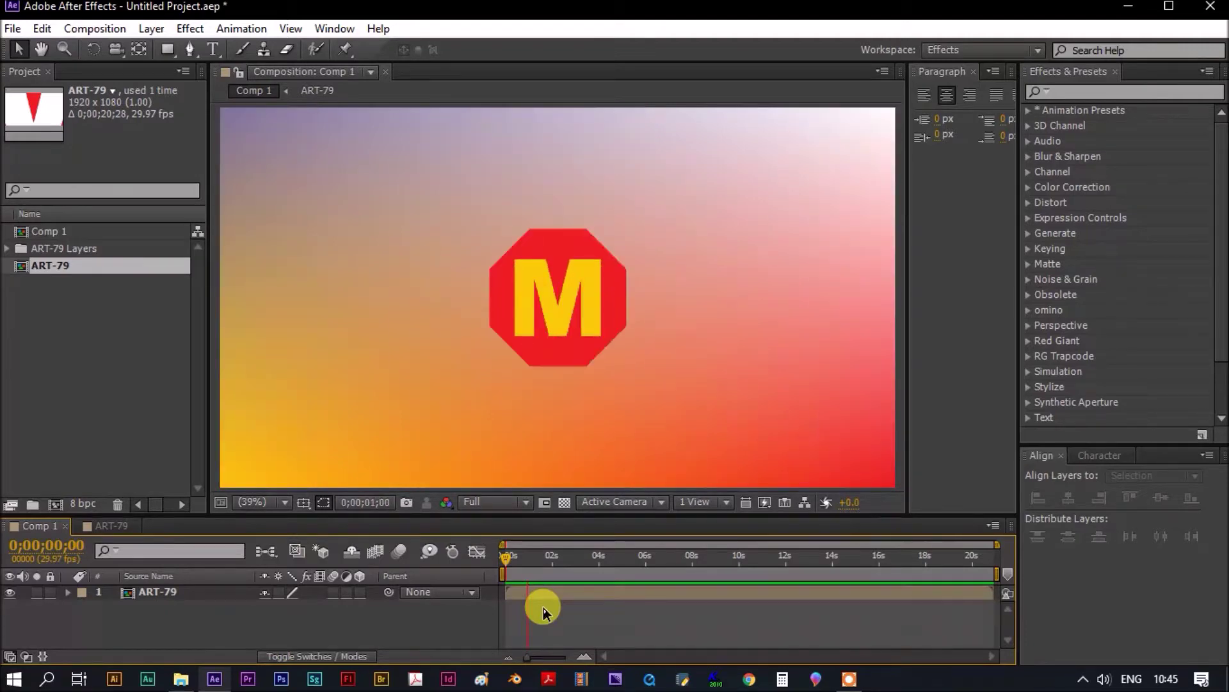
key("space")
left_click(512, 502)
left_click(505, 609)
key("space")
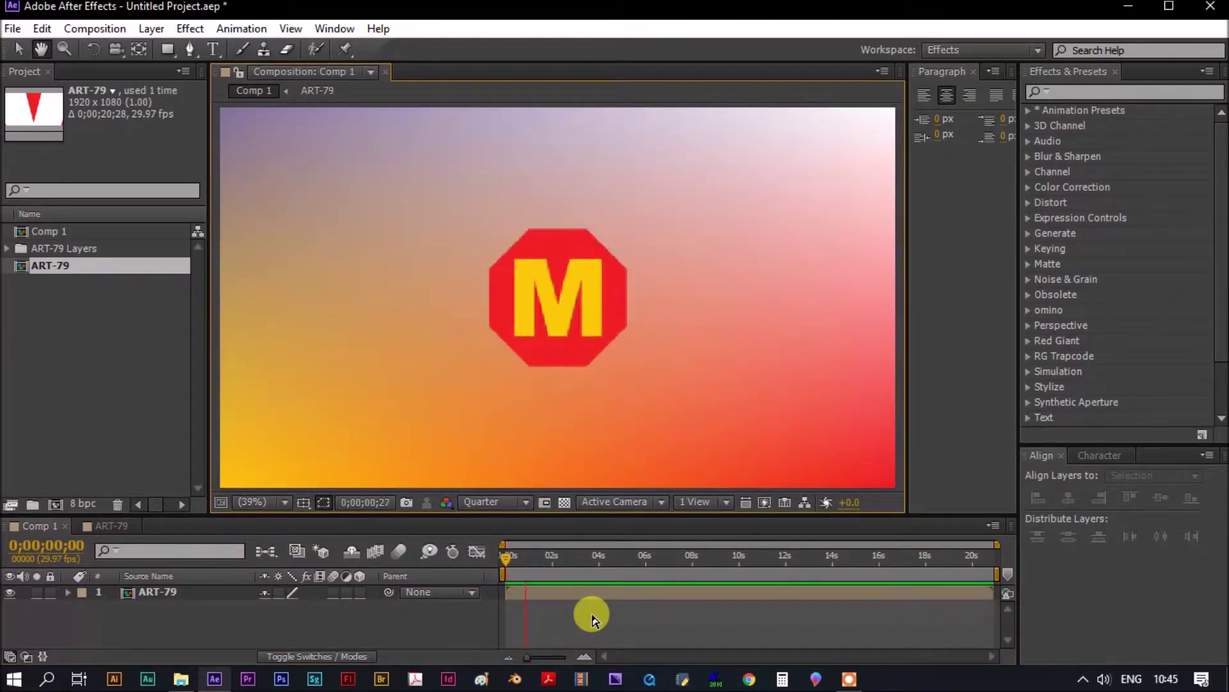
key("space")
key("space")
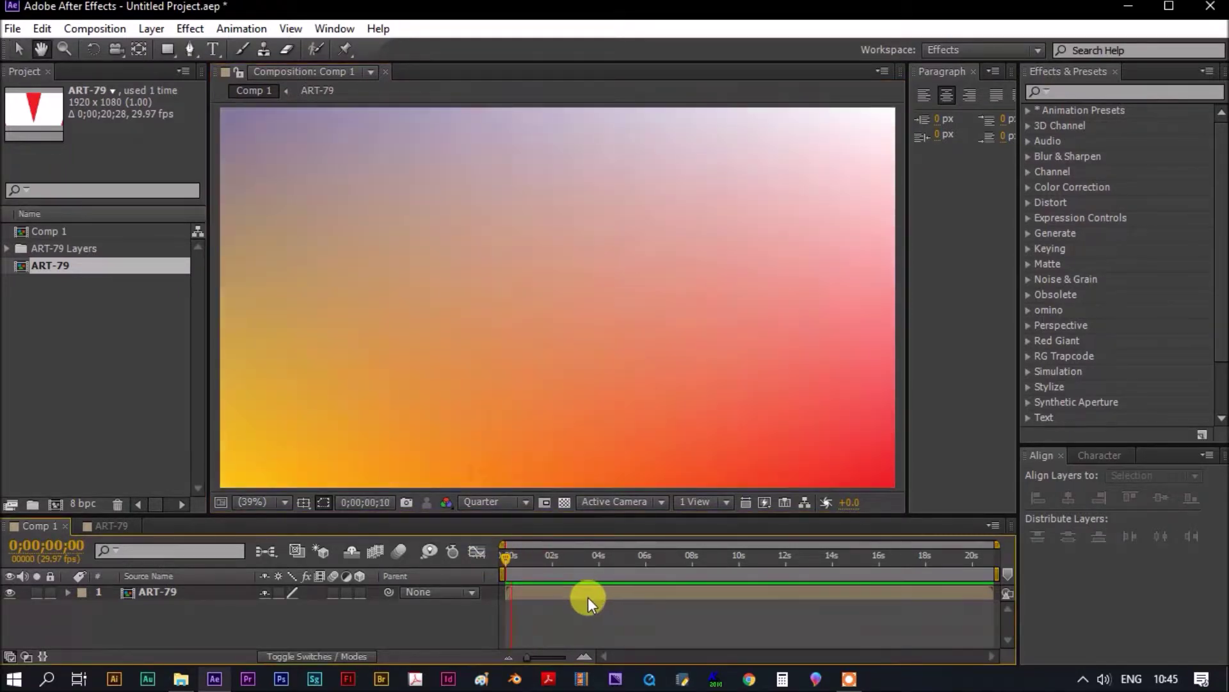
key("space")
key("space")
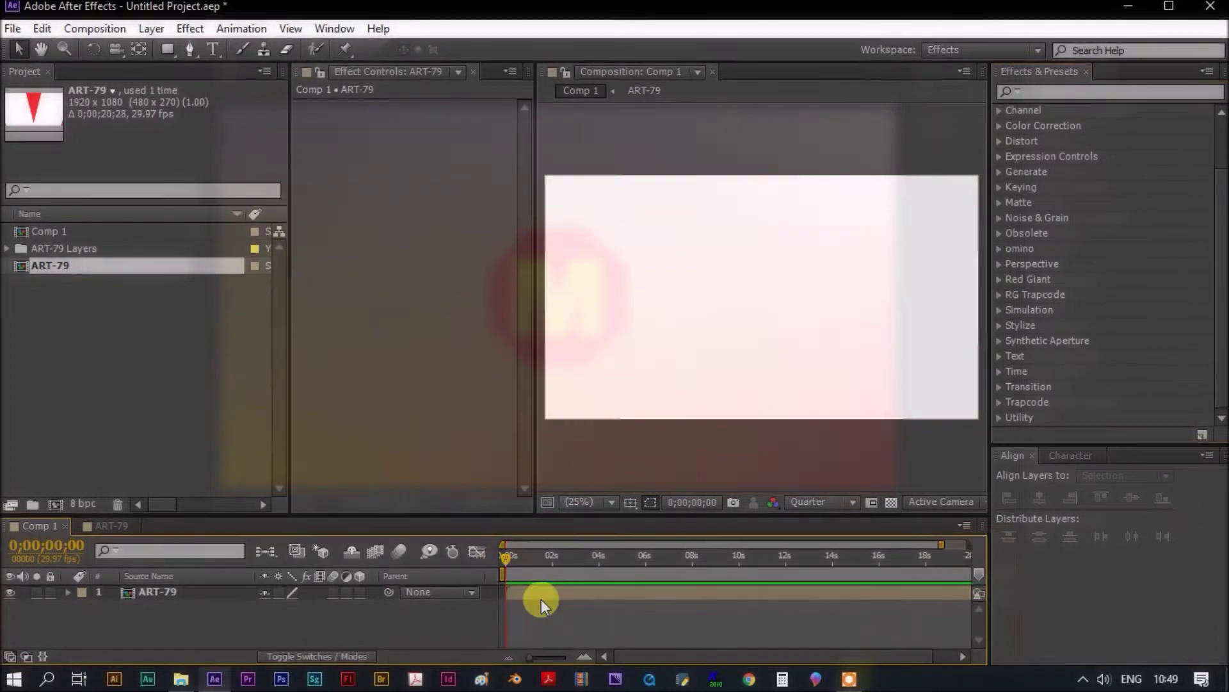
Step: Duplicate the ART-79 layer in Comp 1, closing the nested ART-79 timeline
left_click(152, 590)
key("ctrl+d")
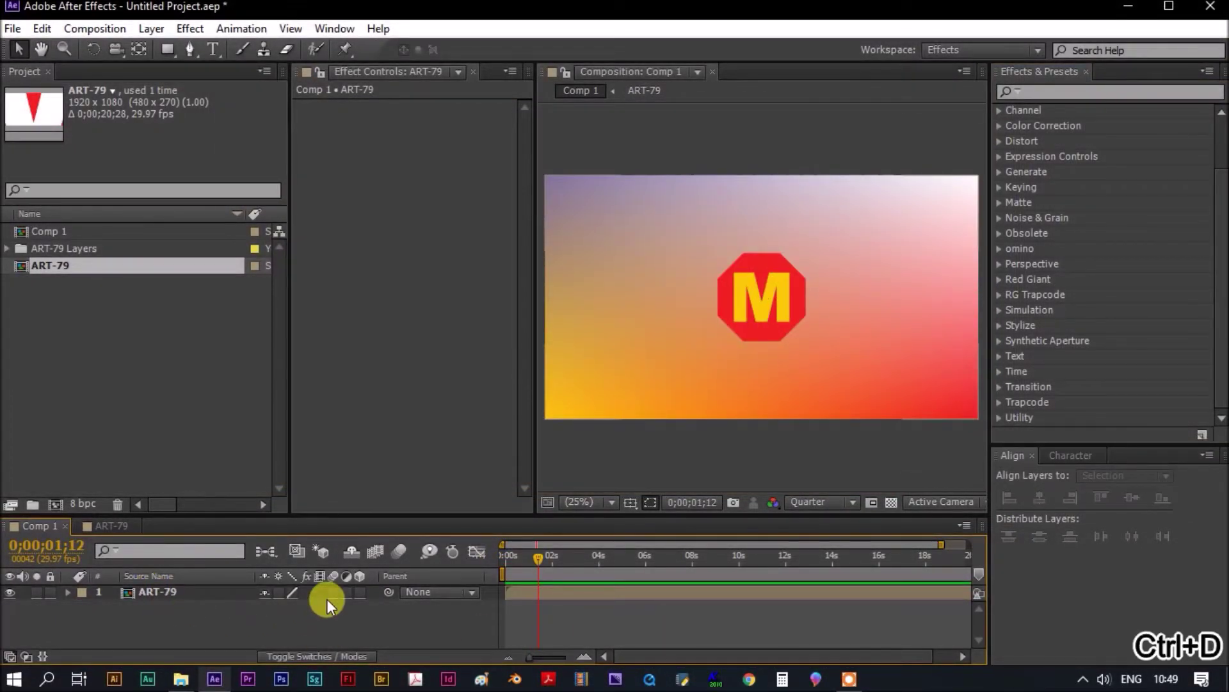
left_click(125, 526)
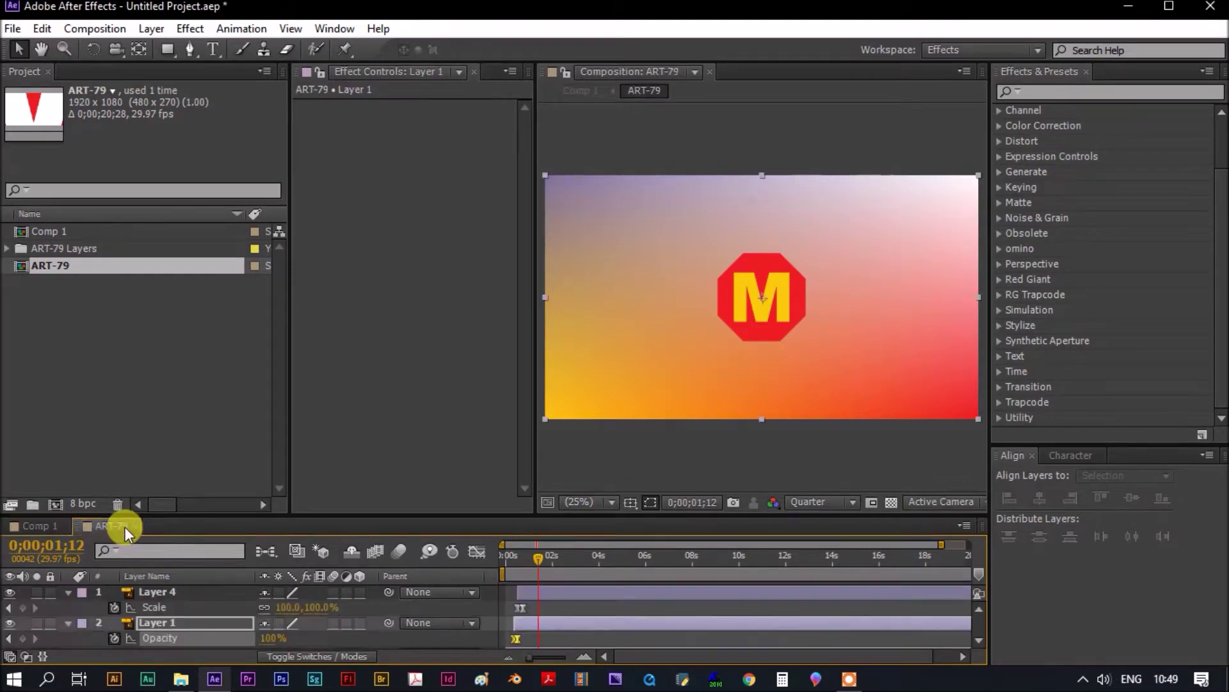
left_click(132, 526)
left_click(151, 591)
key("ctrl+d")
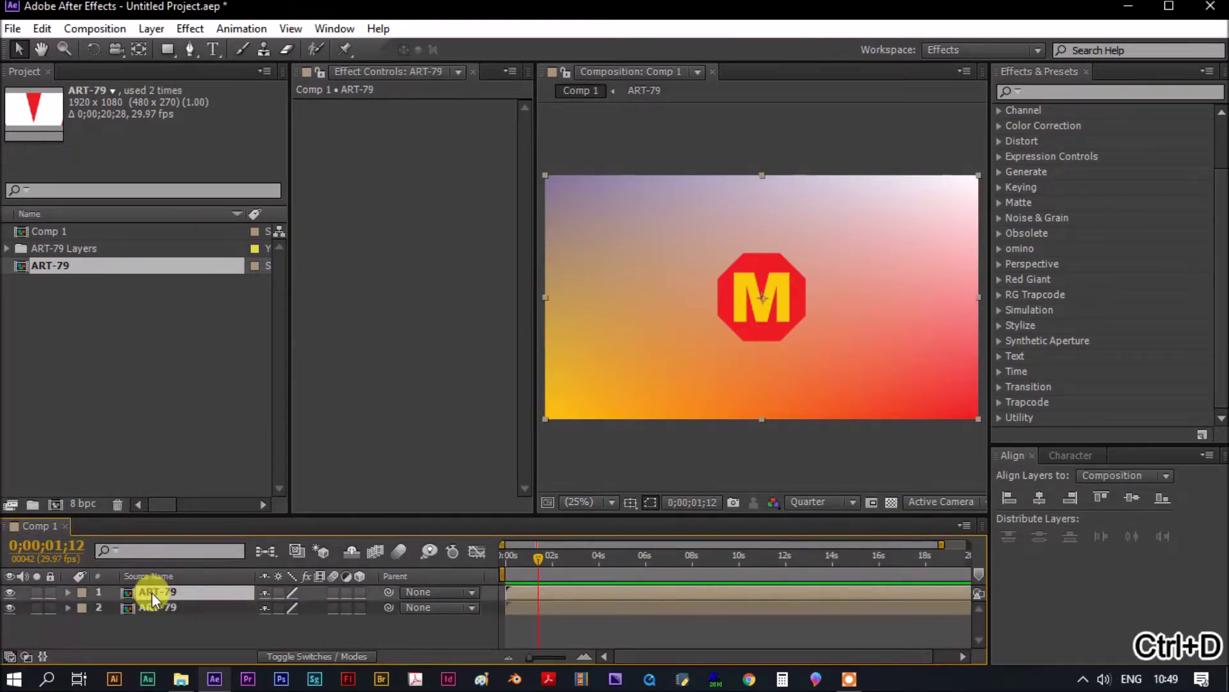
Step: Apply Gaussian Blur with a Blurriness of 163.5 to the lower ART-79 layer and hide the upper copy
left_click(144, 607)
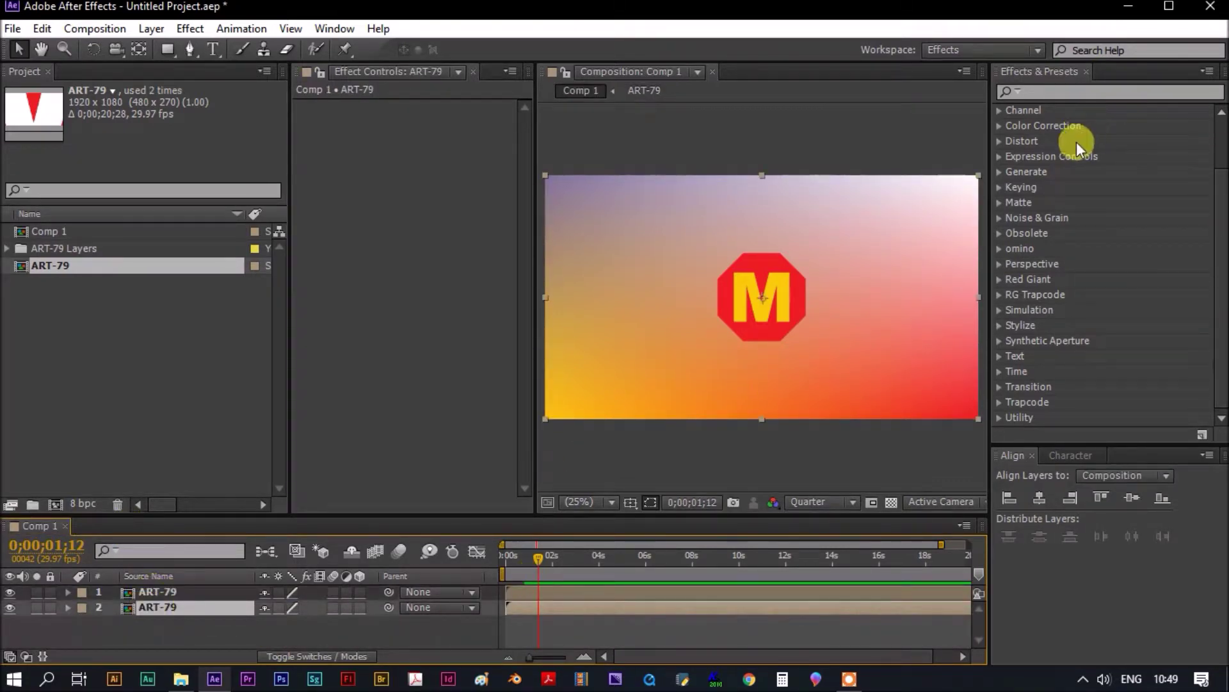
left_click_drag(1217, 184, 1216, 138)
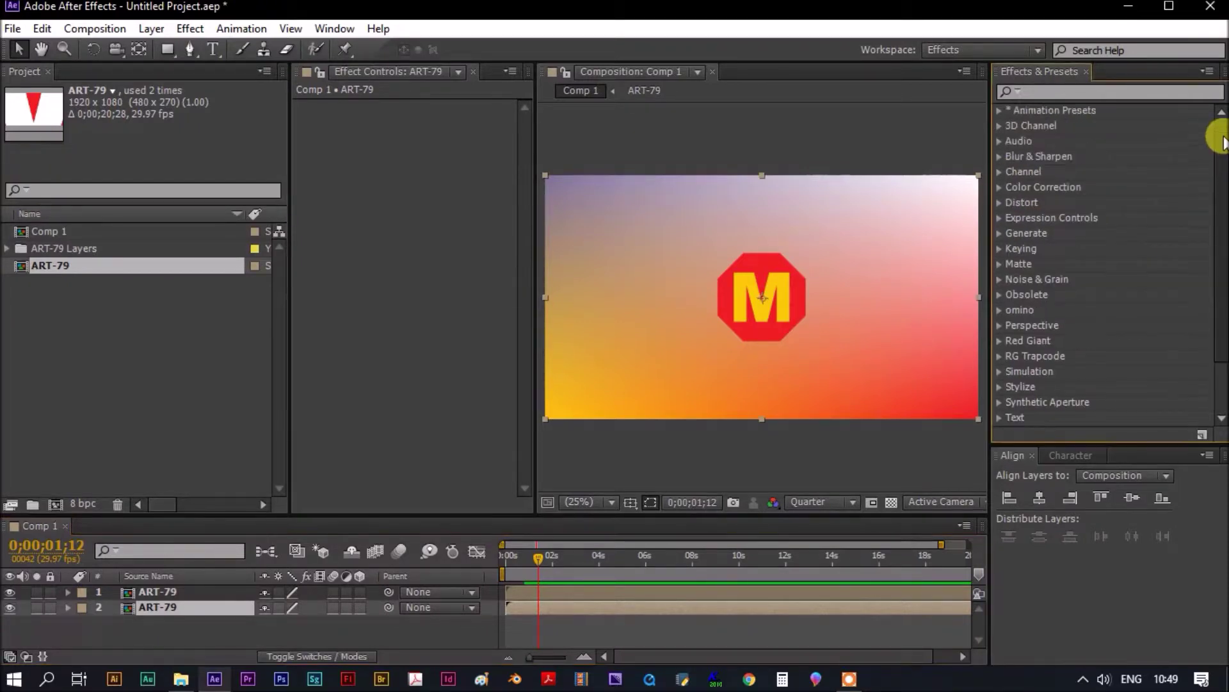
left_click(999, 156)
left_click_drag(1086, 341, 229, 609)
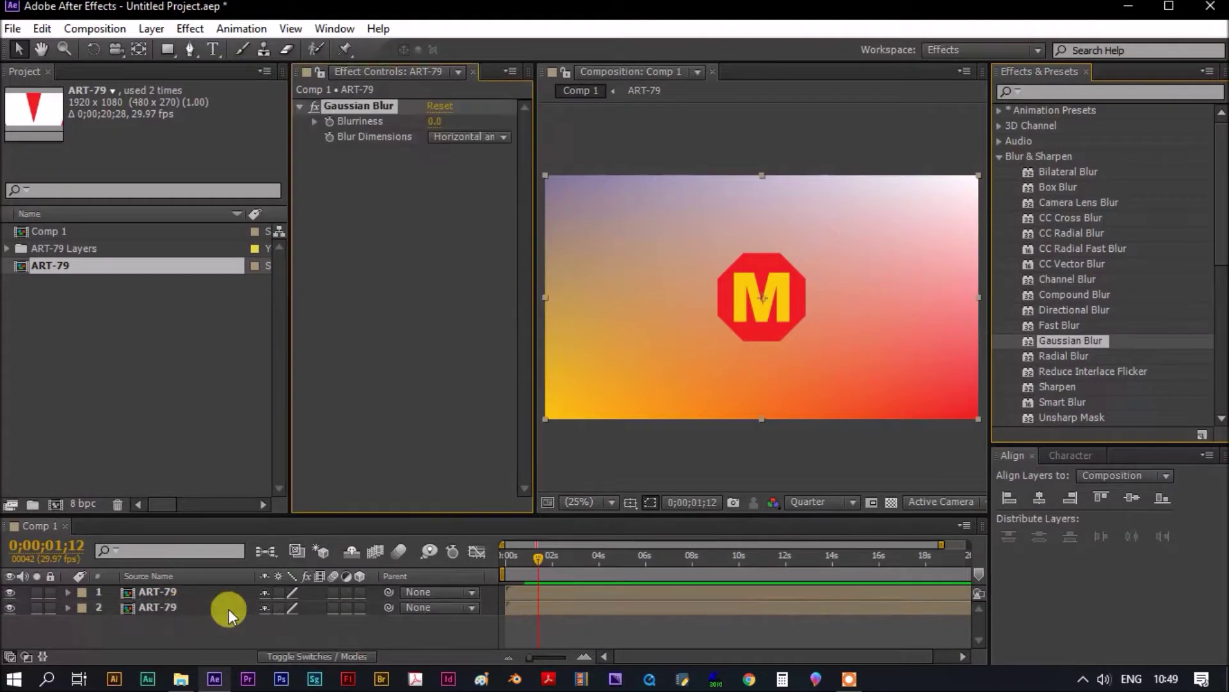
left_click(9, 592)
left_click_drag(432, 121, 390, 150)
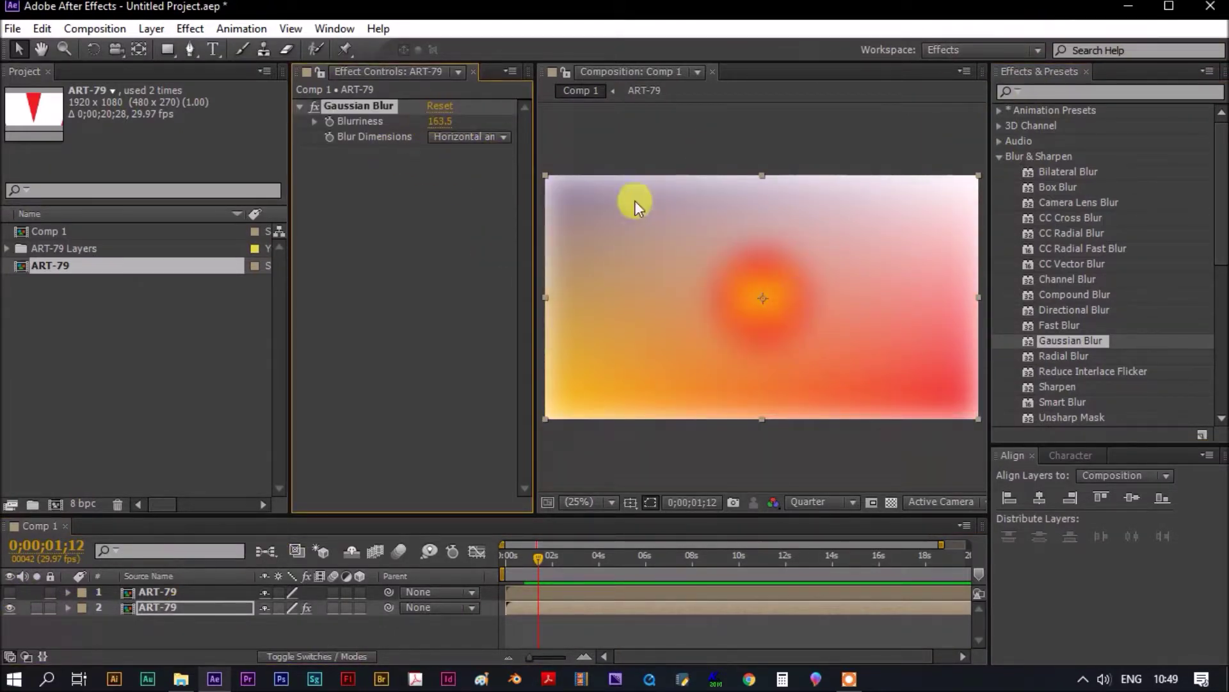
Step: Enlarge the blurred ART-79 layer so it extends well beyond the composition frame
left_click(92, 49)
left_click_drag(593, 205, 173, 115)
key("v")
key("ctrl+z")
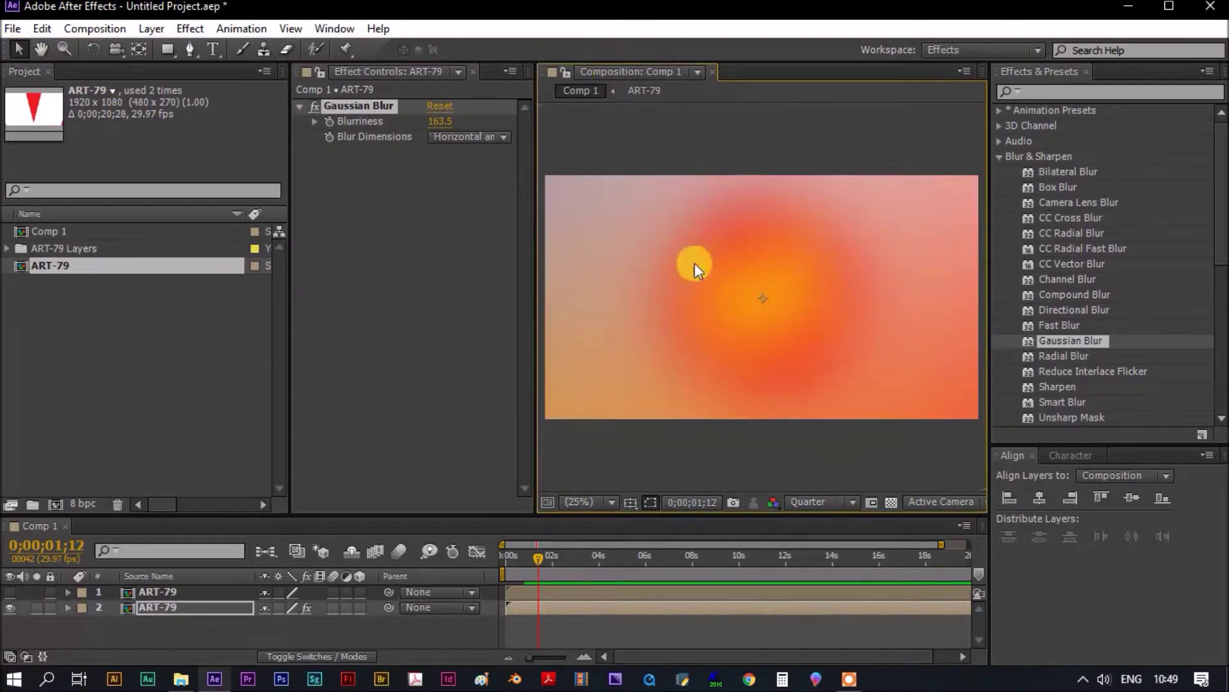
Step: Pre-compose the blurred lower ART-79 layer, moving all attributes into the new composition
right_click(156, 603)
left_click(223, 588)
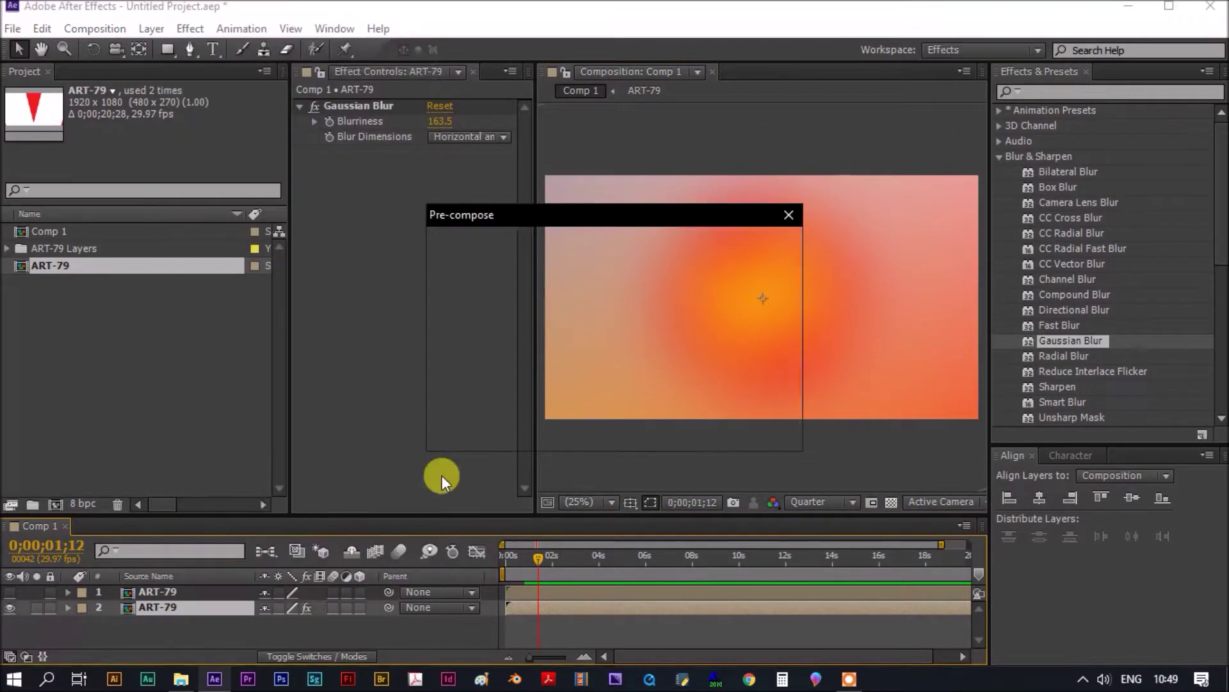
left_click(486, 356)
left_click(667, 429)
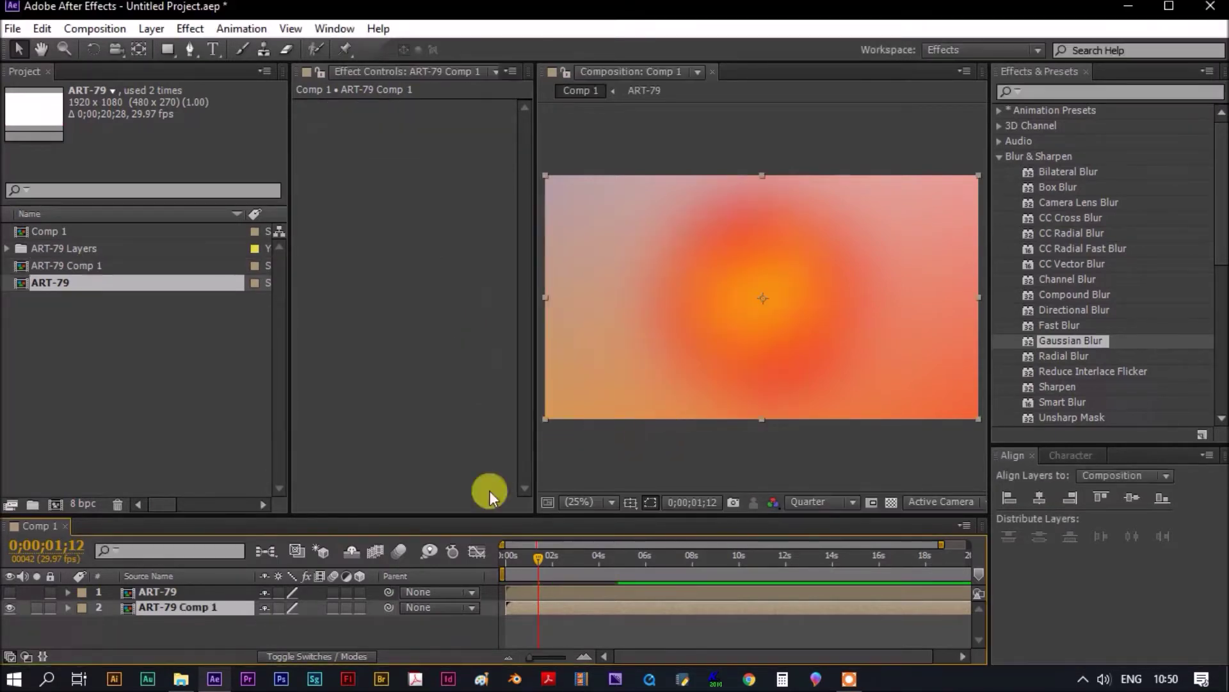
Step: Unhide the upper ART-79 layer and split it at 0;00;01;09, once the logo has fully assembled
left_click(10, 592)
key("KP_0")
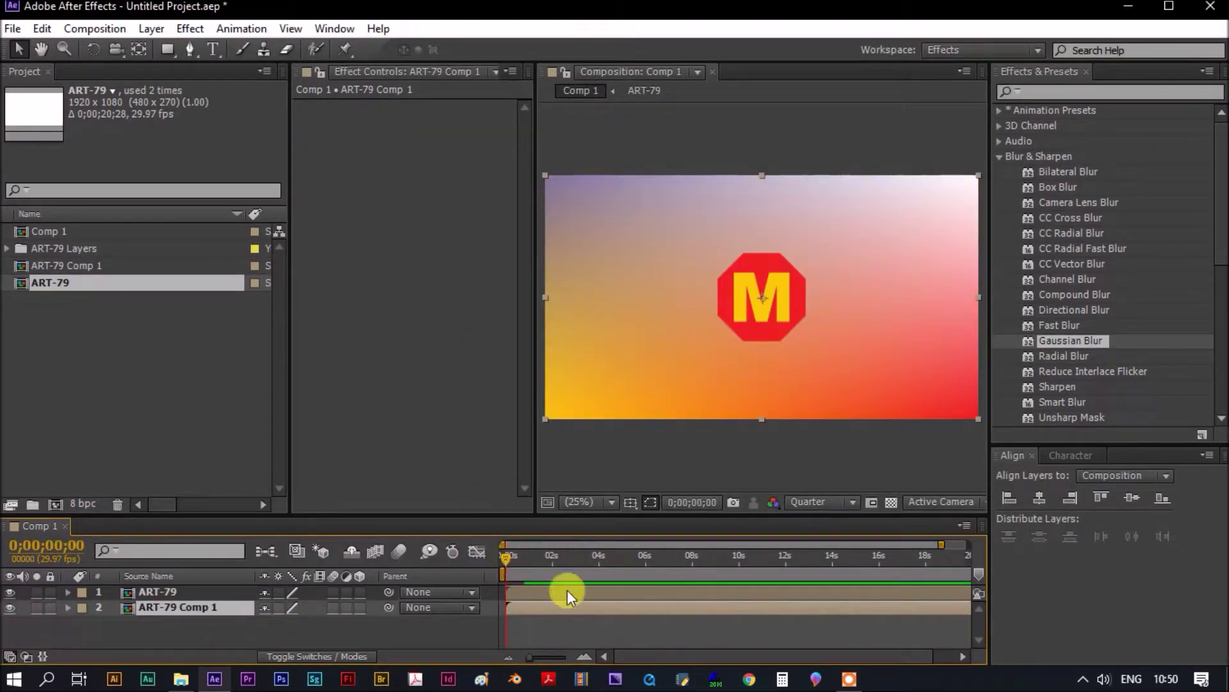
left_click(533, 557)
left_click_drag(530, 561, 528, 563)
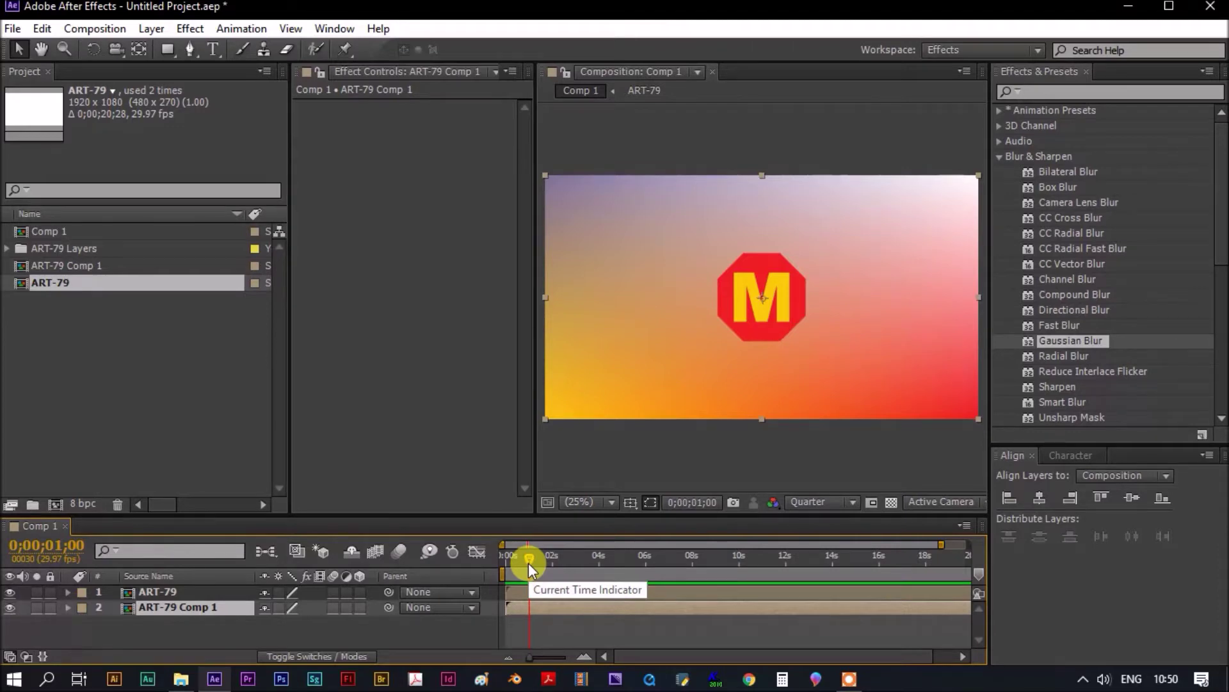
mouse_move(529, 563)
left_mouse_down()
mouse_move(575, 574)
mouse_move(563, 567)
mouse_move(546, 571)
mouse_move(628, 608)
mouse_move(536, 563)
left_mouse_up()
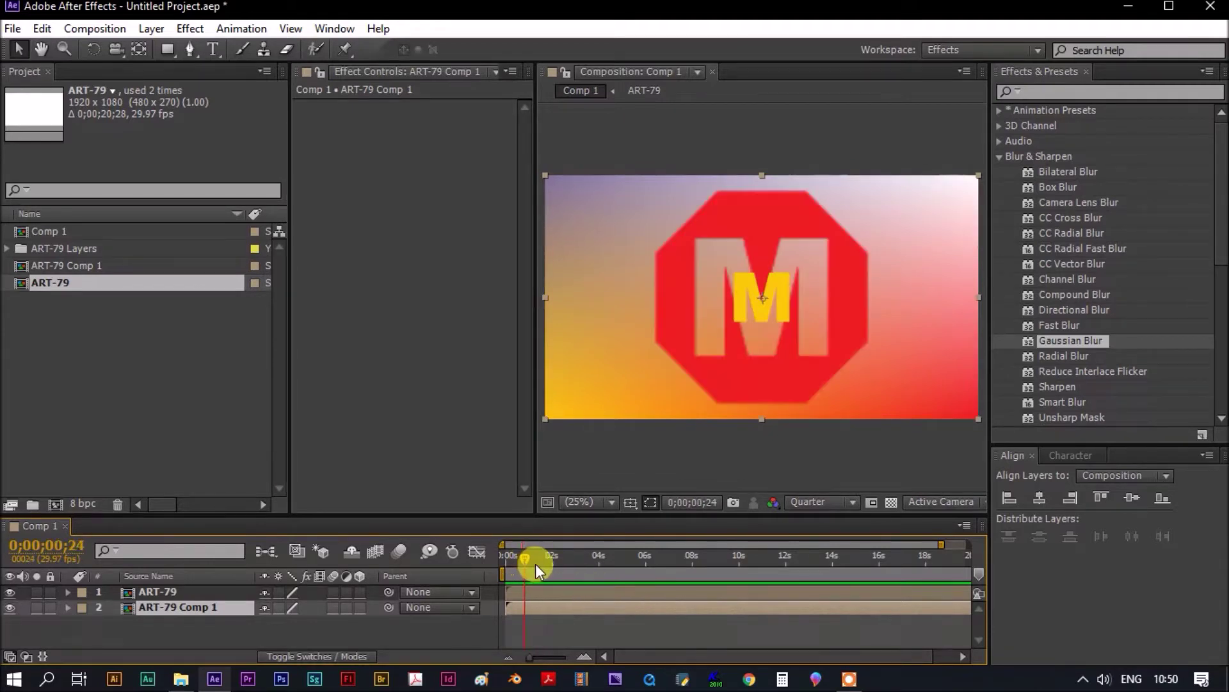
left_click(153, 590)
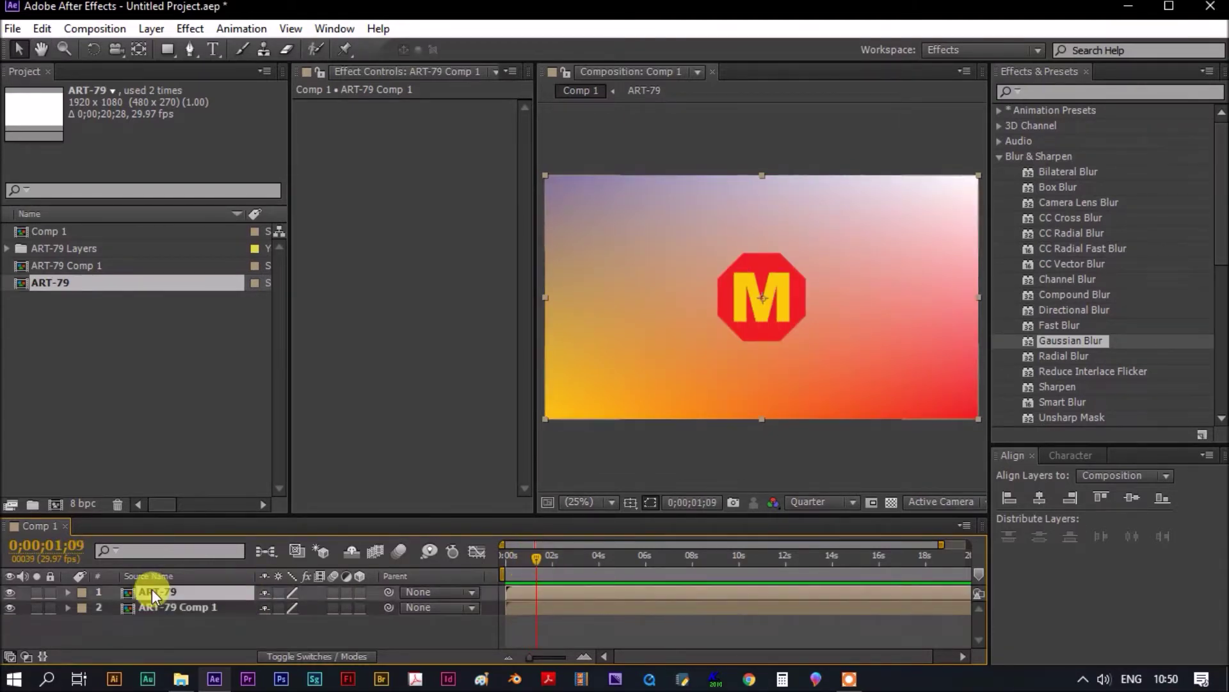
key("ctrl+shift+d")
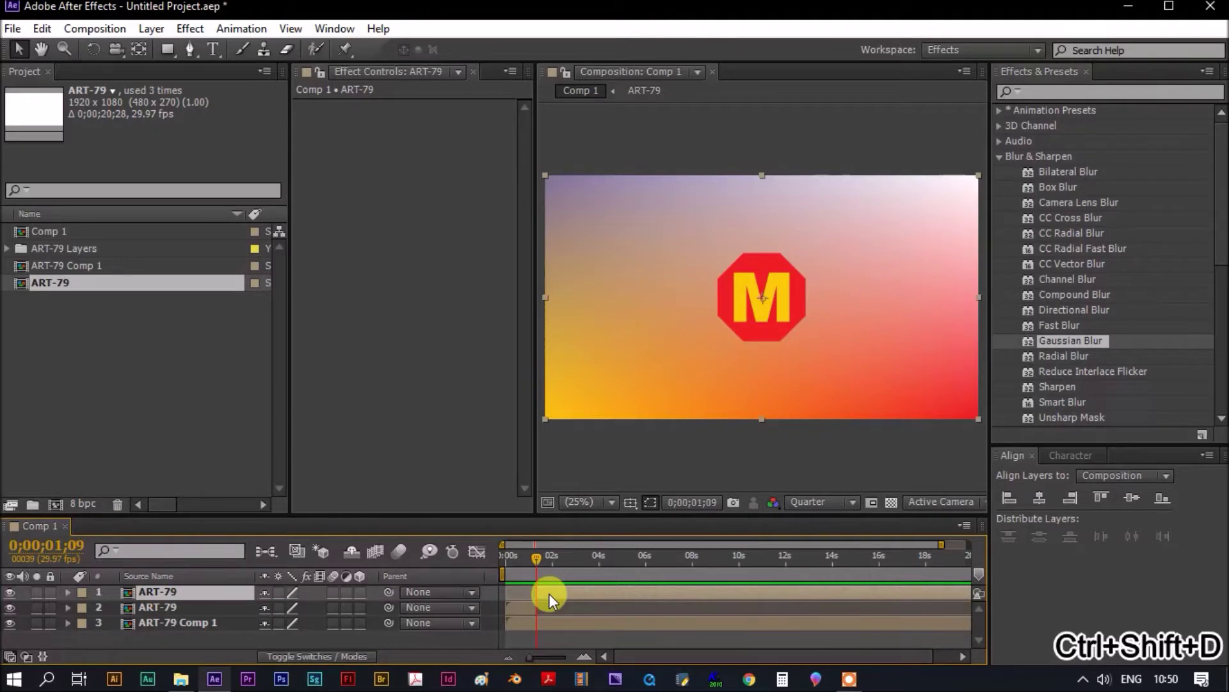
Step: Apply the Basic 3D effect to the later segment of the split ART-79 layer
left_click(1000, 156)
left_click(1001, 295)
left_click_drag(1058, 310, 548, 593)
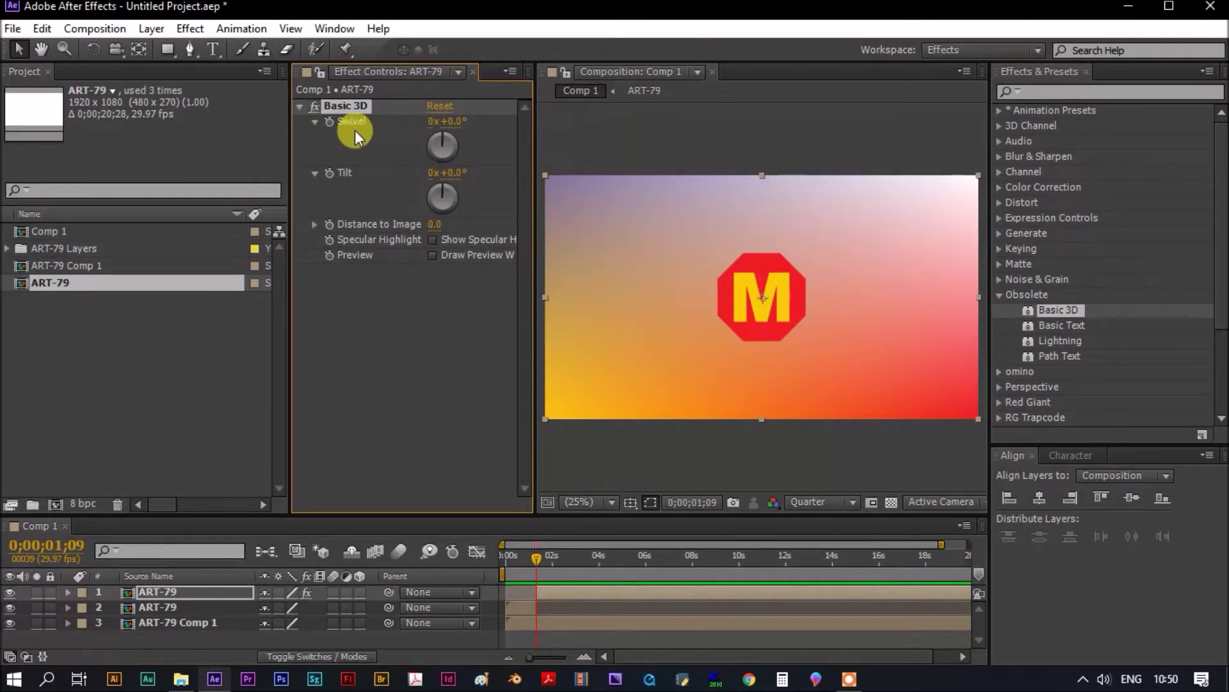
Step: Keyframe Basic 3D Swivel from 0° at 0;00;01;09 to 1x+0.0° at 0;00;04;03 and preview the rotation
left_click_drag(536, 560, 601, 566)
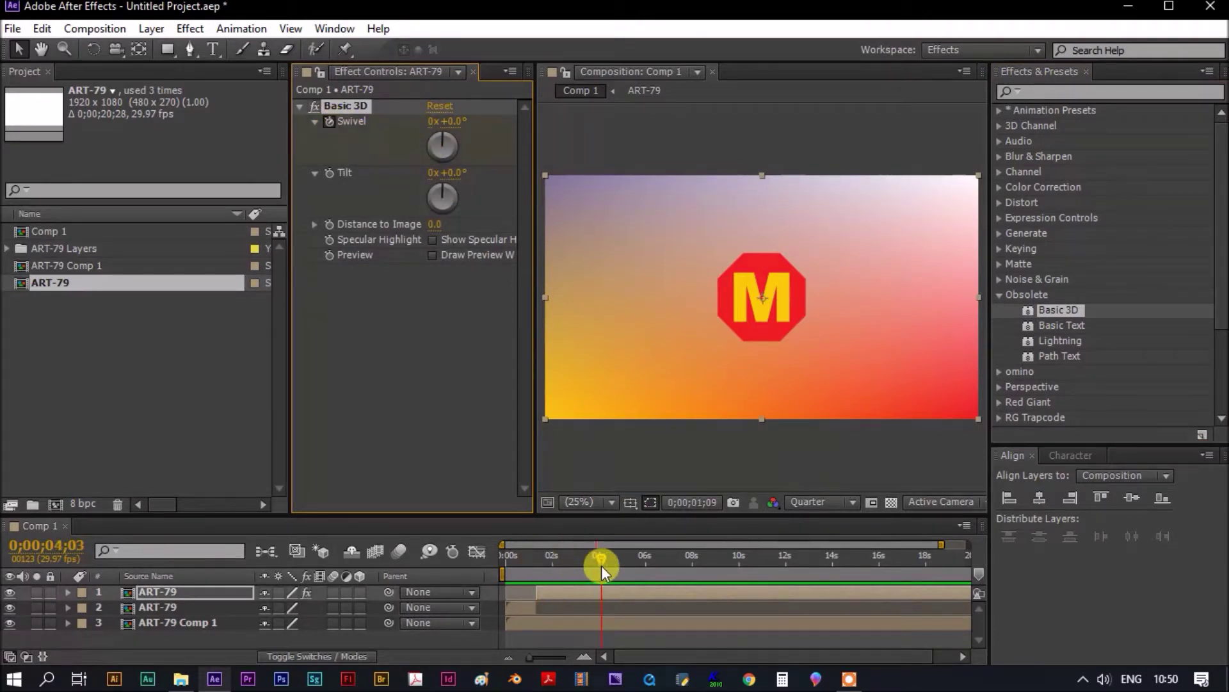
left_click_drag(443, 136, 475, 139)
type("0")
left_click(485, 164)
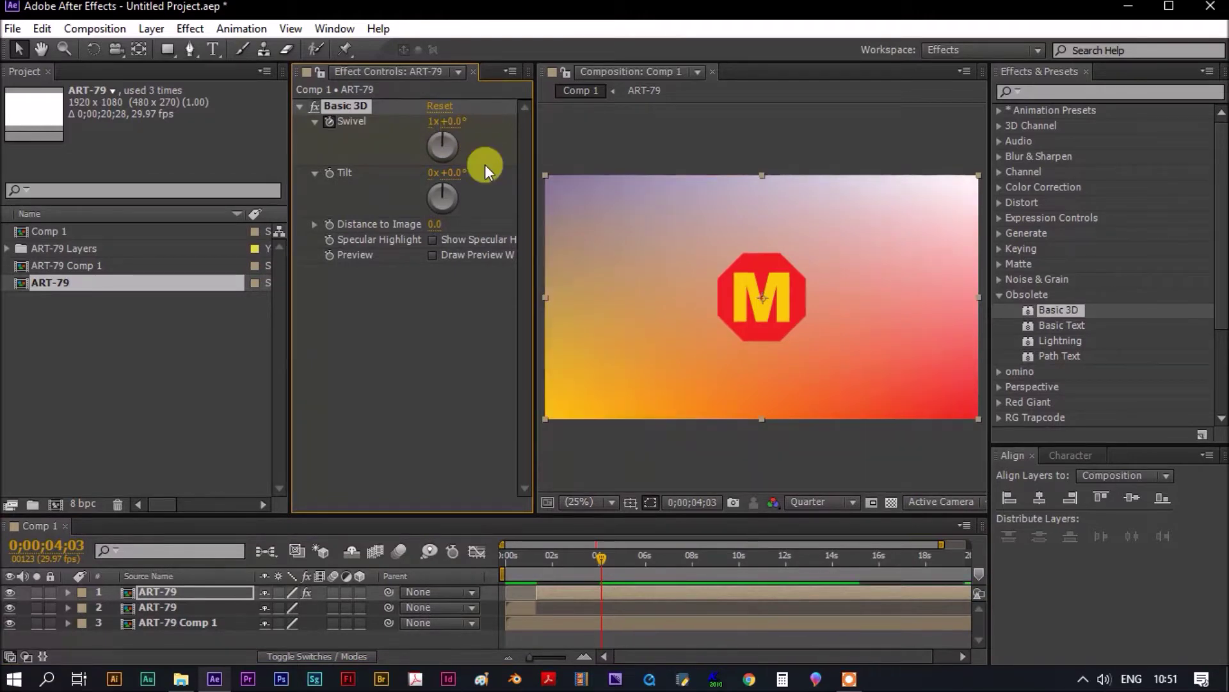
key("KP_0")
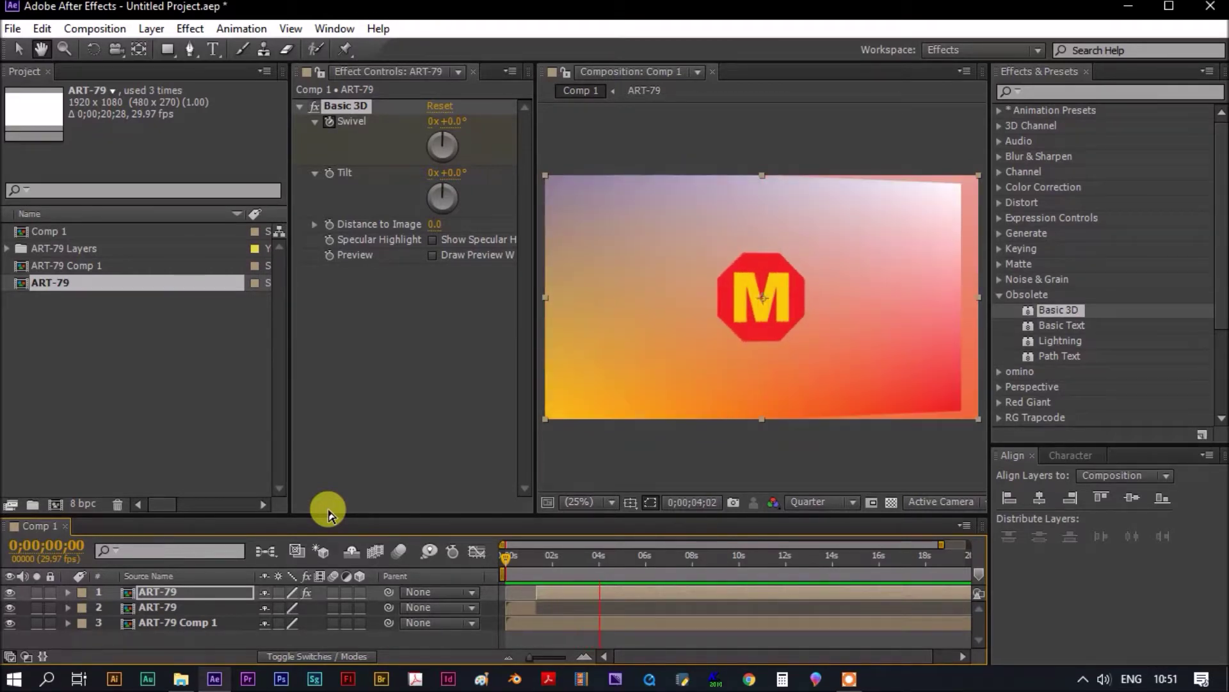
key("space")
Step: Add a Swivel keyframe of -1x+0.0° at 0;00;07;21 so the layer spins back in the opposite direction
left_click_drag(612, 559, 686, 560)
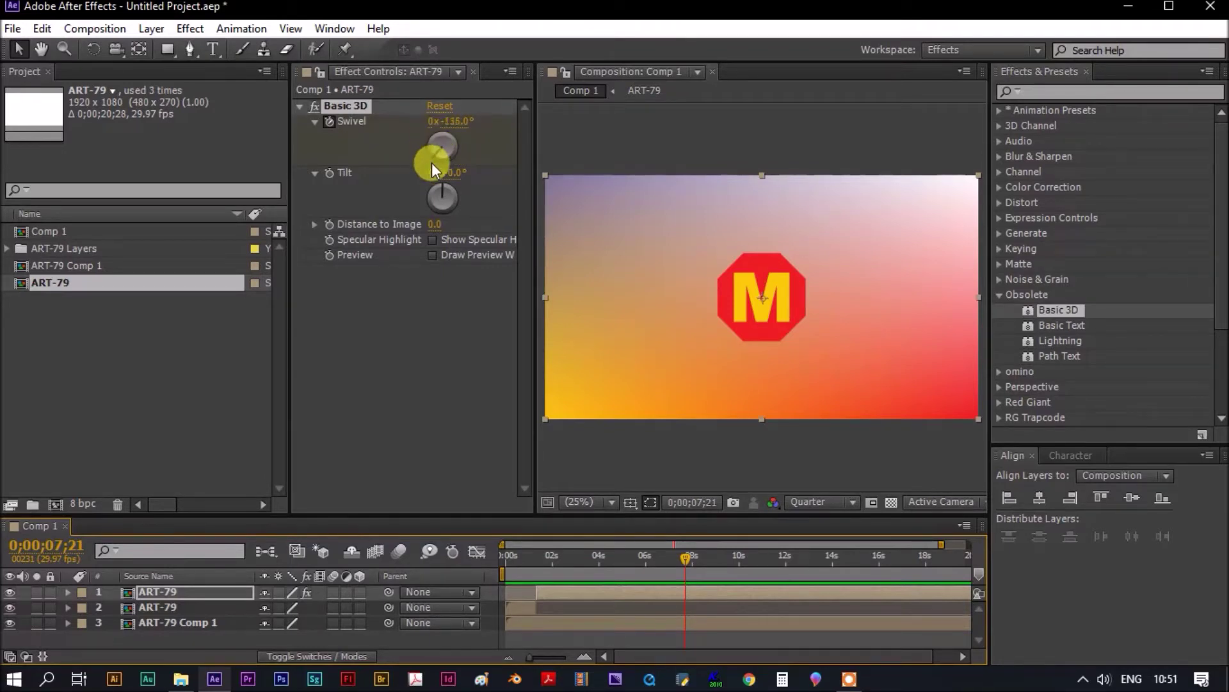
left_click(456, 122)
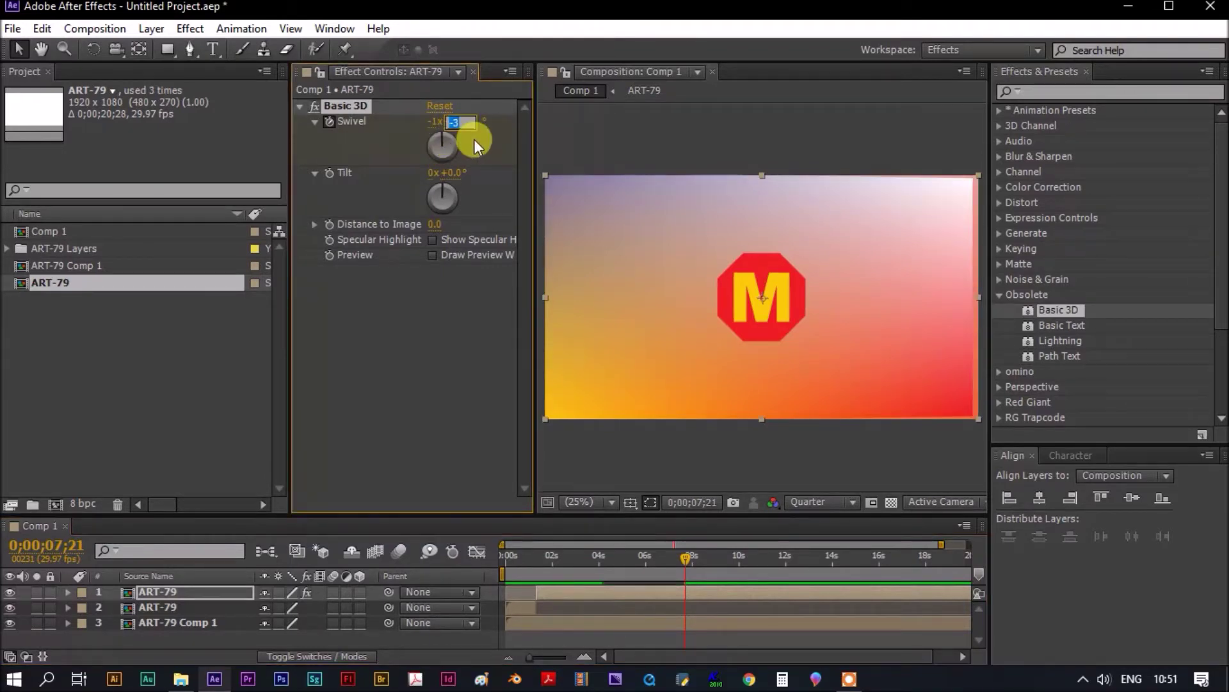
type("0")
left_click(455, 104)
Step: Preview the swivel animation from the start in an enlarged composition view
left_click_drag(685, 558, 537, 560)
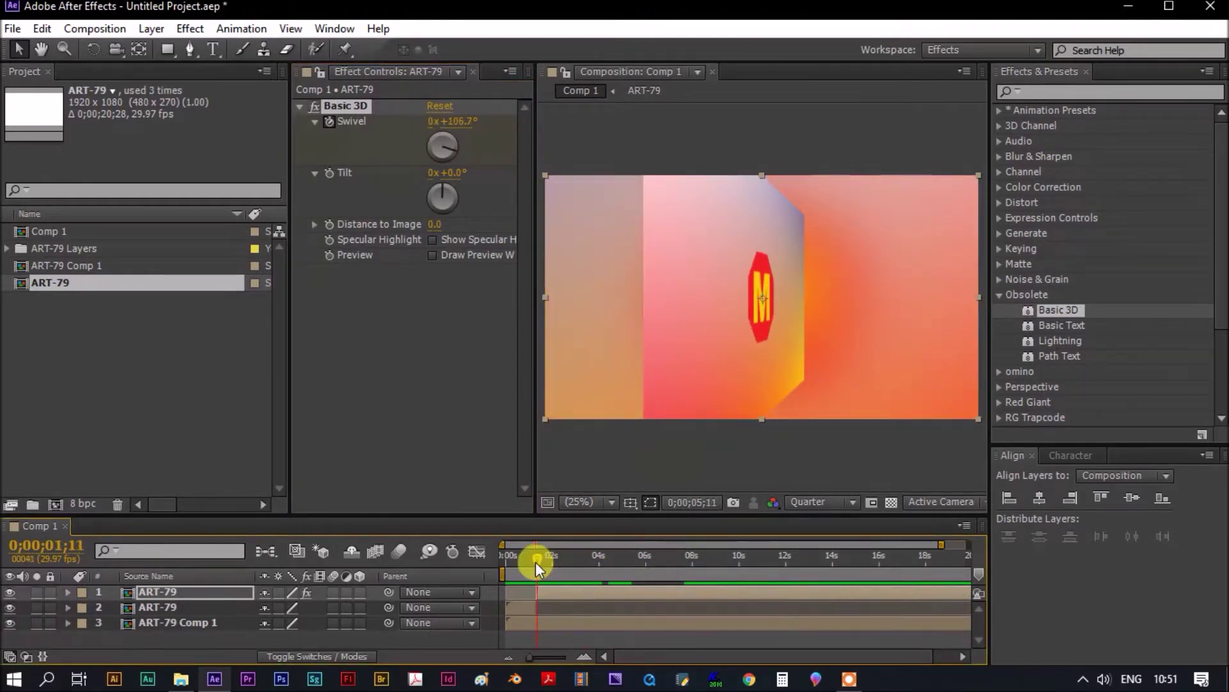
left_click(572, 599)
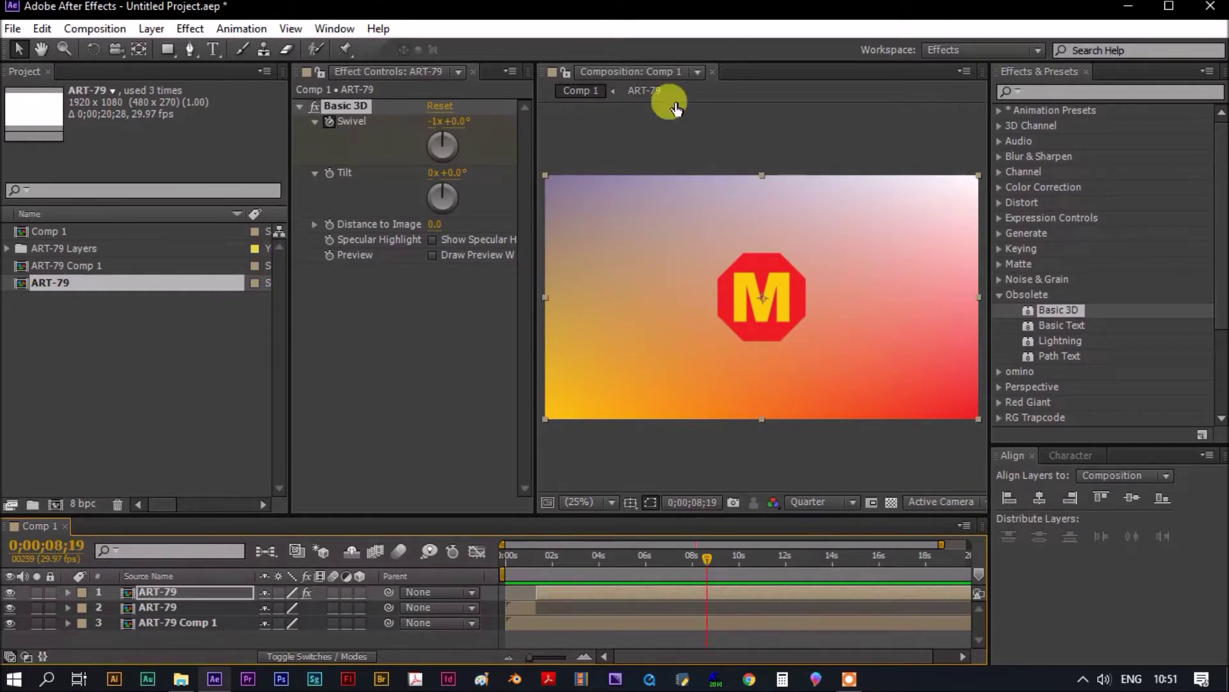
left_click_drag(536, 259, 266, 242)
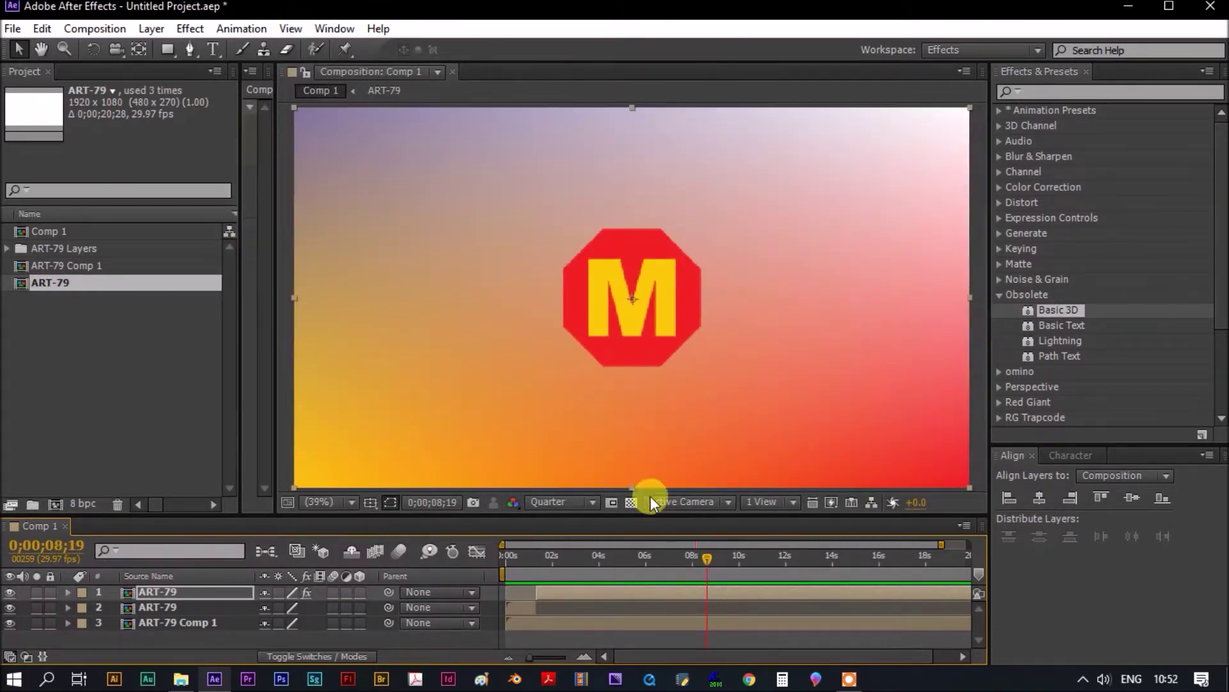
left_click_drag(701, 557, 506, 558)
key("space")
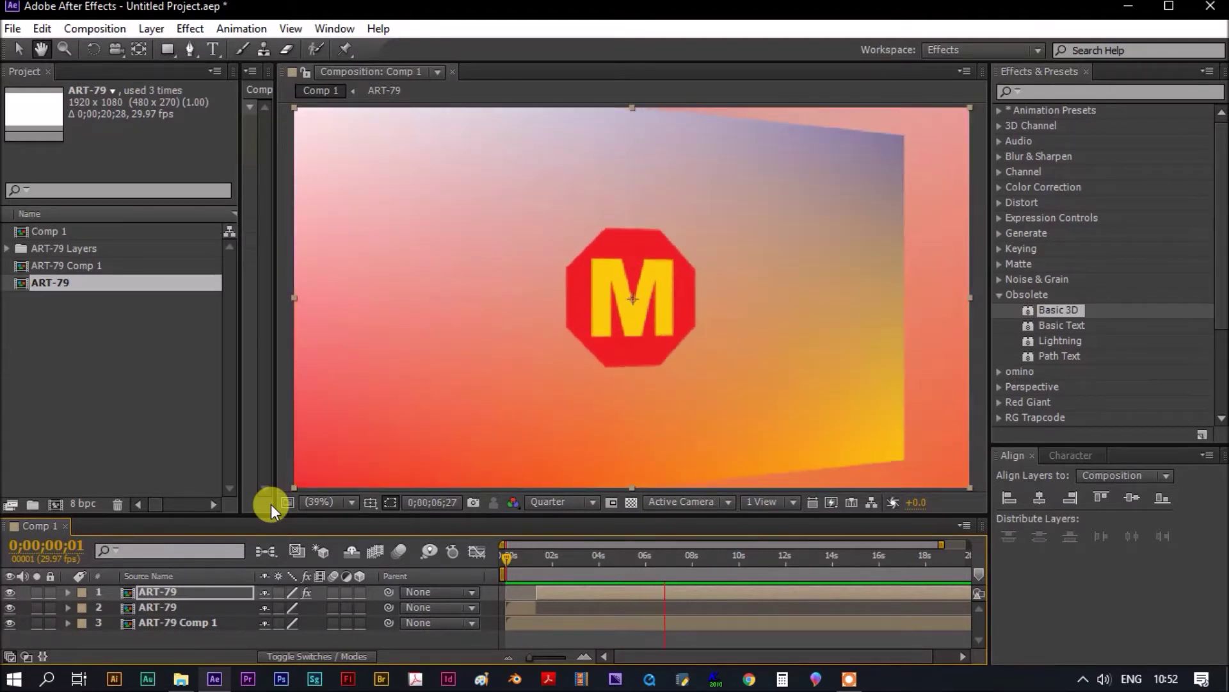
key("space")
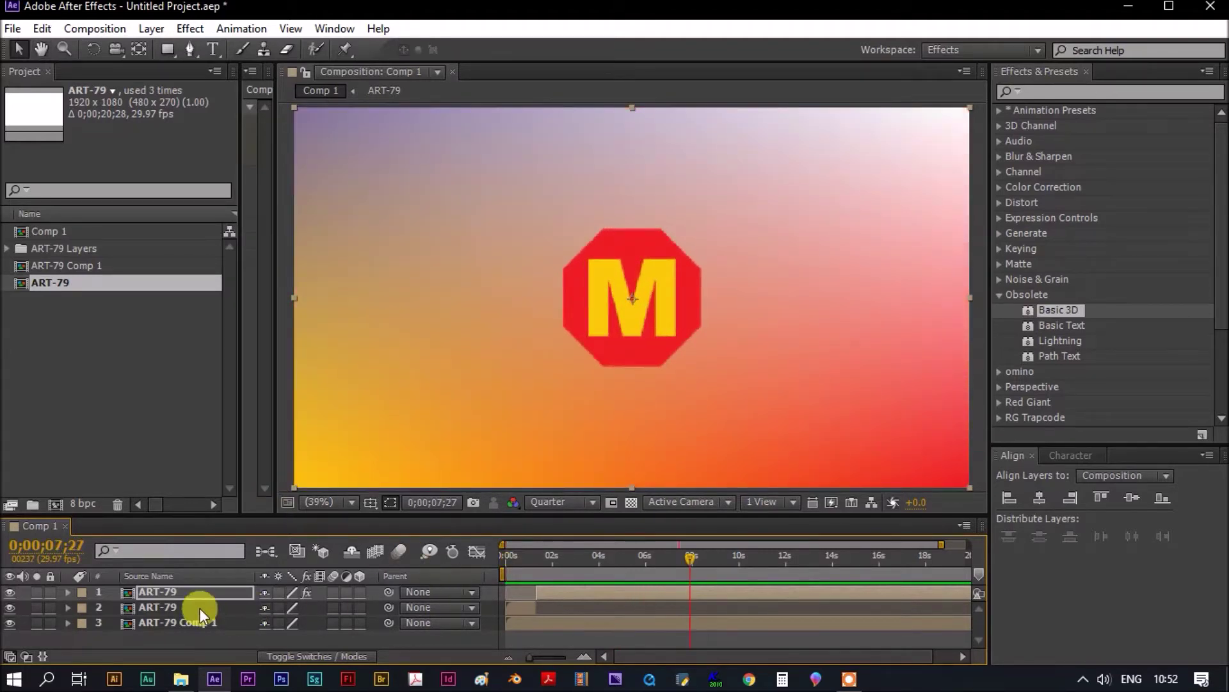
Step: Split the top ART-79 layer at 0;00;07;27, deleting the later part and extending the remaining segment's end slightly
left_click(177, 593)
key("ctrl+shift+d")
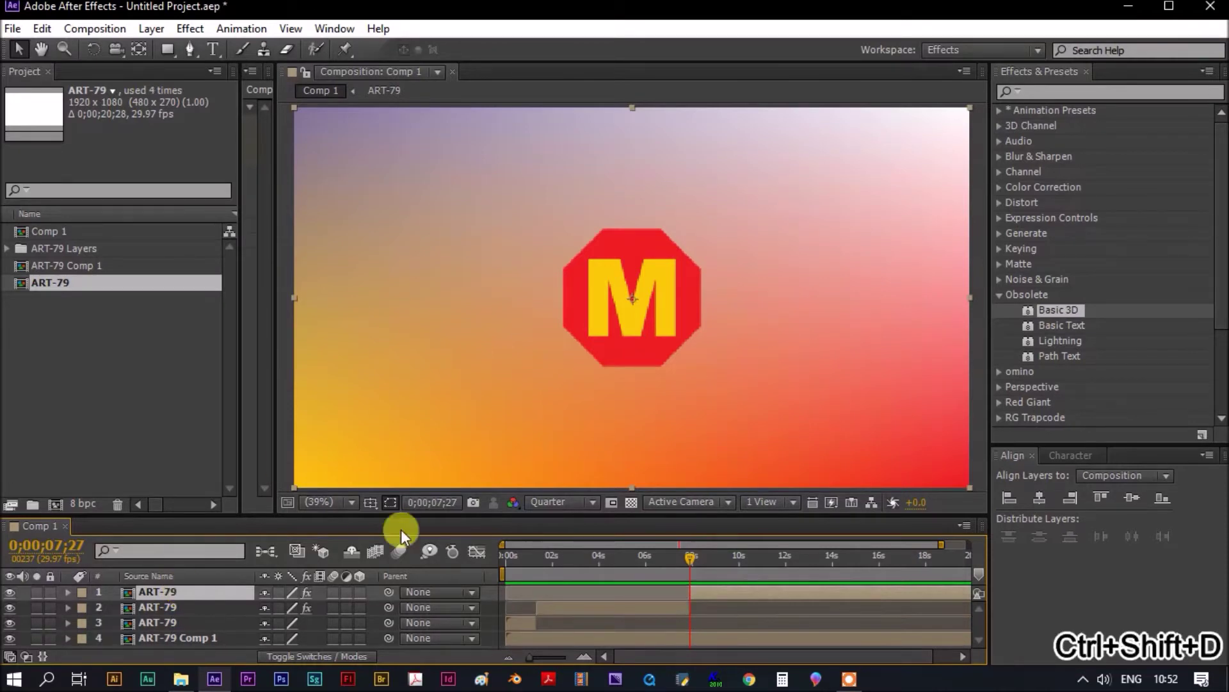
key("Delete")
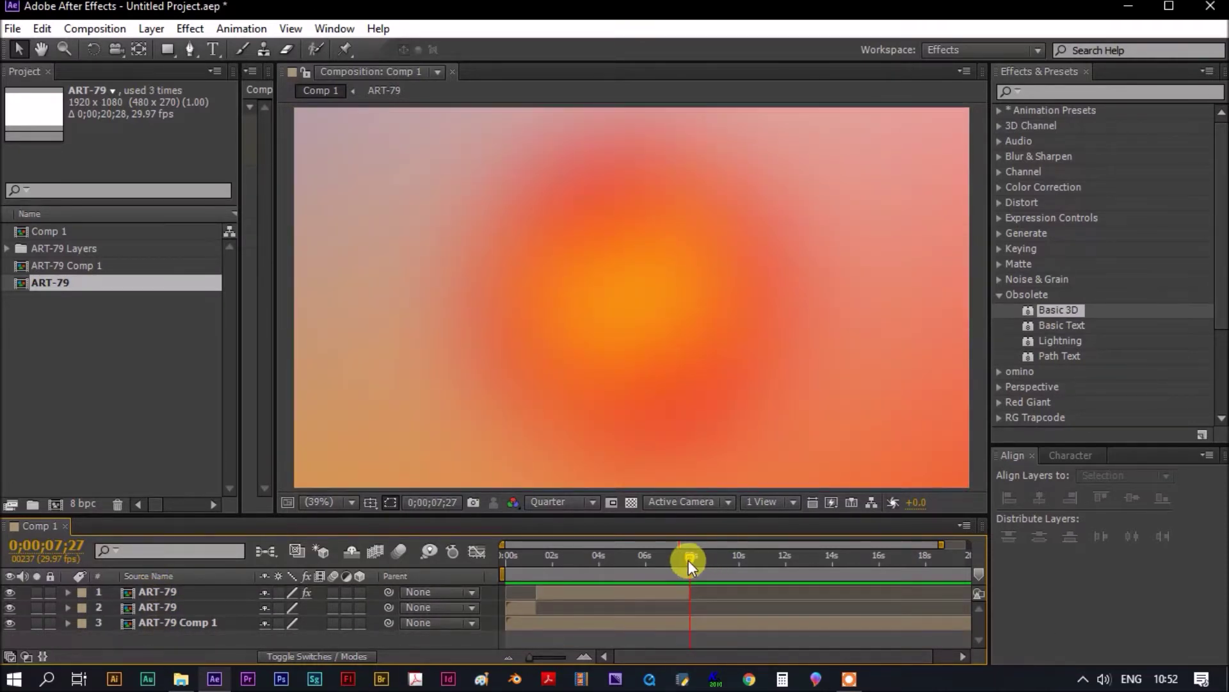
left_click_drag(687, 590, 704, 590)
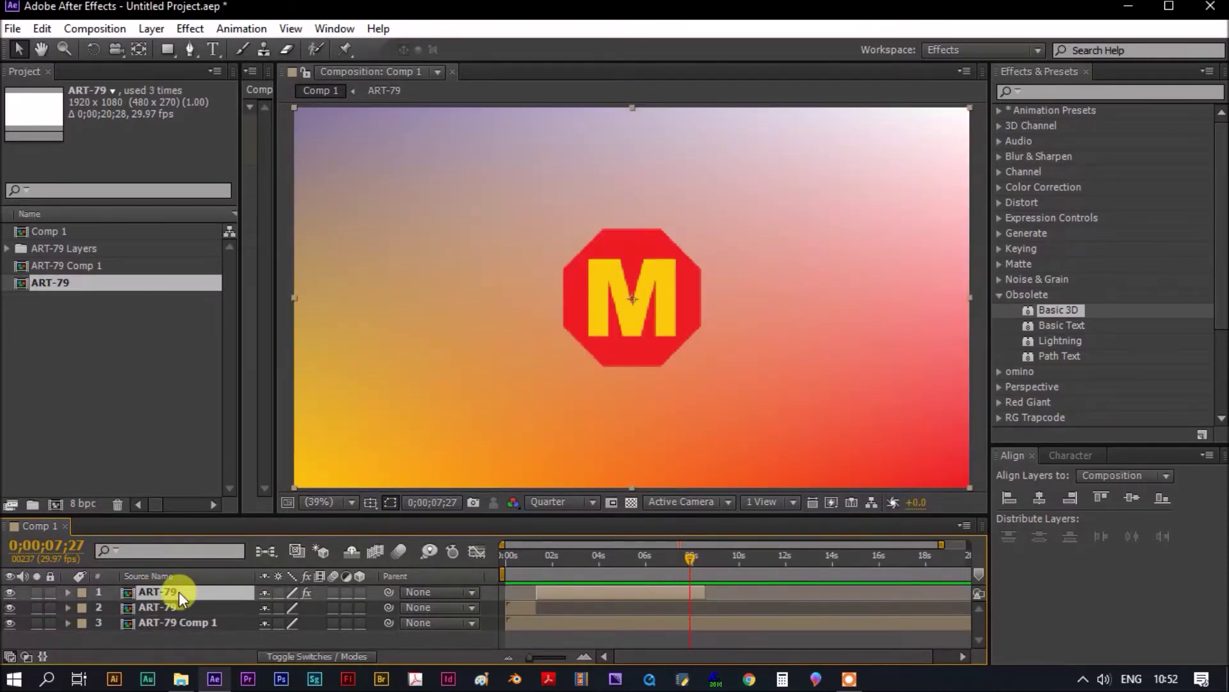
Step: Keyframe the top ART-79 layer's Scale from 100% at 0;00;07;27 down to 20% by 0;00;08;05
key("alt+shift+s")
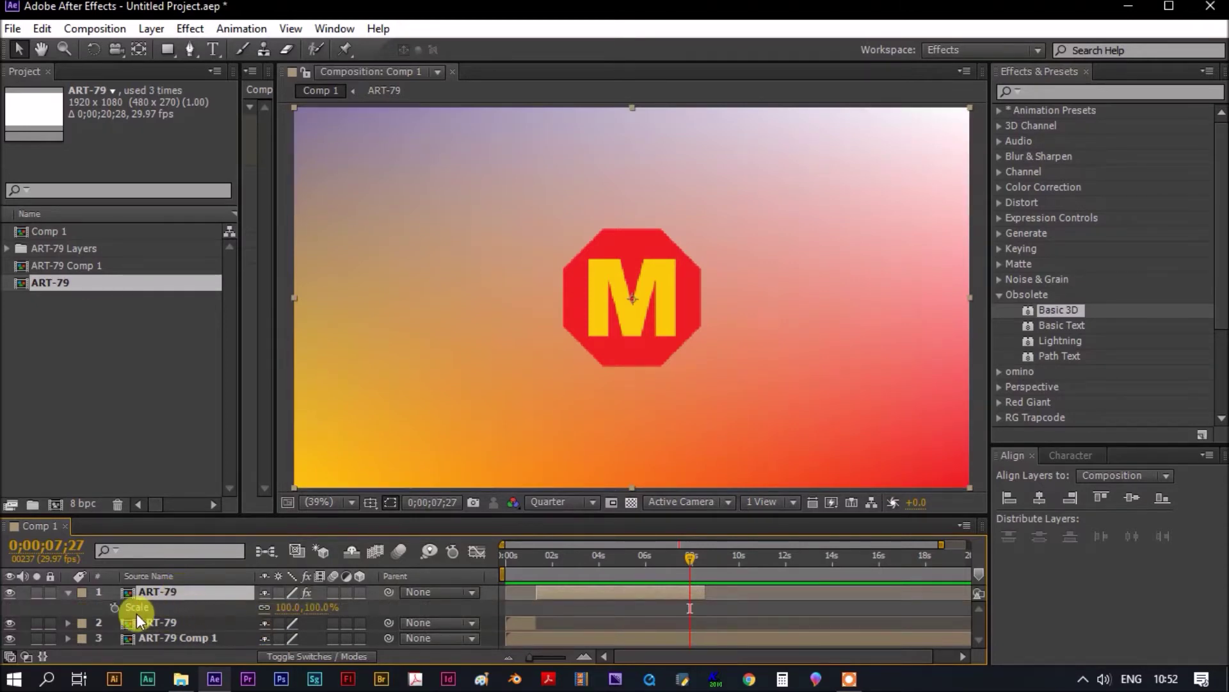
left_click(622, 605)
left_click_drag(689, 557, 696, 559)
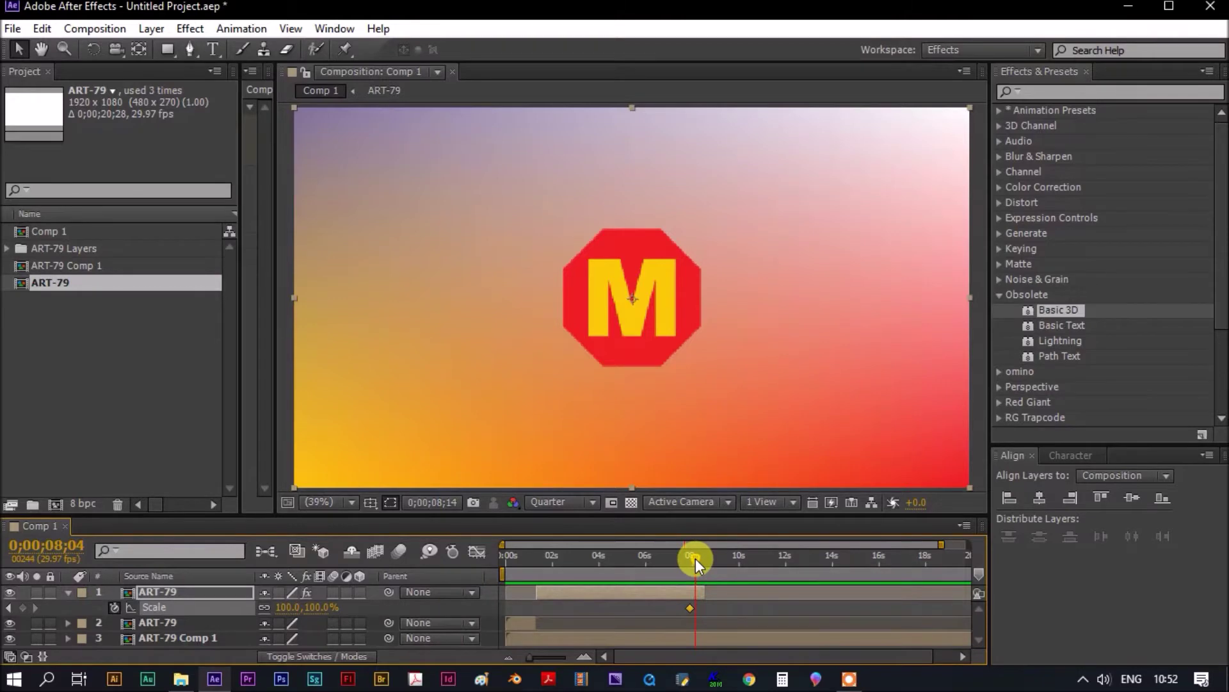
type("0")
key("Return")
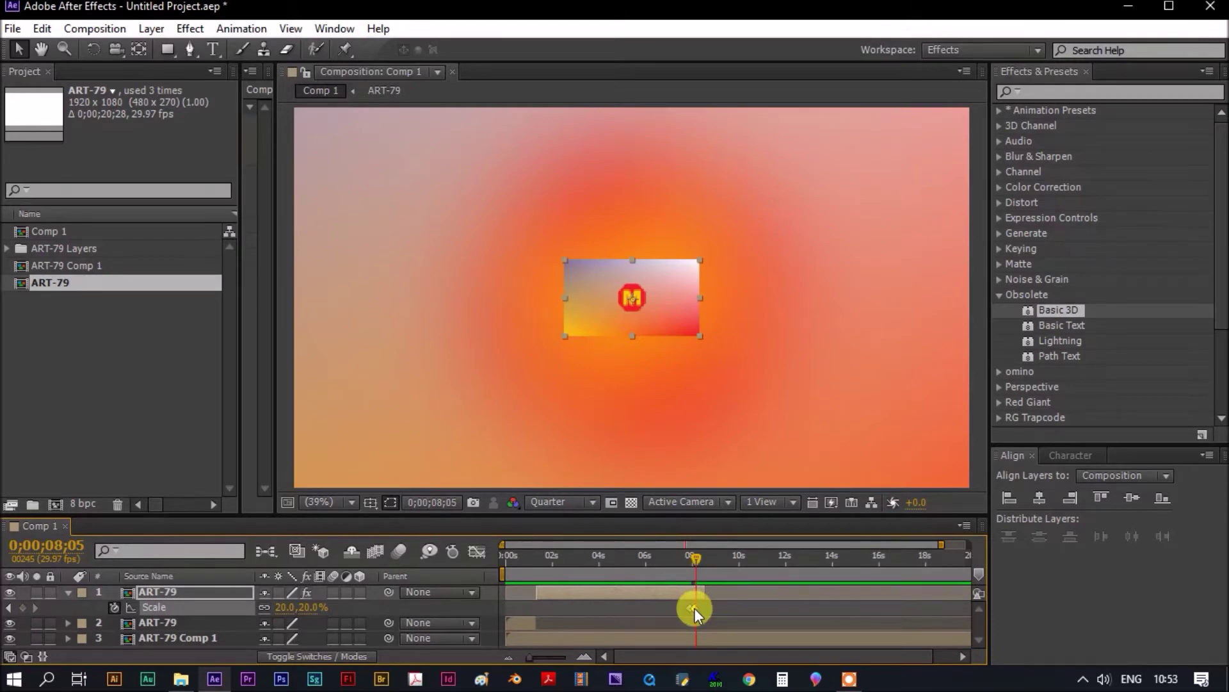
Step: Keyframe the shrunken layer's Position from 960, 540 at 0;00;08;07 to about -358.6, 540 at 0;00;08;12, beyond the frame's left edge
left_click(700, 563)
key("p")
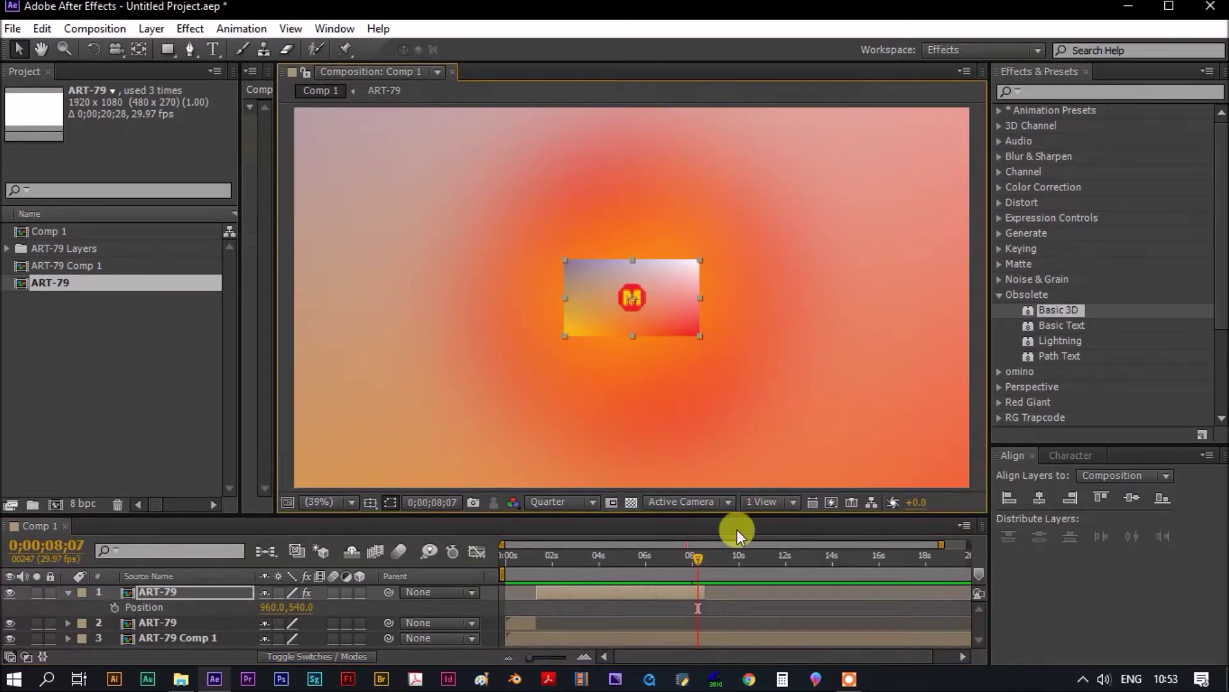
left_click(112, 607)
left_click_drag(698, 562, 701, 559)
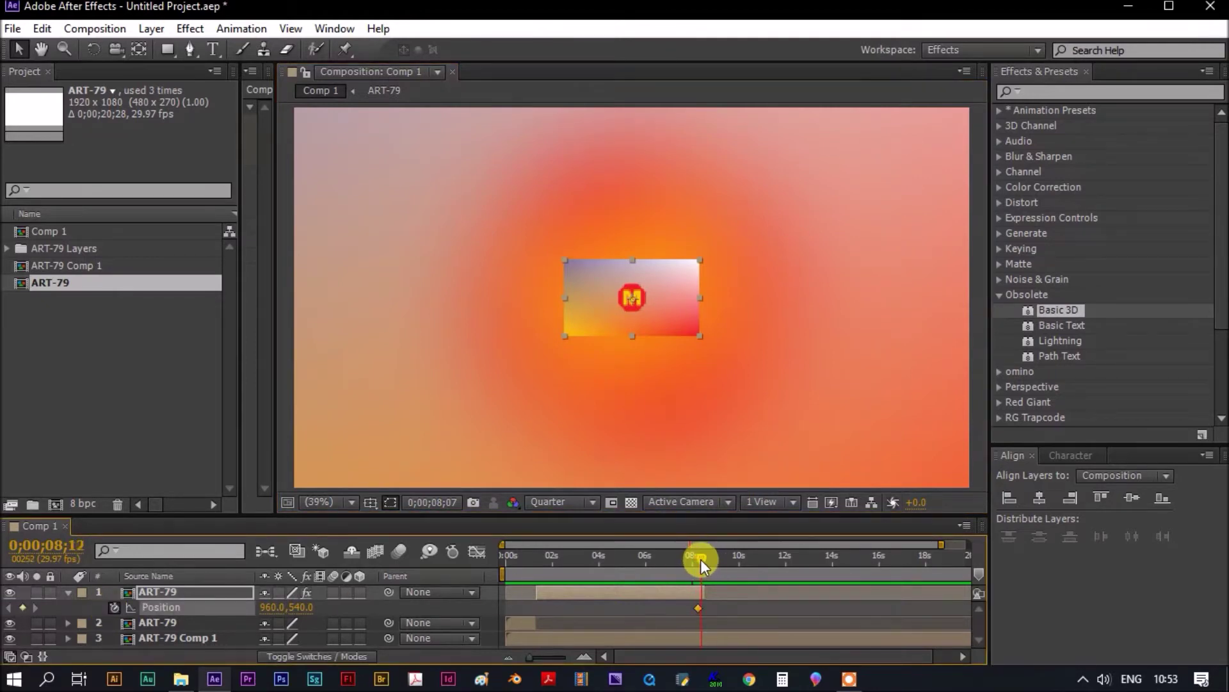
left_click_drag(694, 314, 234, 310)
Step: Preview Comp 1 from the start to check the layer's shrinking and exit
left_click_drag(487, 555, 486, 555)
key("space")
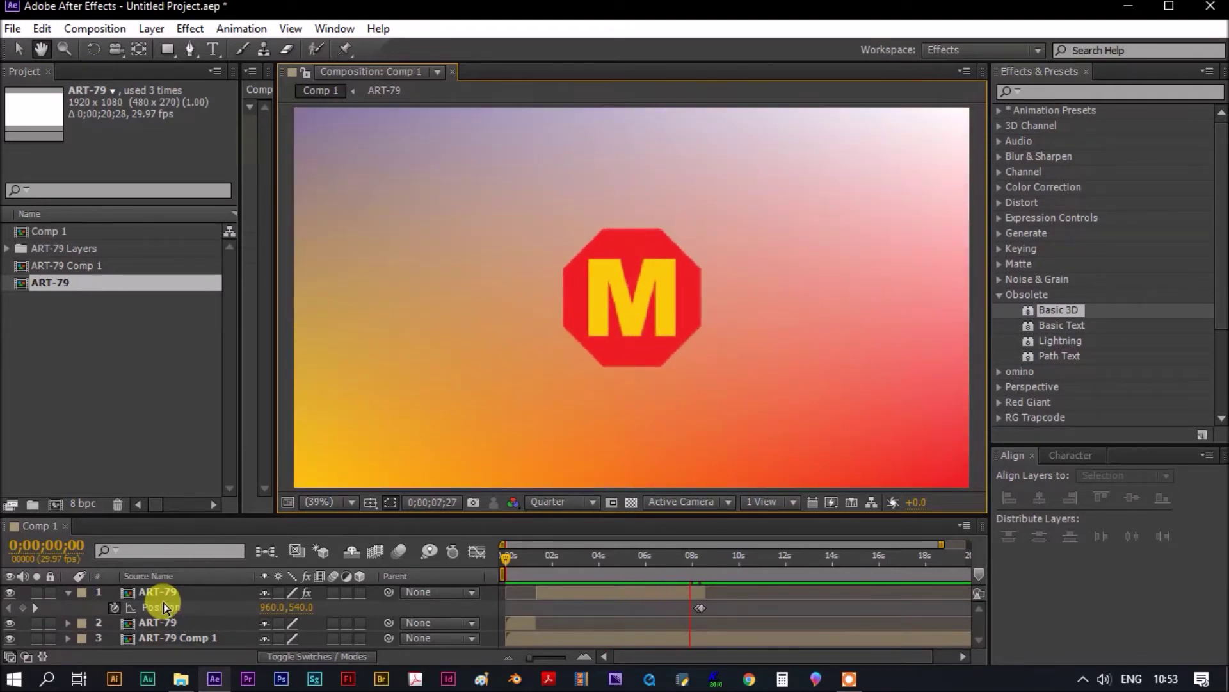
key("space")
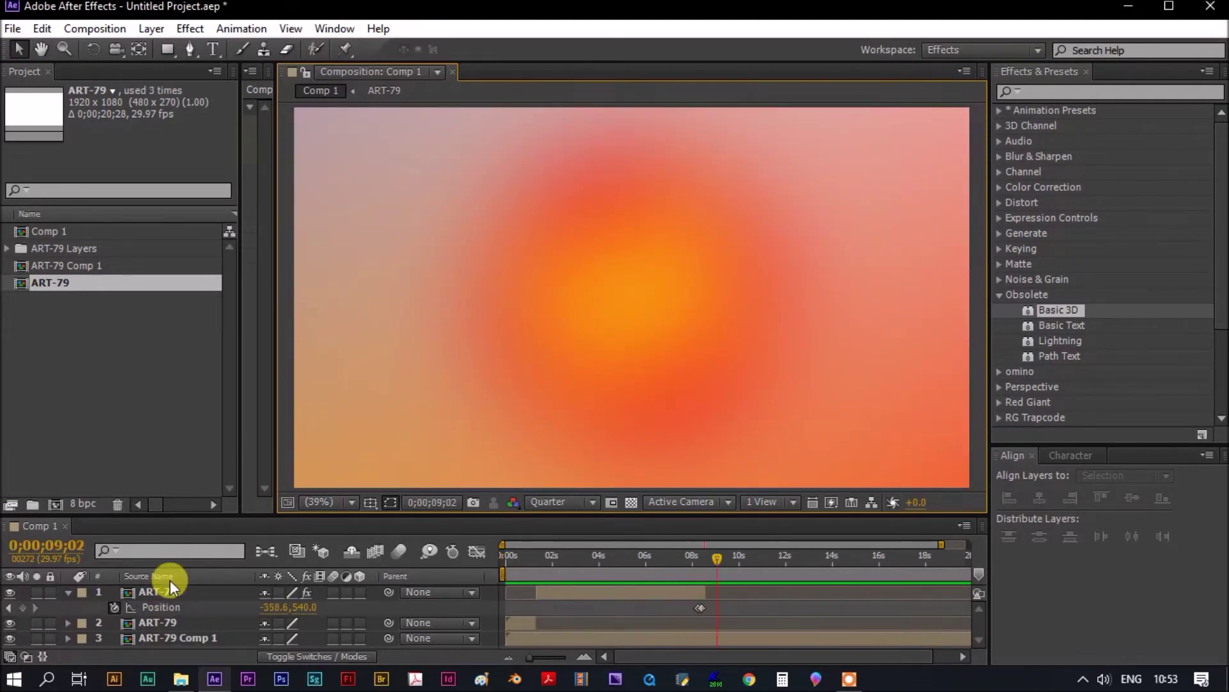
Step: Shorten the duration of Comp 1 to 0;00;08;18 in its composition settings
left_click_drag(716, 560, 709, 560)
right_click(768, 610)
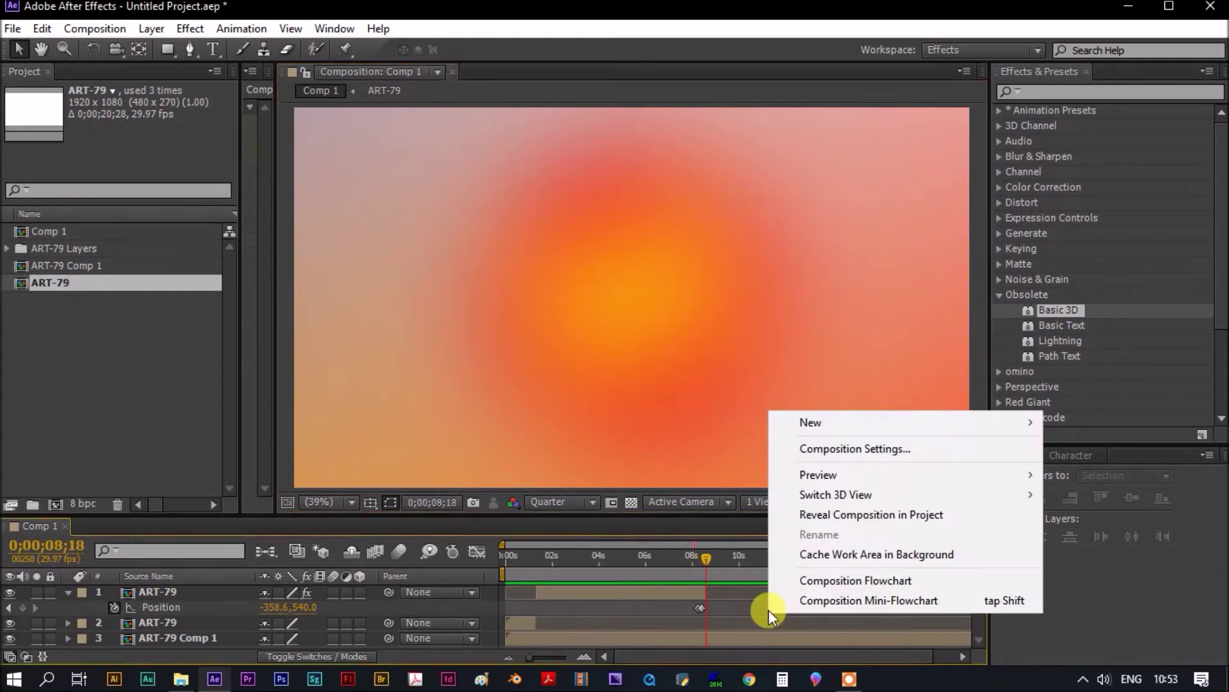
left_click(874, 451)
left_click(855, 408)
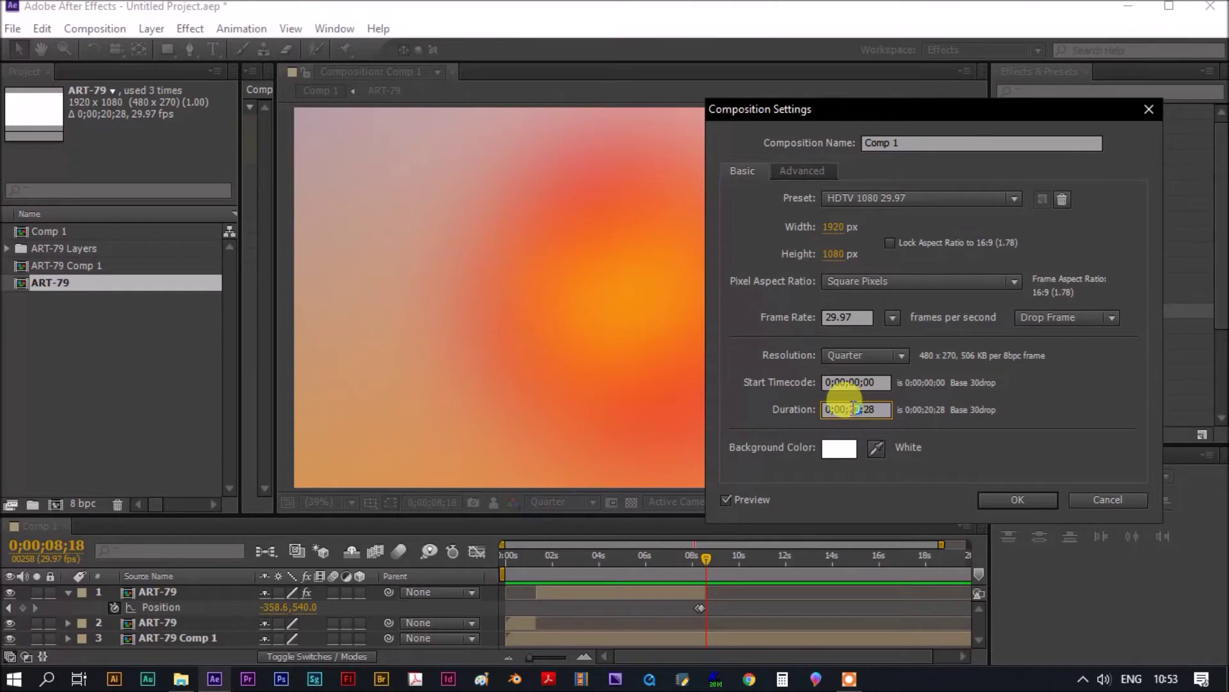
key("Return")
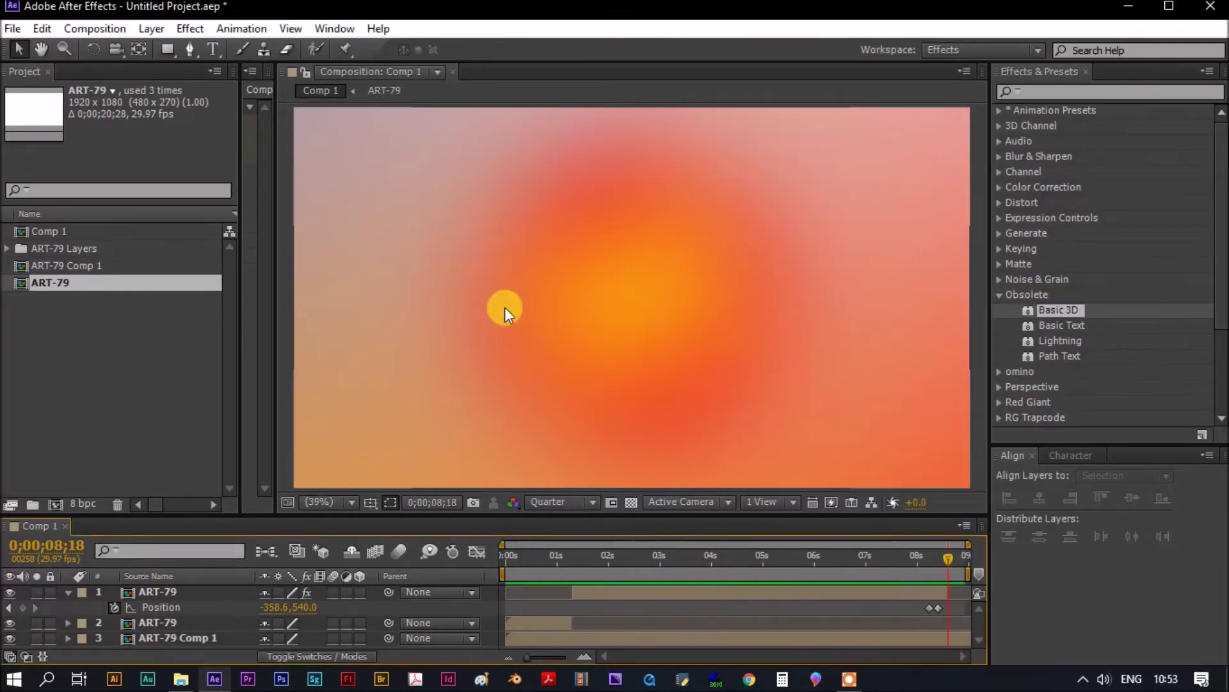
key("ctrl+k")
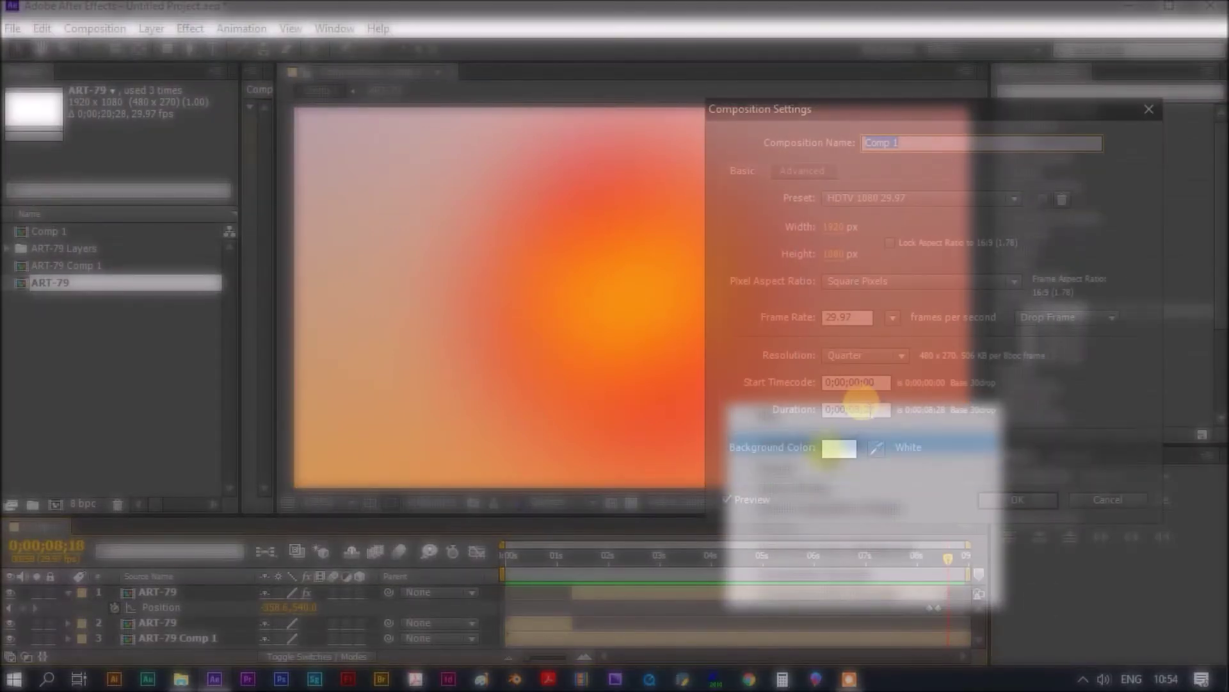
double_click(881, 408)
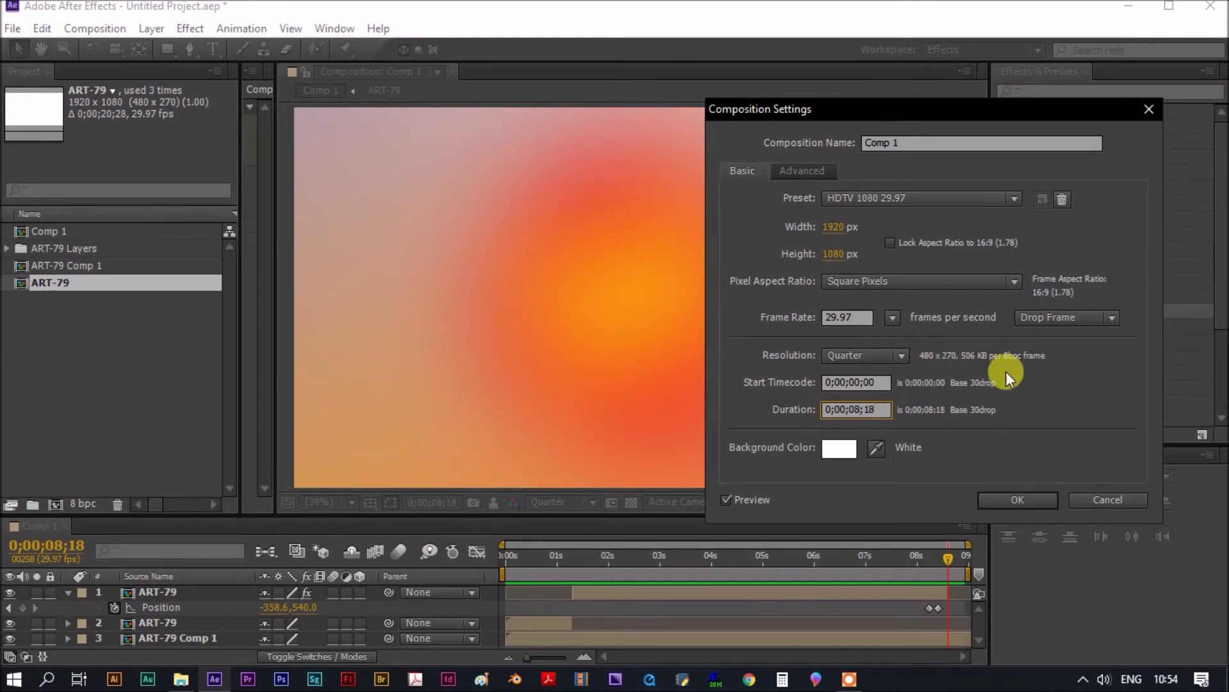
left_click(1019, 500)
Step: Replay Comp 1 from its start and save the project as TUTO-5 in the TUTO folder
left_click_drag(958, 564, 432, 568)
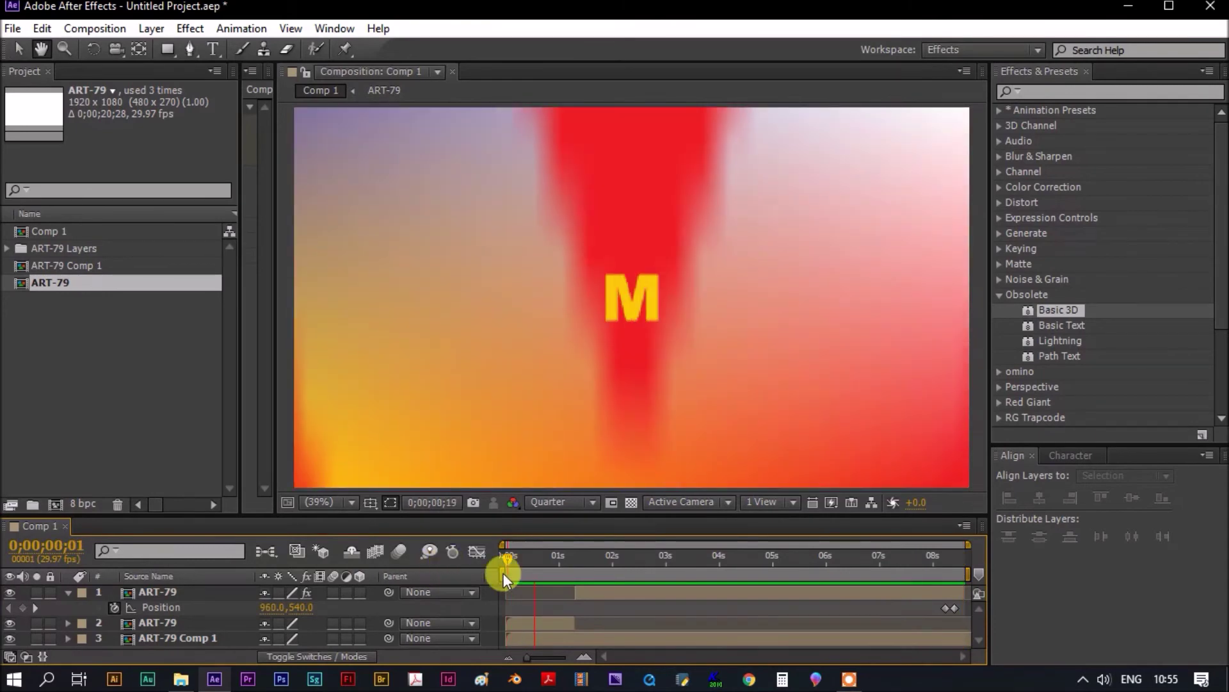
left_click(13, 28)
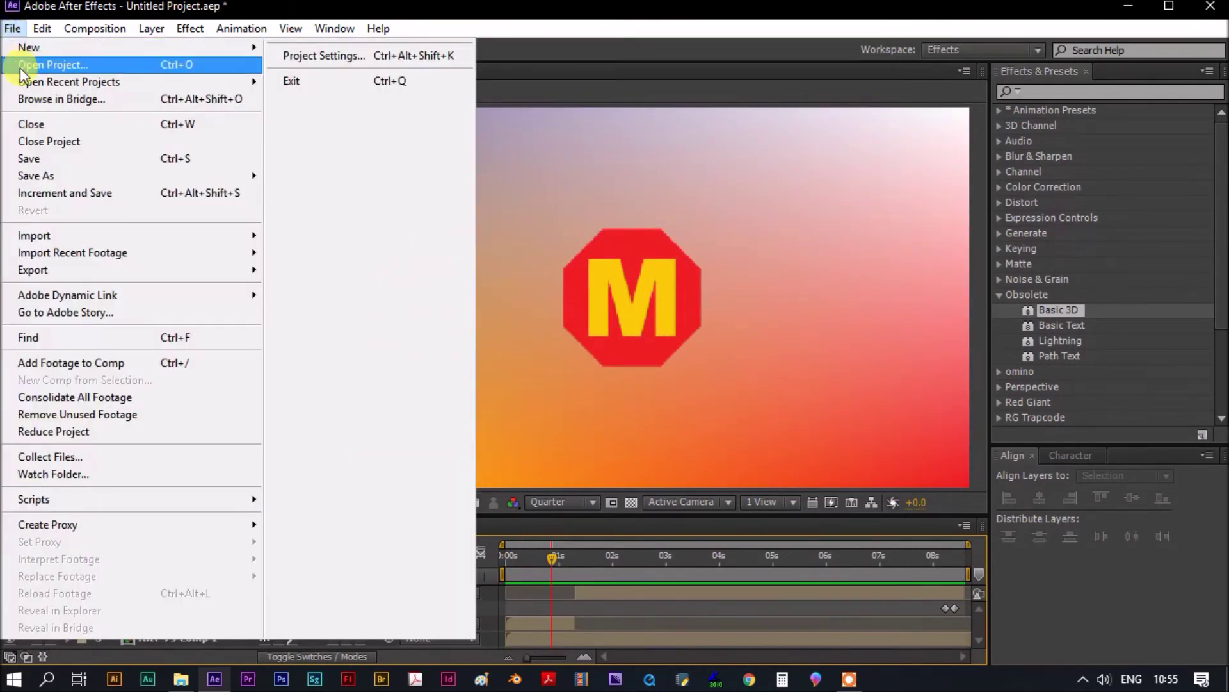
left_click(50, 159)
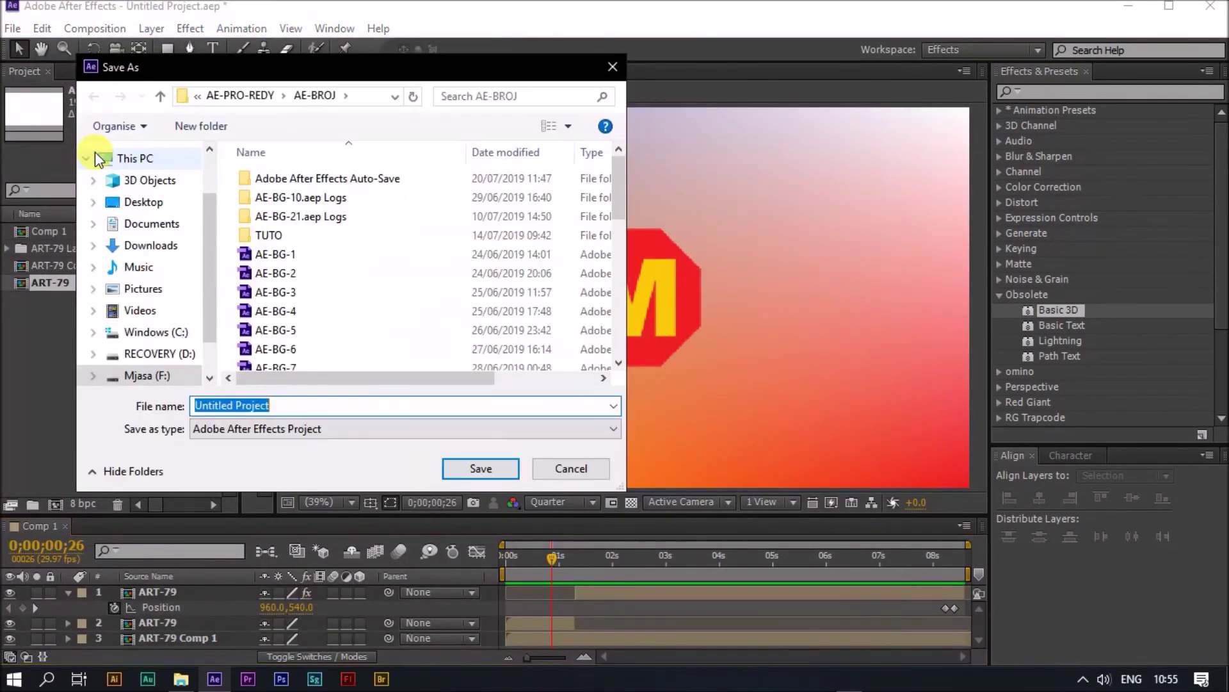
left_click_drag(618, 192, 598, 172)
double_click(276, 234)
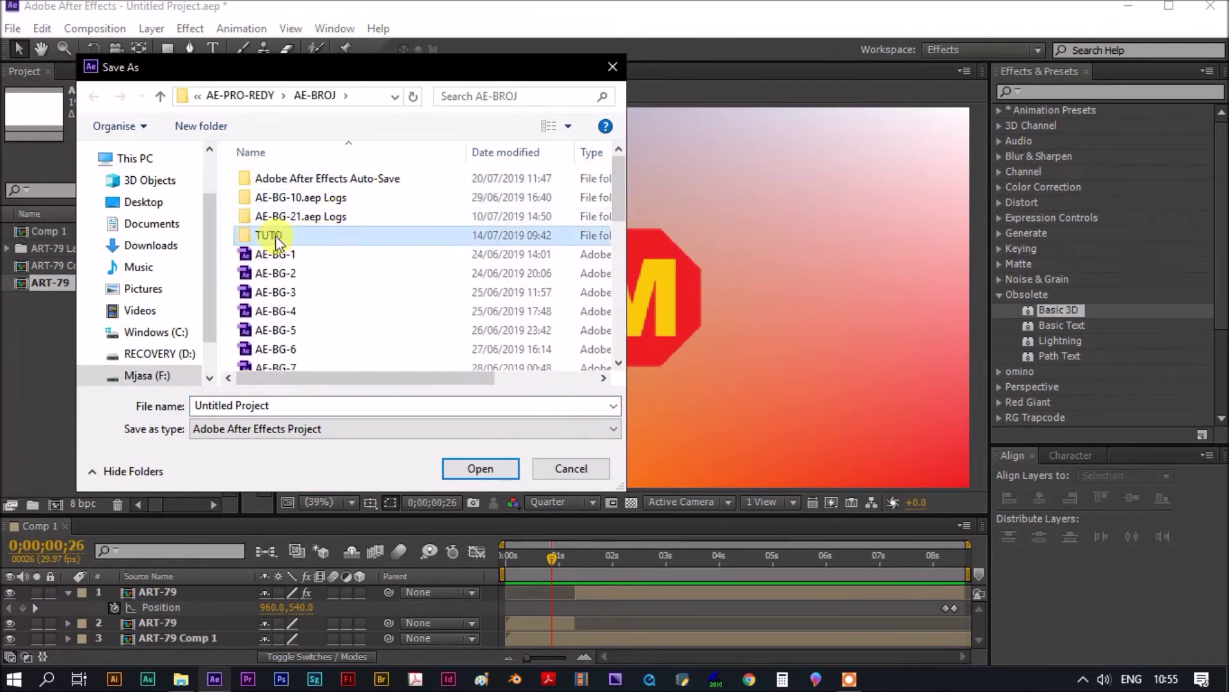
left_click(231, 404)
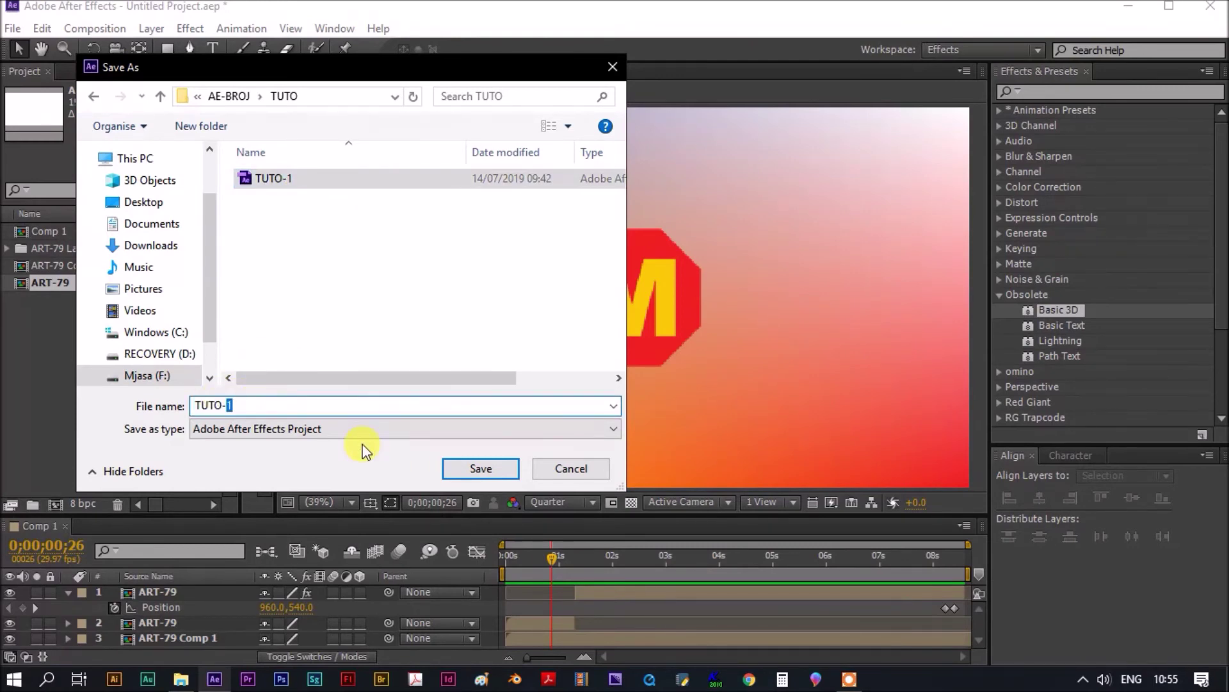
type("5")
left_click(455, 463)
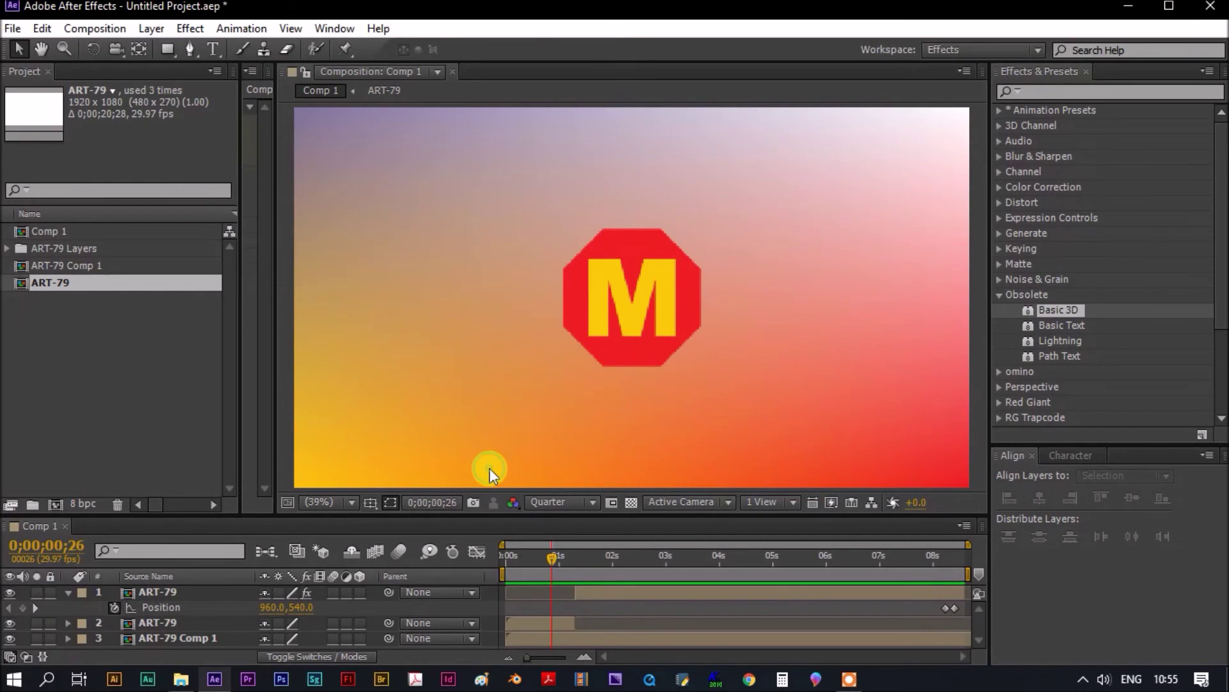
Step: Add Comp 1 to the render queue and enlarge the area showing the queued render
left_click(13, 28)
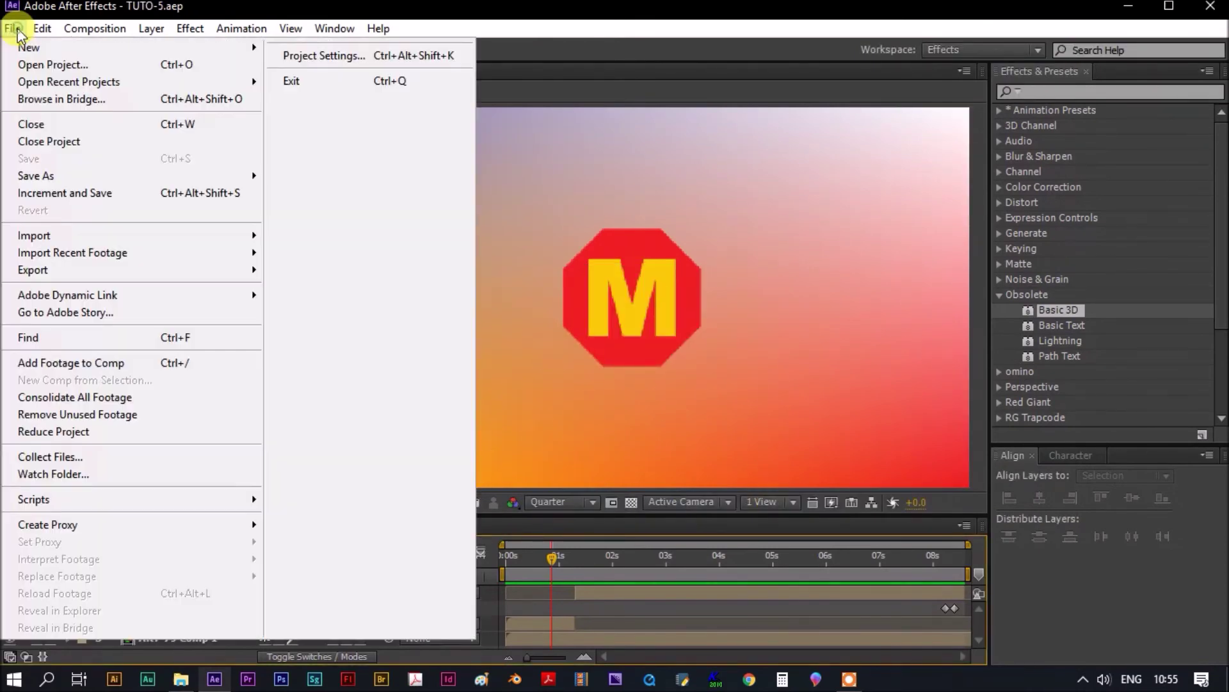
mouse_move(225, 274)
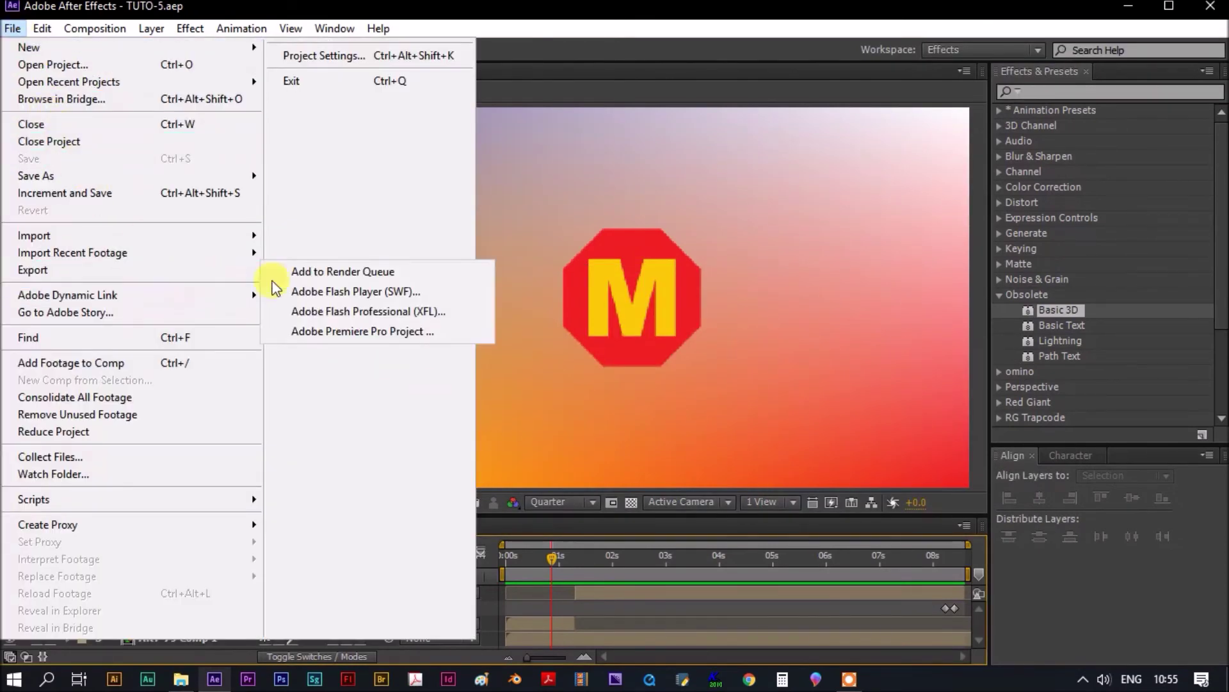
left_click(342, 271)
left_click_drag(233, 513, 294, 381)
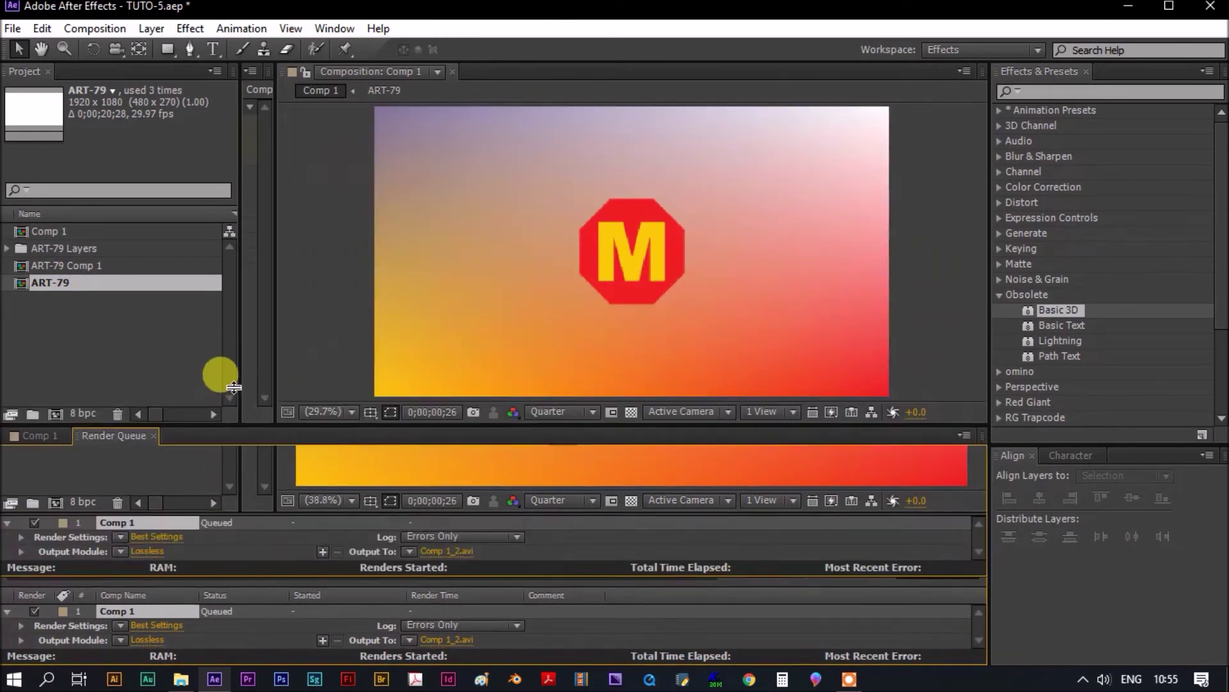
Step: Set the output module format of the queued Comp 1 render to H.264
left_click(160, 513)
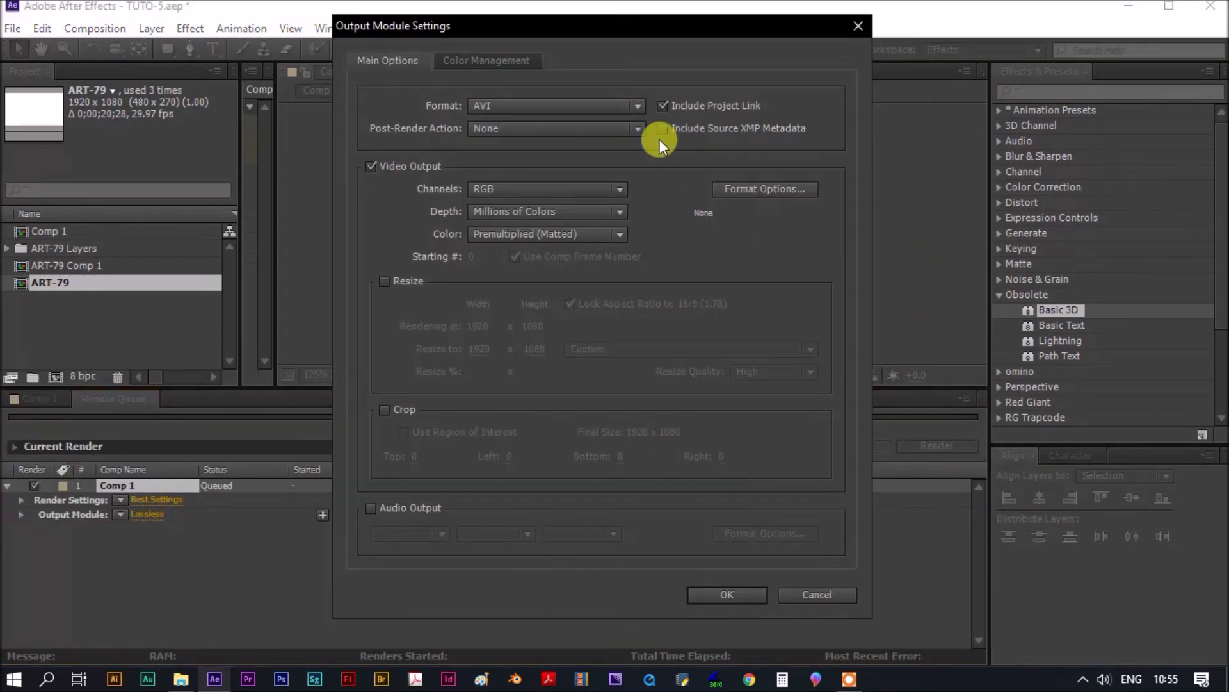
left_click(639, 106)
left_click(506, 143)
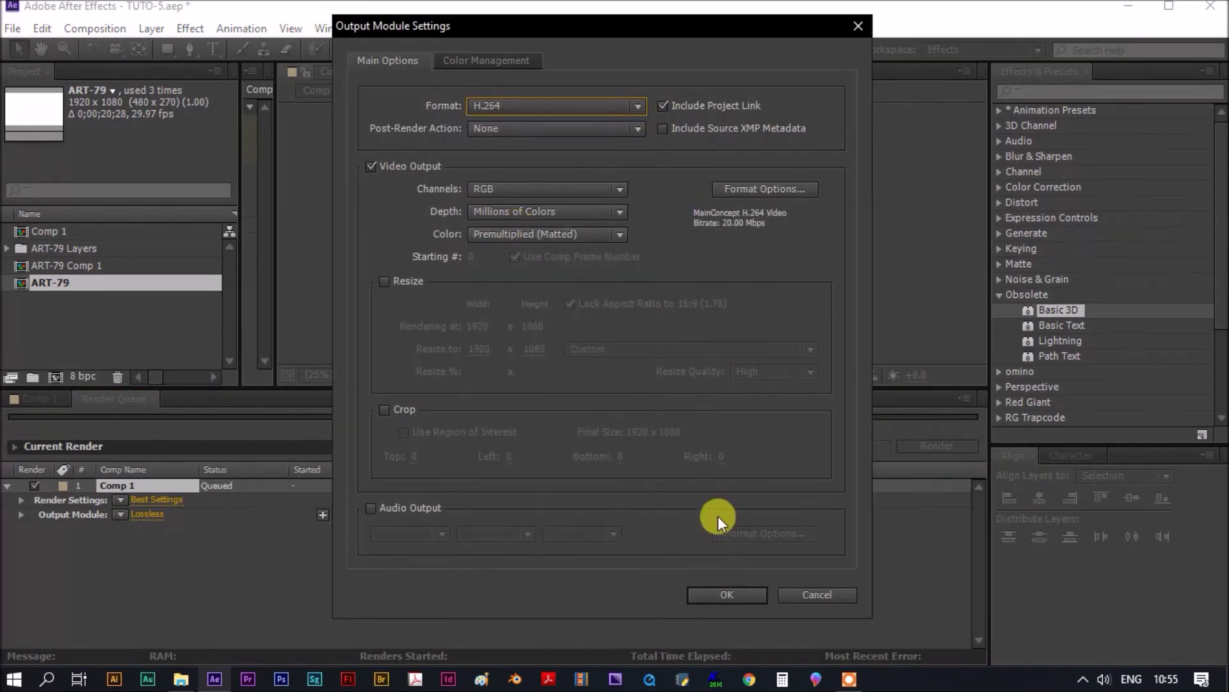
left_click(727, 594)
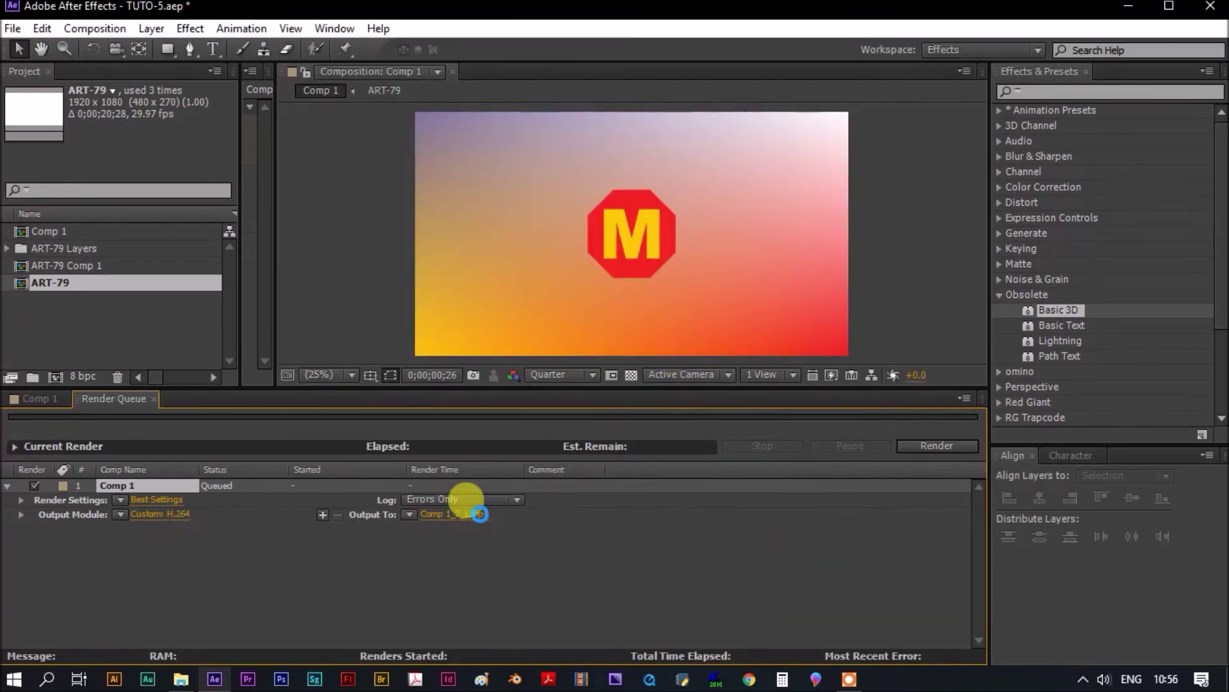
Step: Name the Comp 1 render's output movie TUTO-5 as an H.264 MP4 in the AE-BROJ-VID folder
left_click(478, 514)
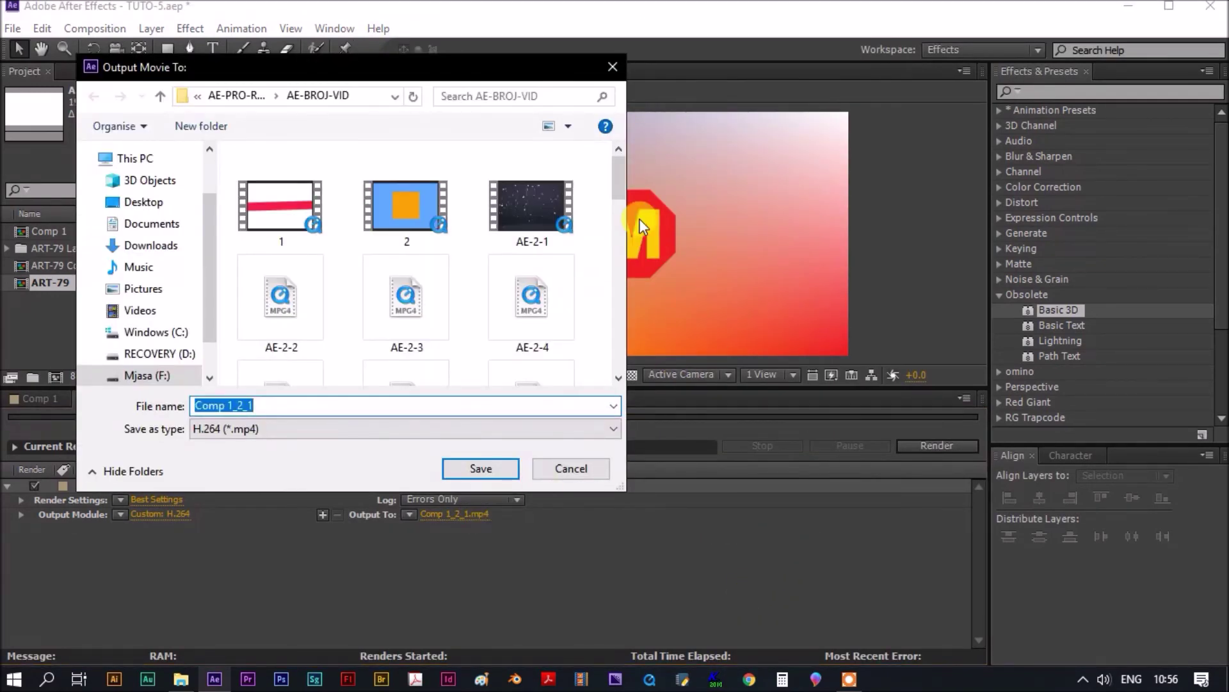
left_click_drag(619, 187, 595, 151)
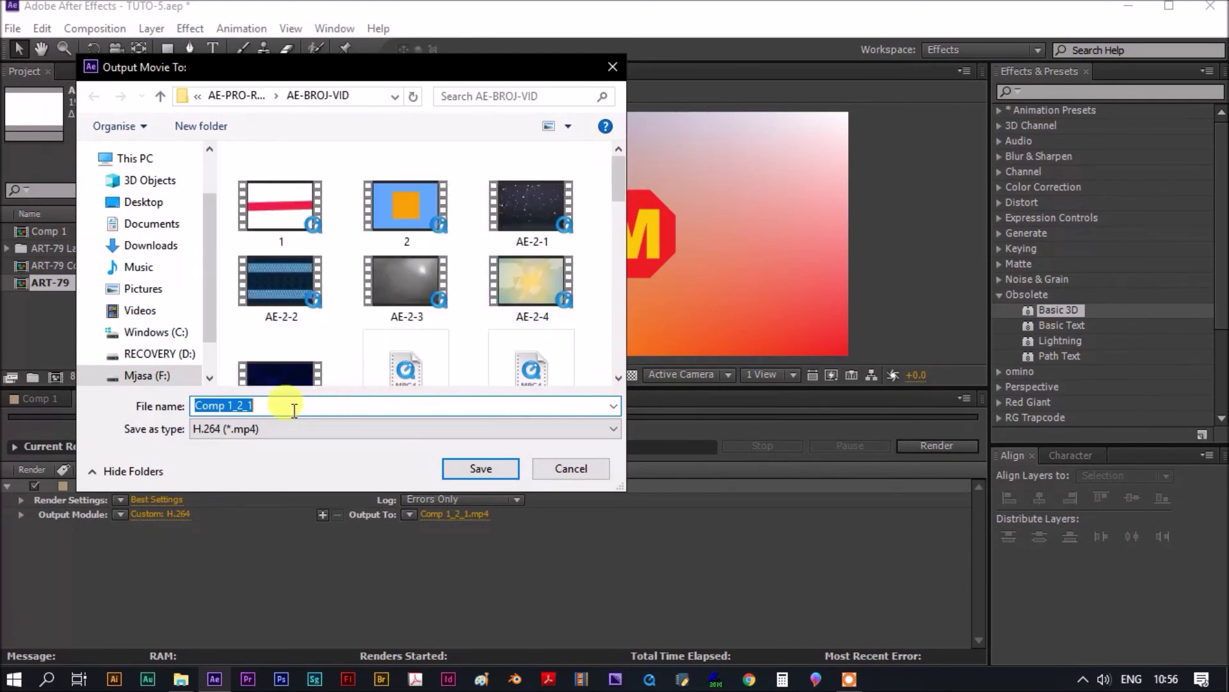
left_click_drag(253, 404, 144, 384)
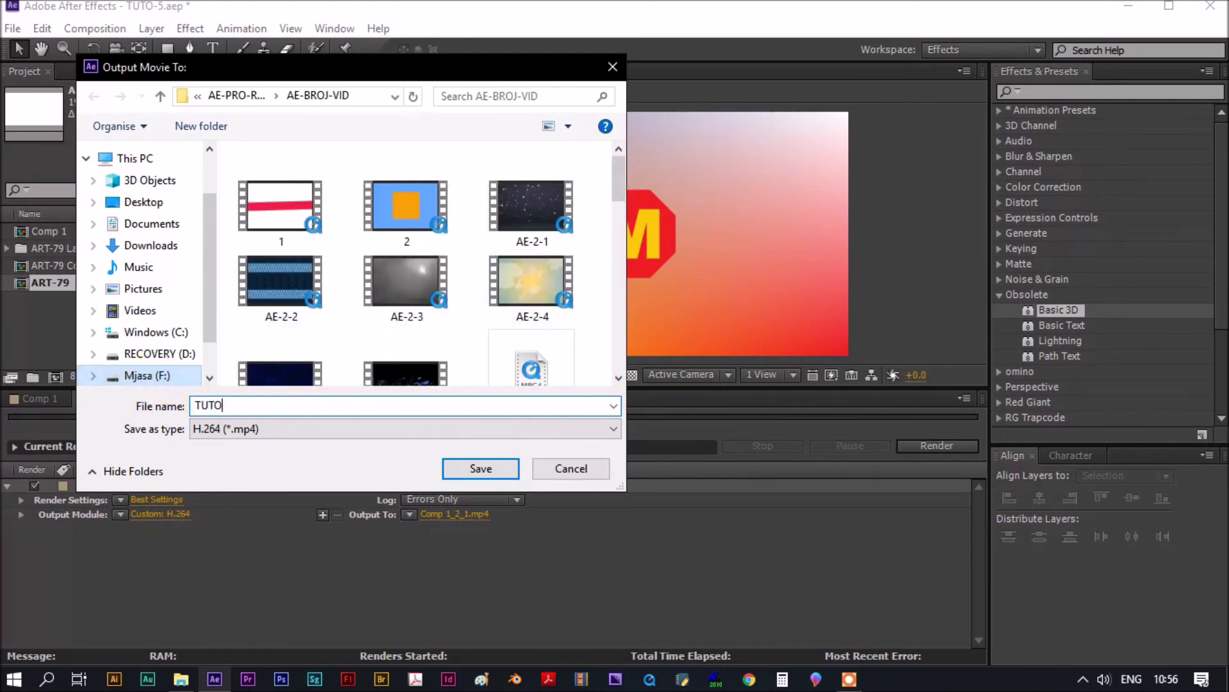
type("5")
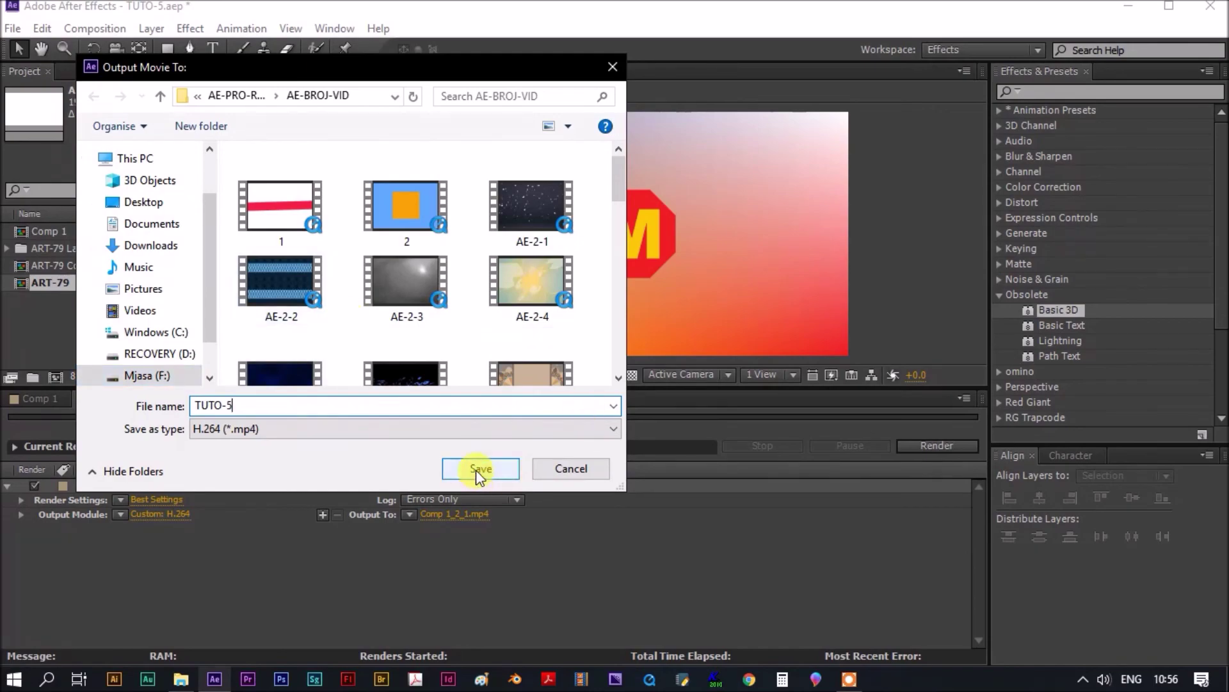